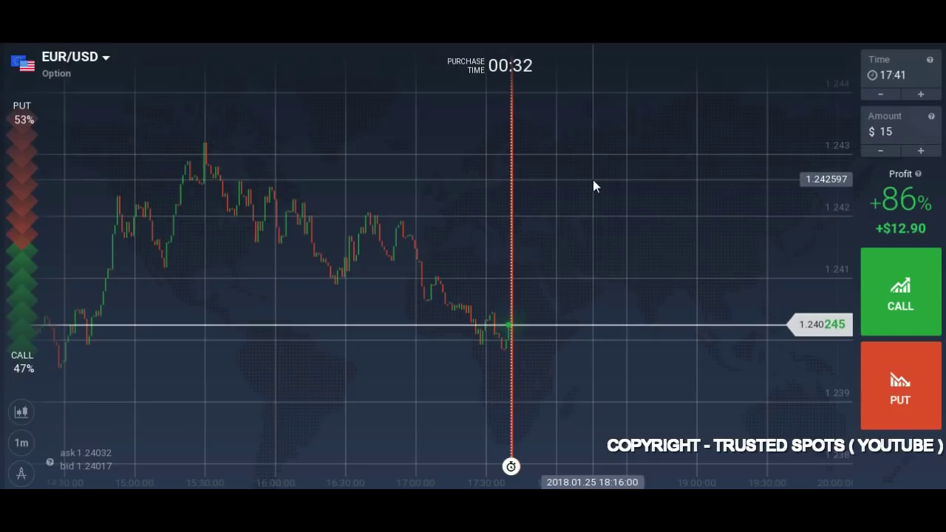
- Draw a horizontal line at about 1.2405, just above the recent candle highs before 17:35 on the EUR/USD chart
scroll(443, 377, "up", 5)
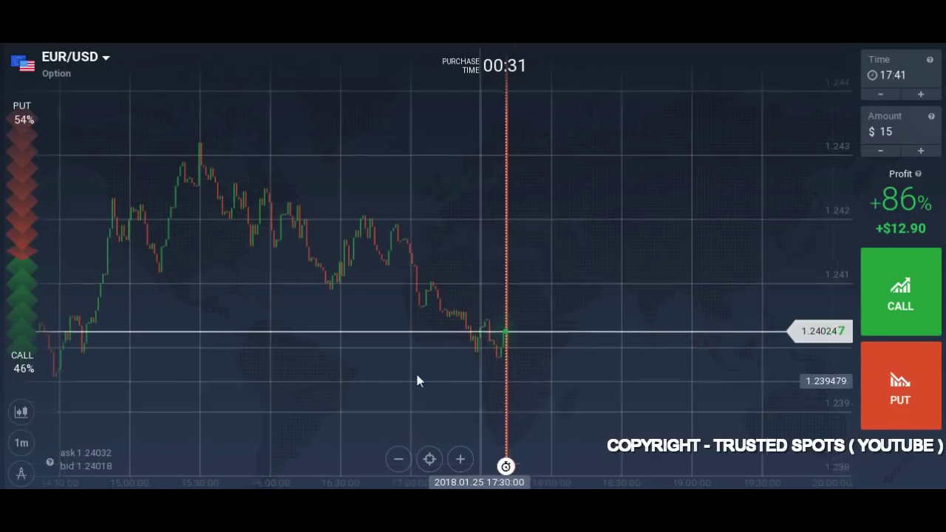
scroll(481, 396, "up", 2)
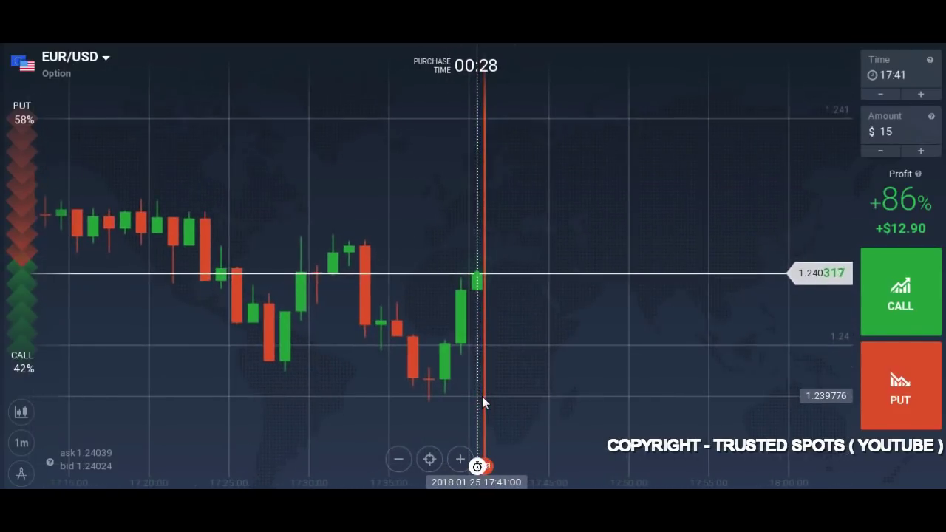
left_click(22, 473)
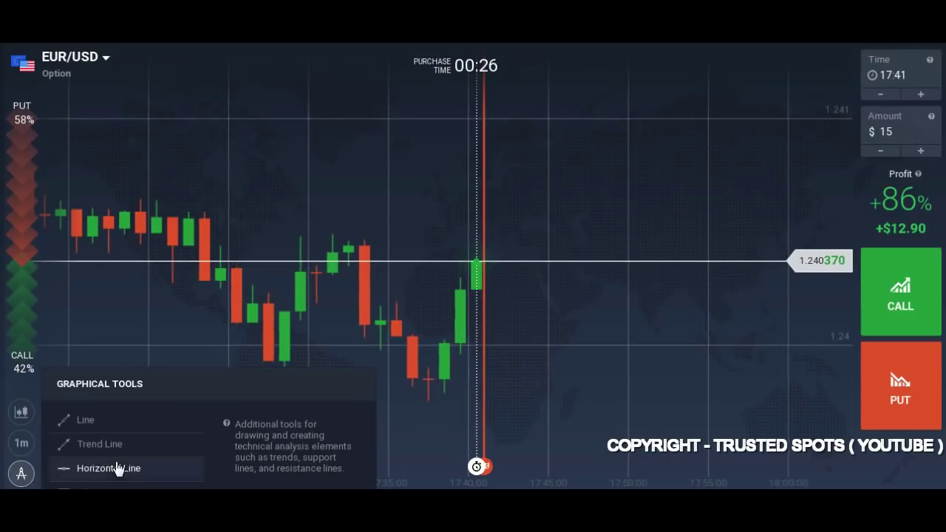
left_click(117, 467)
left_click(371, 239)
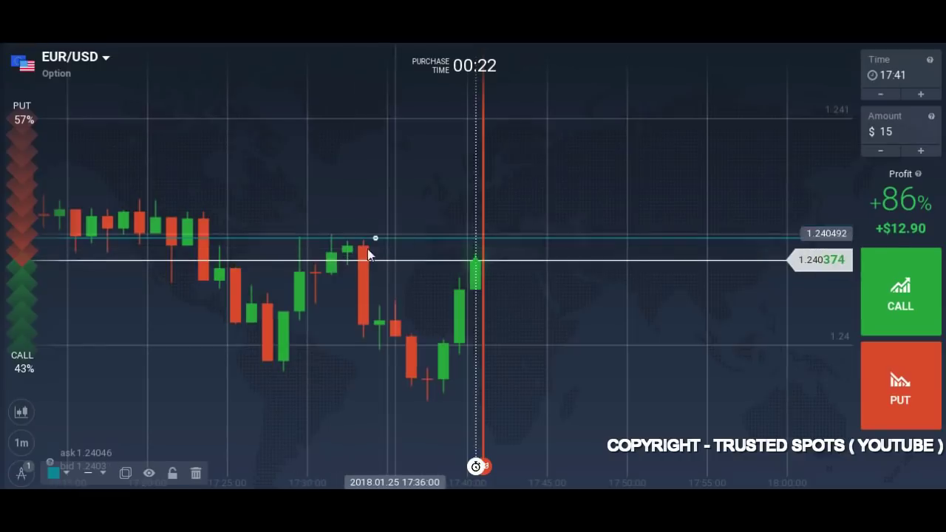
- Add a second horizontal line just below the first one, at the tops of the recent candle bodies
scroll(509, 334, "down", 3)
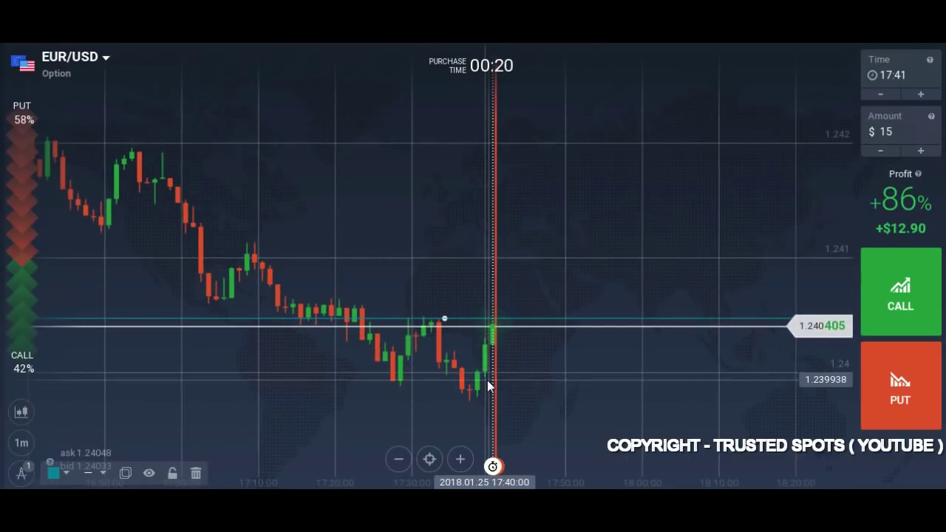
scroll(487, 380, "up", 3)
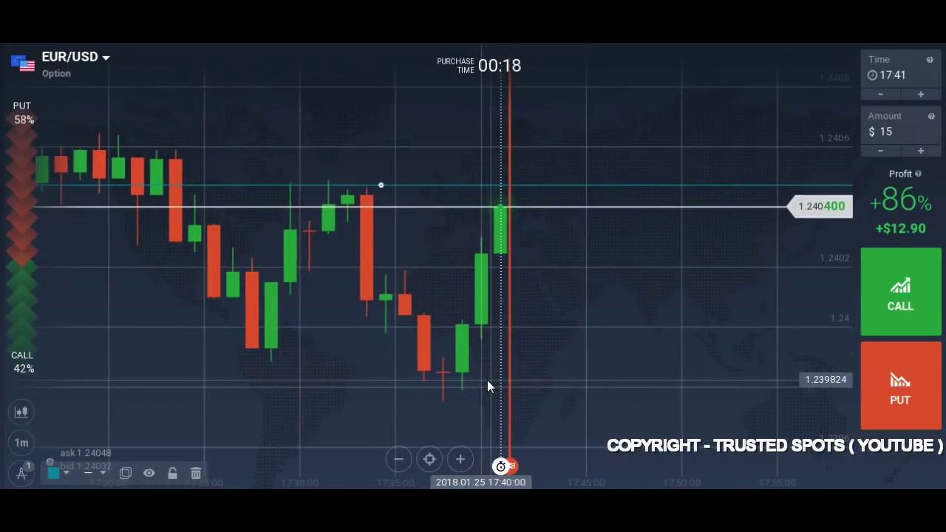
scroll(487, 379, "down", 3)
scroll(484, 382, "up", 3)
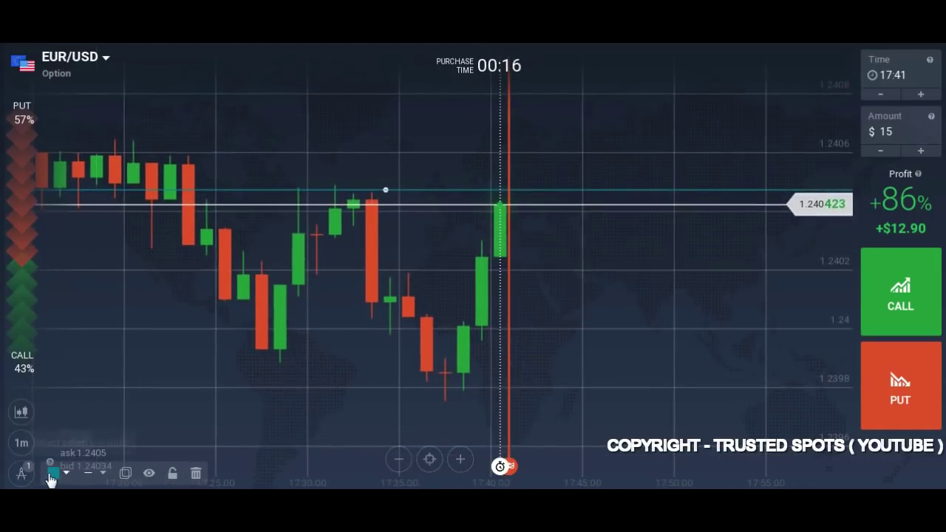
left_click(273, 199)
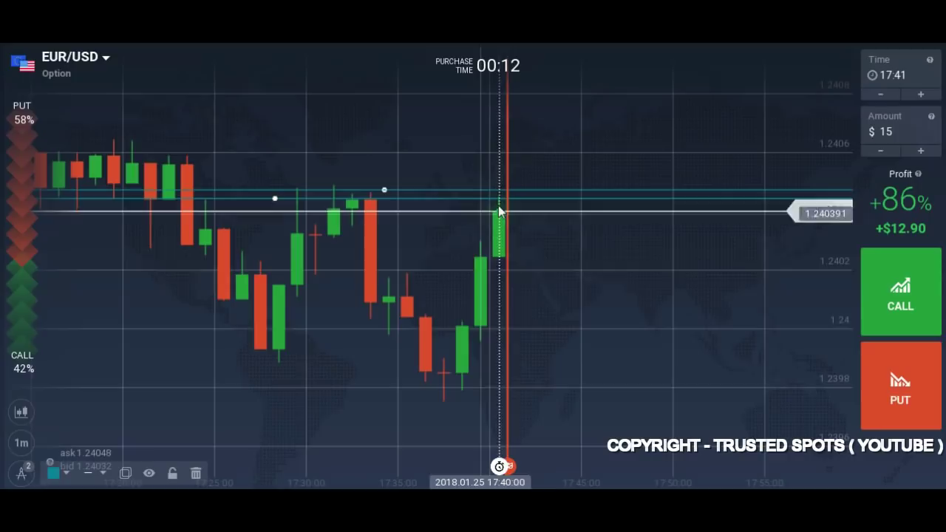
- Add two closely spaced horizontal lines near the 14:40 candle low, one at about 1.23983 and one slightly higher
scroll(553, 292, "down", 5)
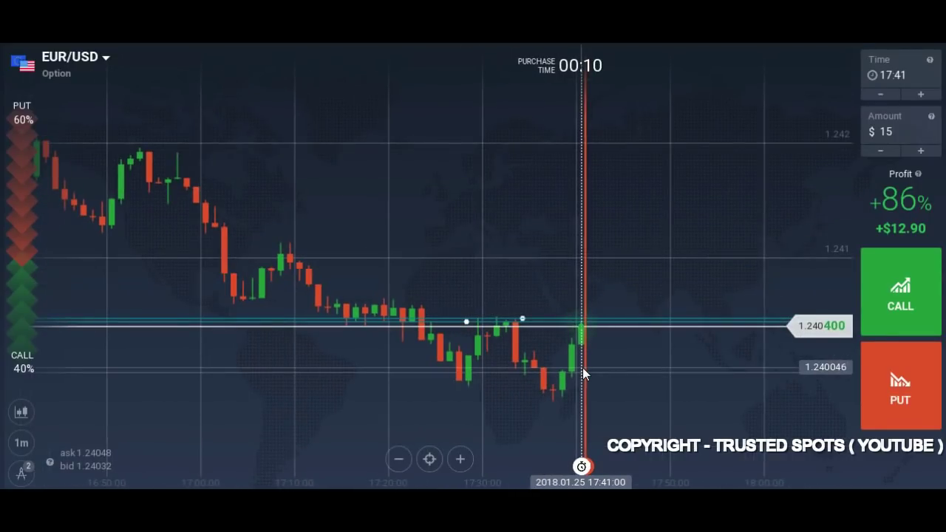
scroll(582, 368, "up", 4)
scroll(582, 367, "down", 10)
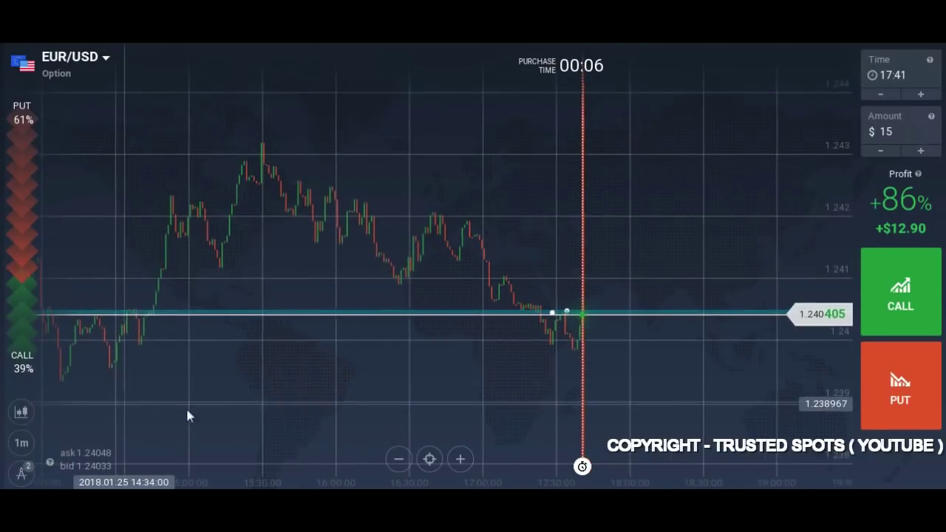
scroll(214, 405, "up", 5)
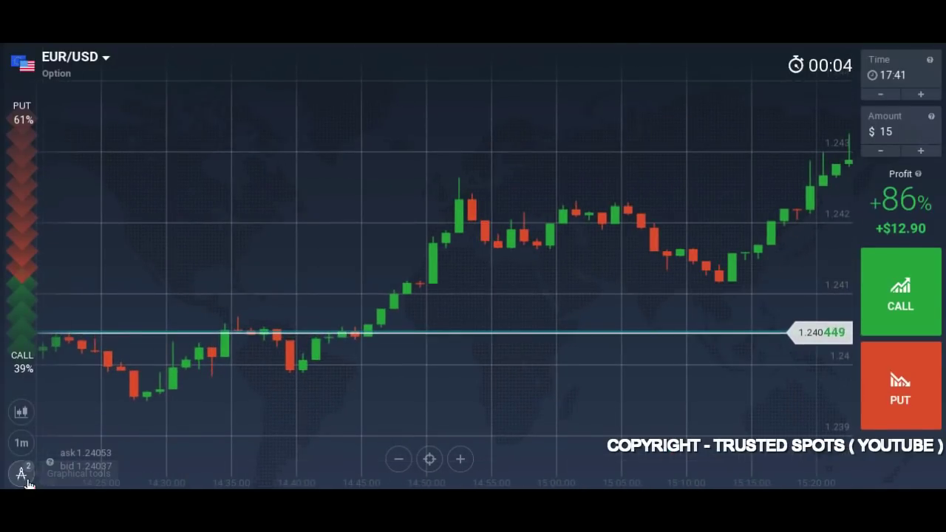
left_click(28, 484)
left_click(52, 467)
left_click(264, 376)
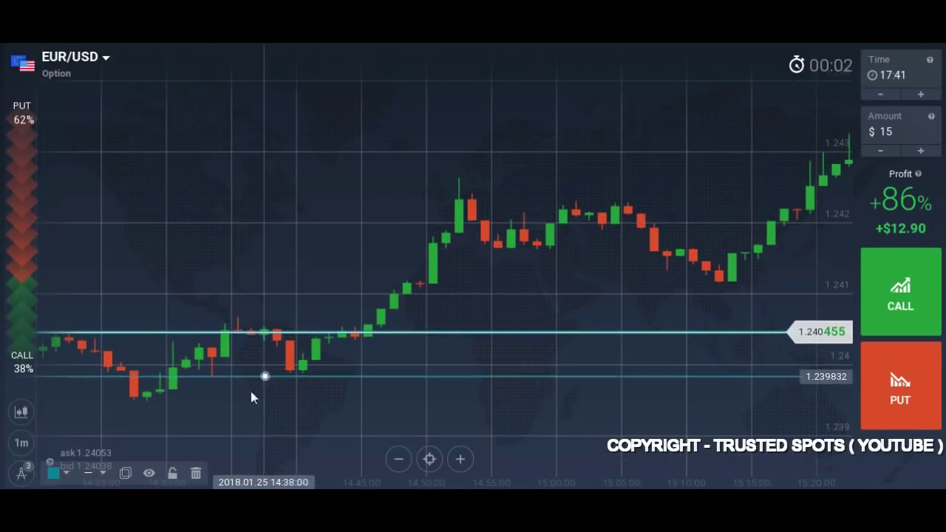
left_click(326, 372)
- Add a horizontal line at about 1.2395, along the lowest candles near 14:28
left_click(20, 473)
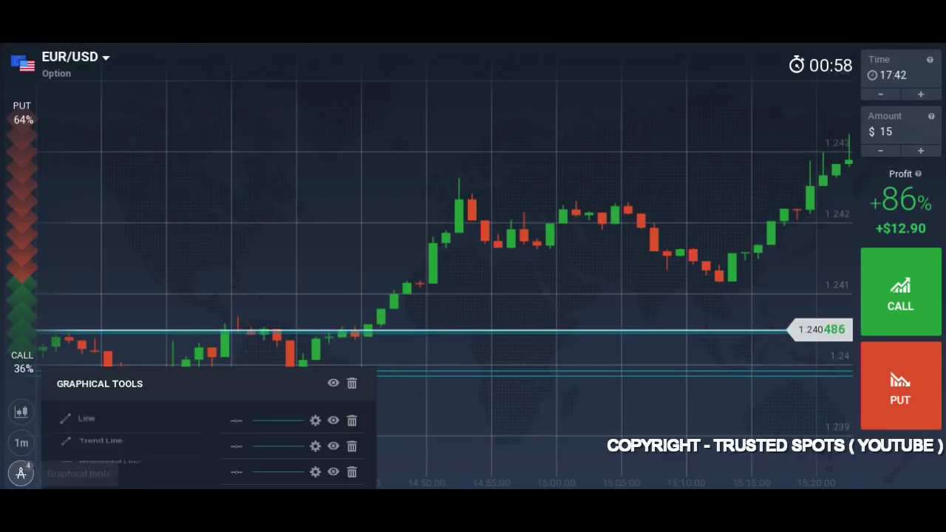
left_click(104, 468)
left_click(148, 401)
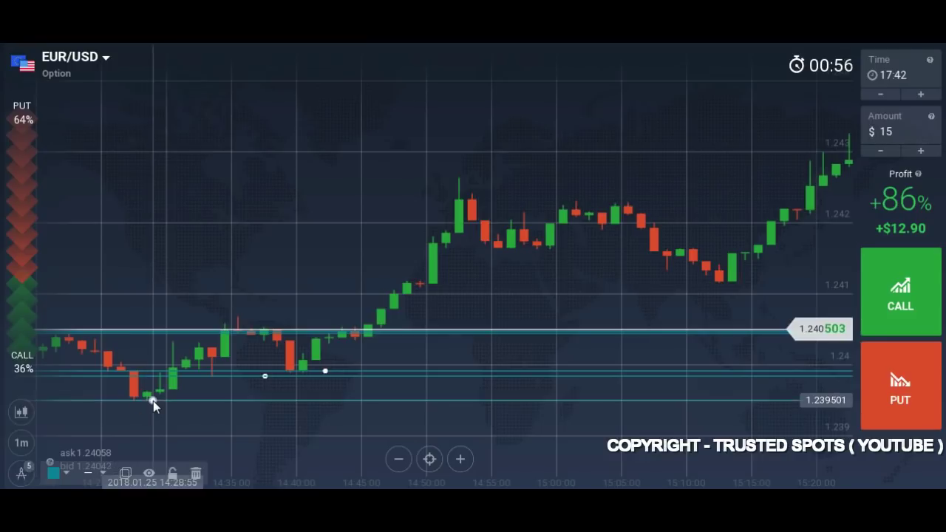
- Add two closely spaced horizontal lines along the tops of the sideways candles between about 17:15 and 17:20
scroll(153, 400, "down", 5)
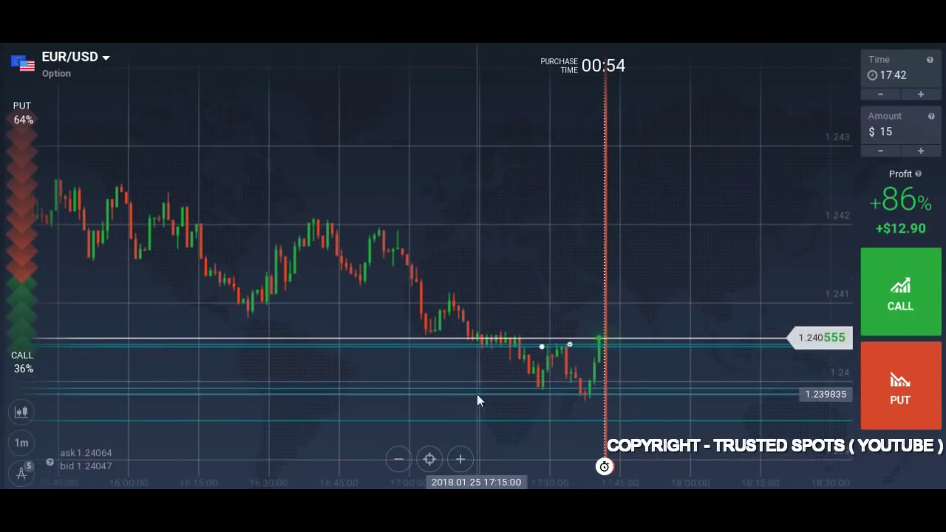
scroll(650, 392, "up", 5)
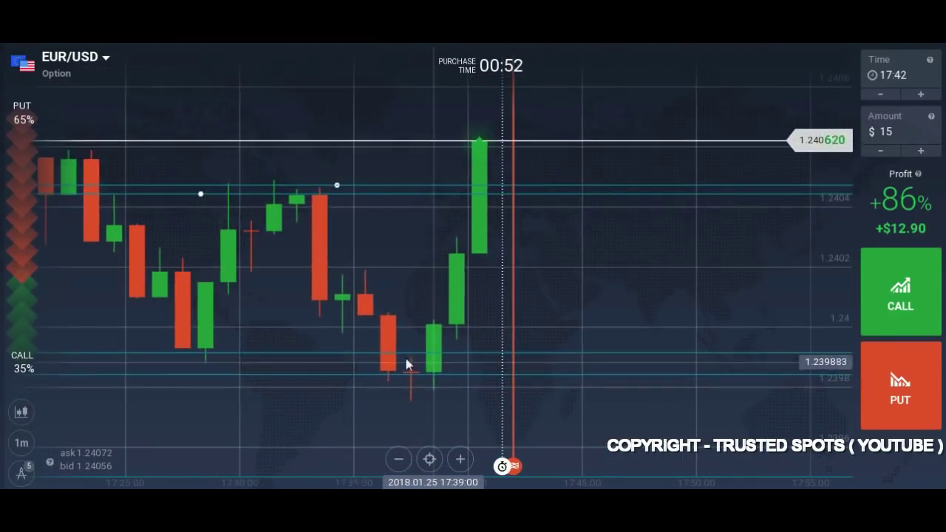
scroll(490, 319, "down", 3)
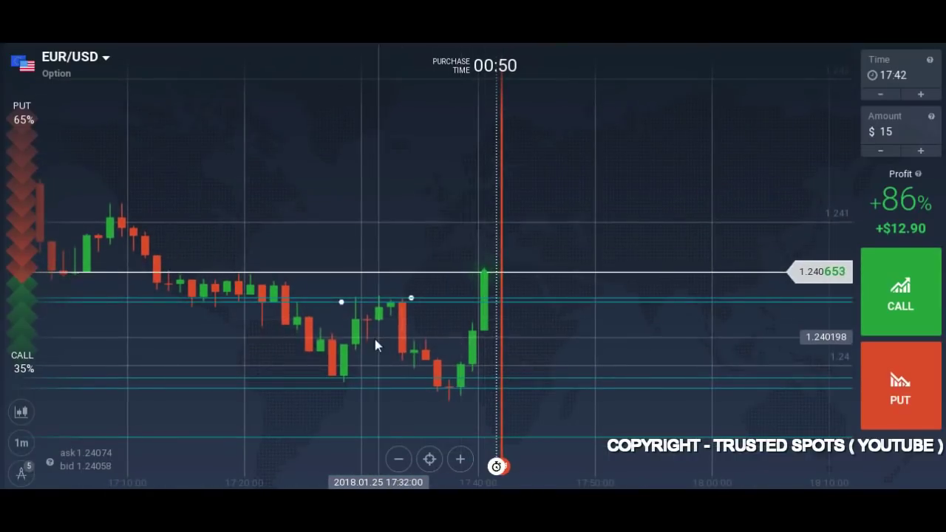
left_click_drag(375, 339, 449, 336)
scroll(288, 351, "up", 2)
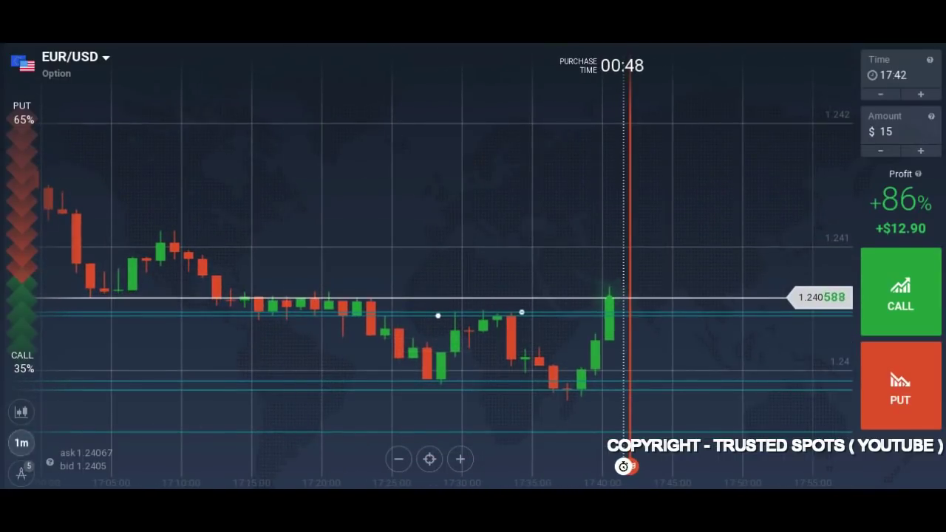
left_click(313, 294)
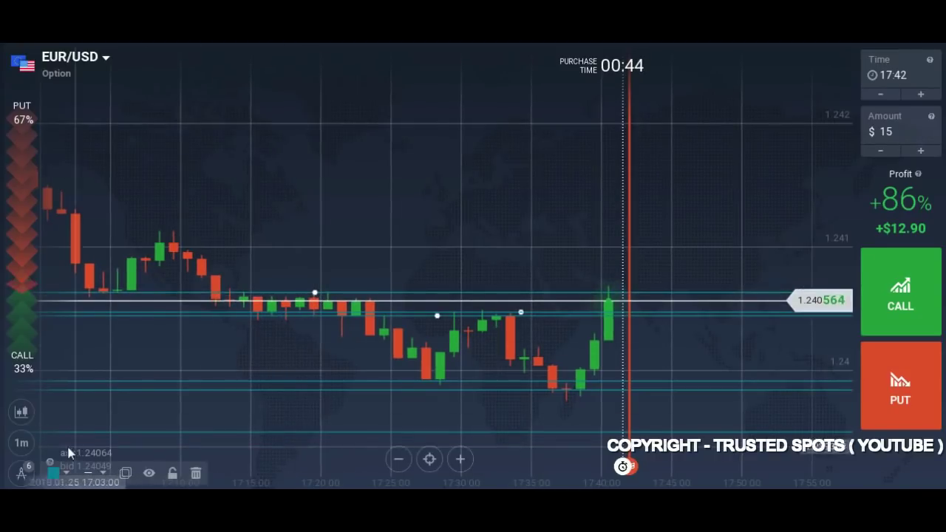
left_click(251, 295)
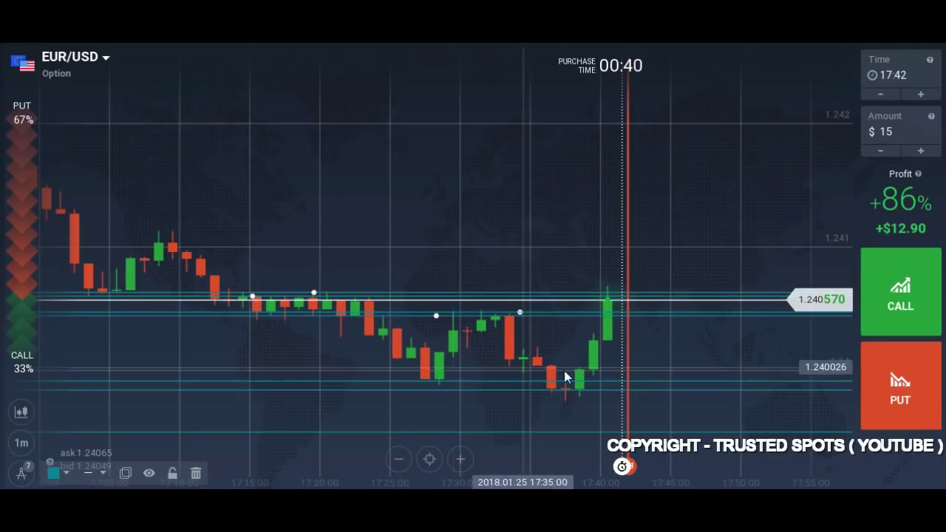
- Examine how the latest EUR/USD candles move relative to the drawn horizontal levels, both close up and in the wider price history
scroll(565, 377, "up", 5)
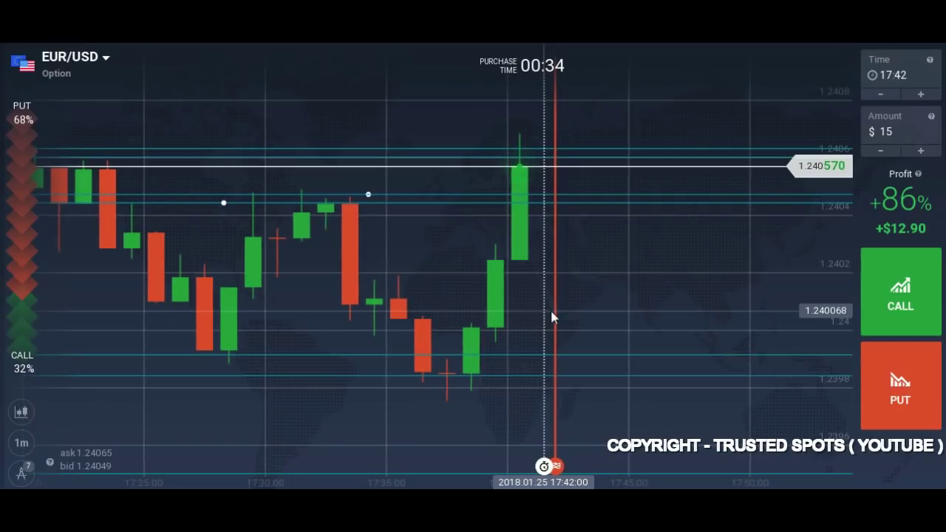
scroll(551, 316, "down", 5)
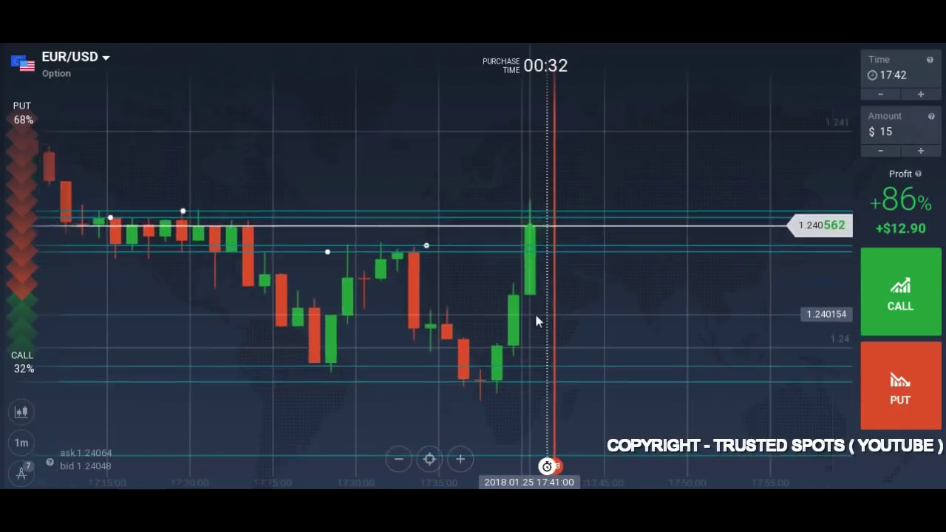
scroll(537, 321, "up", 2)
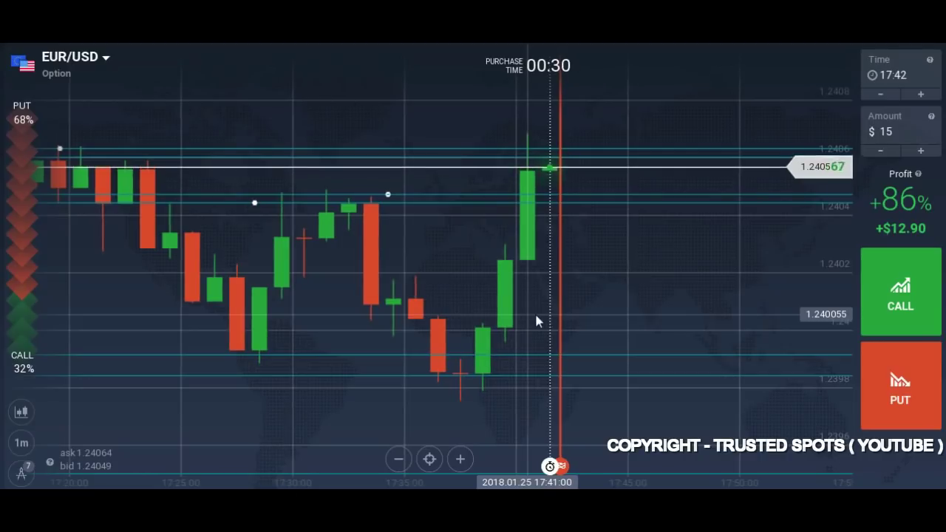
scroll(560, 311, "down", 3)
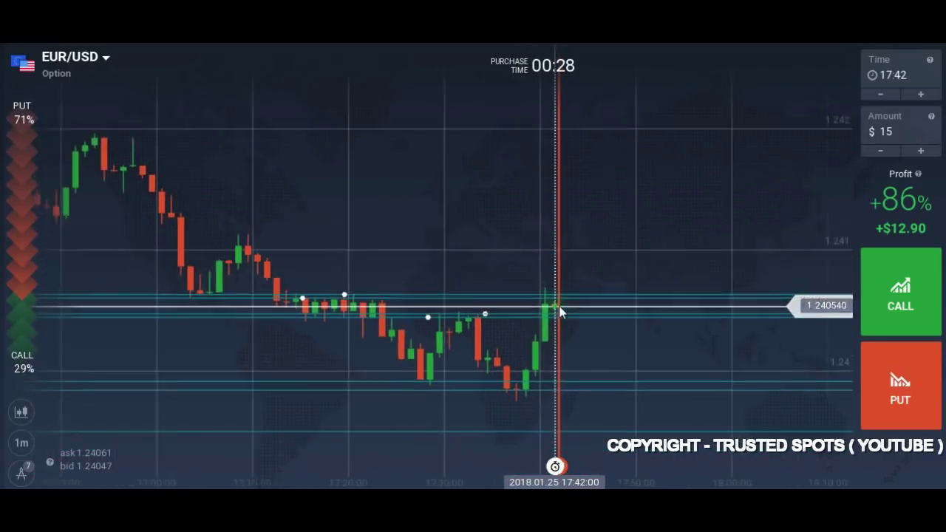
scroll(559, 310, "down", 1)
scroll(559, 312, "up", 5)
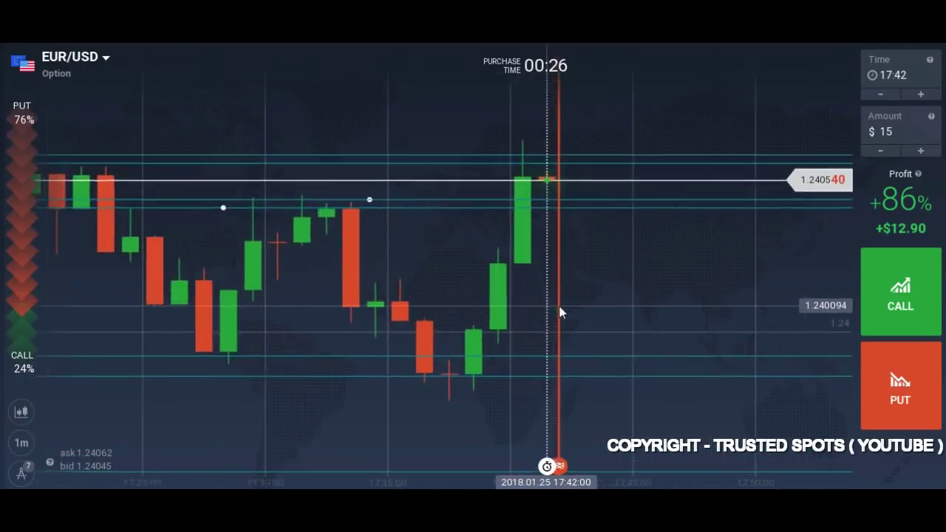
left_click_drag(560, 312, 540, 300)
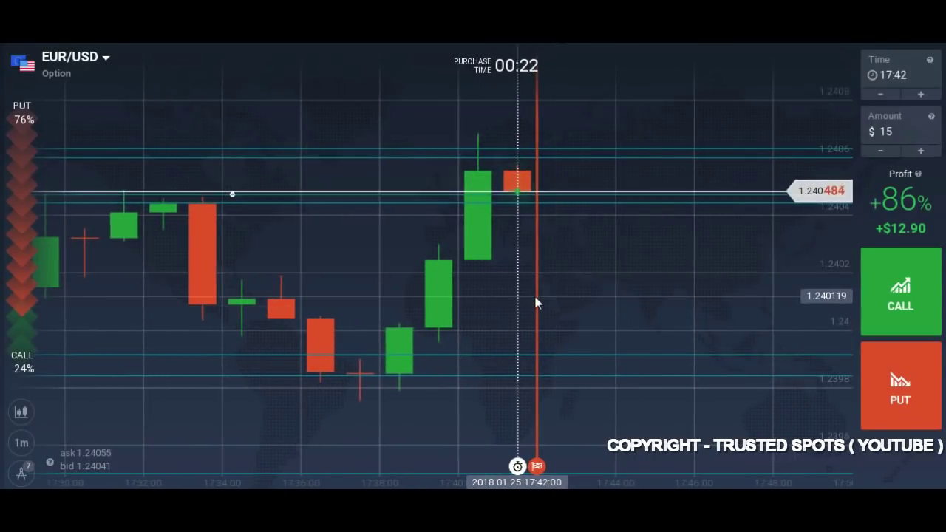
scroll(545, 299, "down", 4)
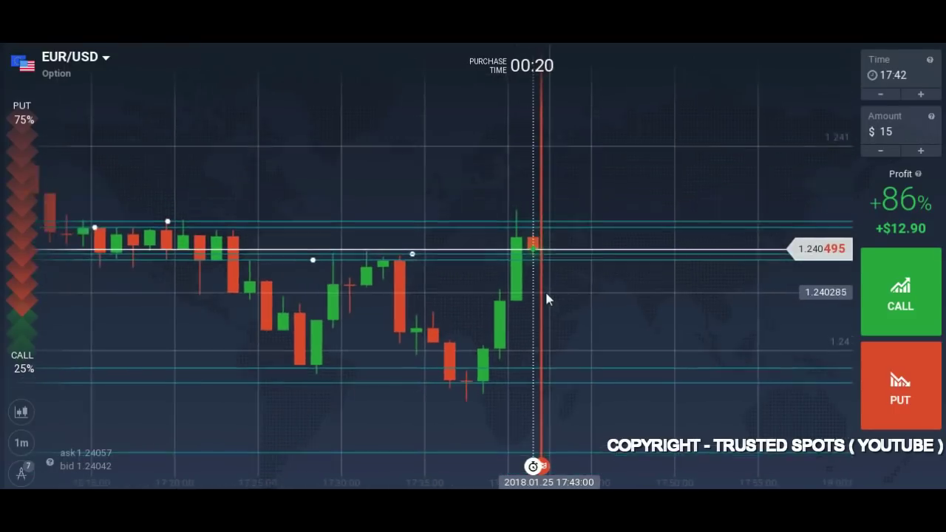
scroll(546, 299, "up", 4)
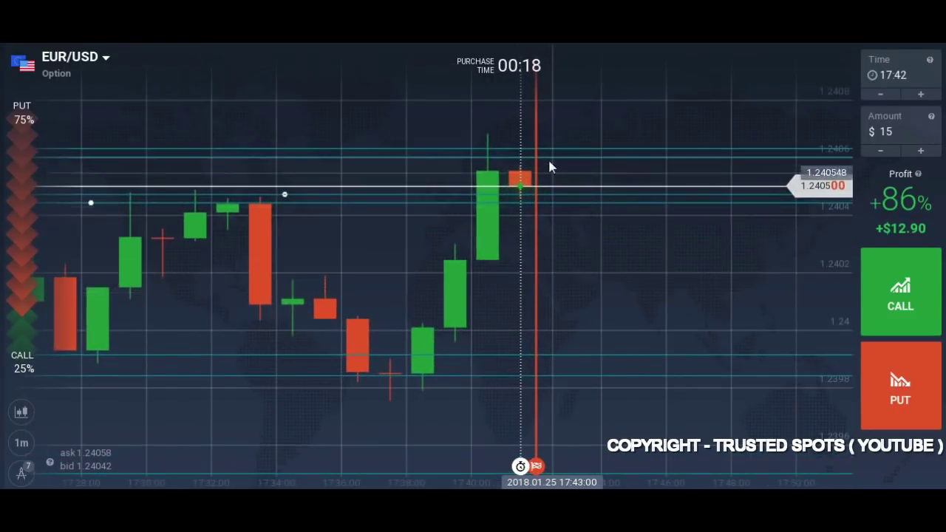
scroll(537, 301, "down", 2)
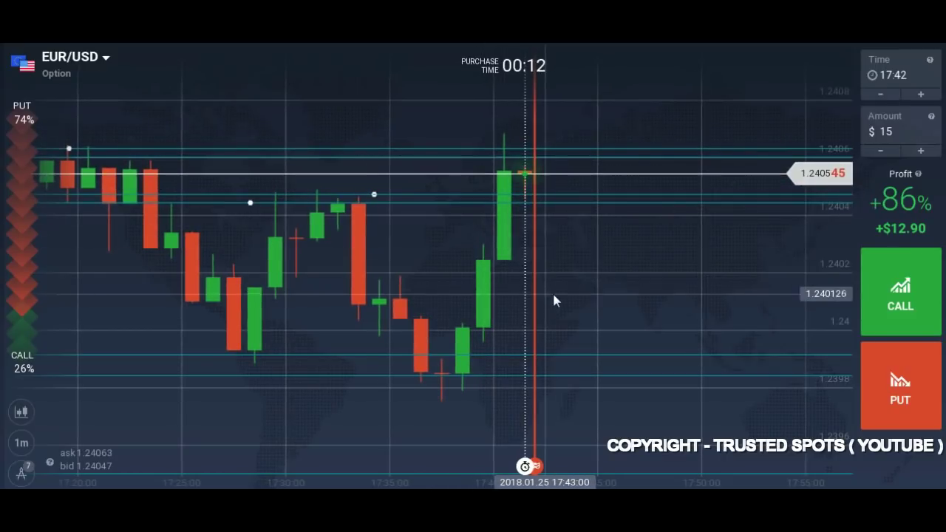
scroll(554, 299, "down", 2)
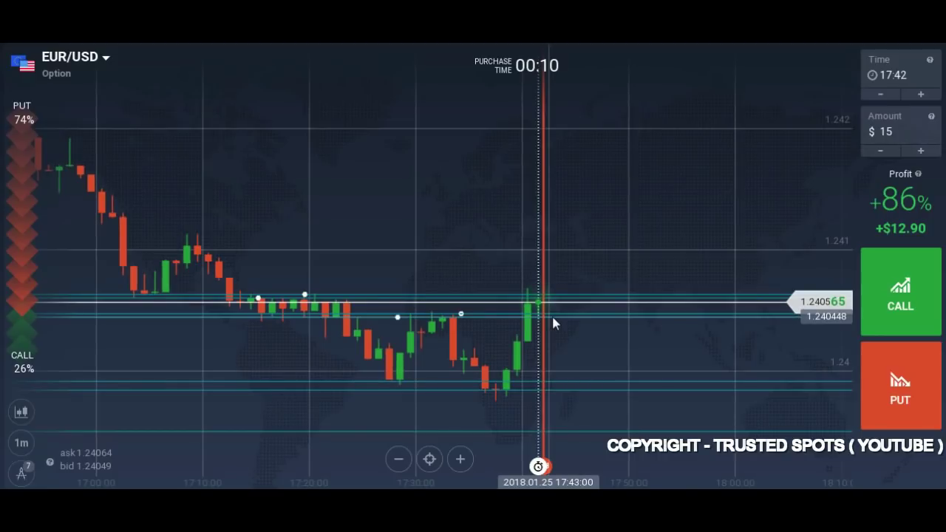
scroll(552, 322, "up", 3)
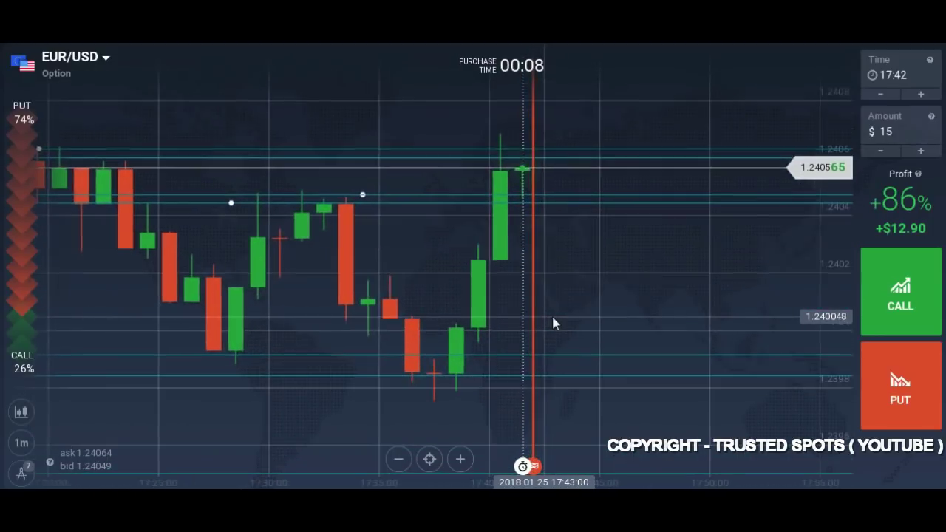
scroll(553, 318, "up", 1)
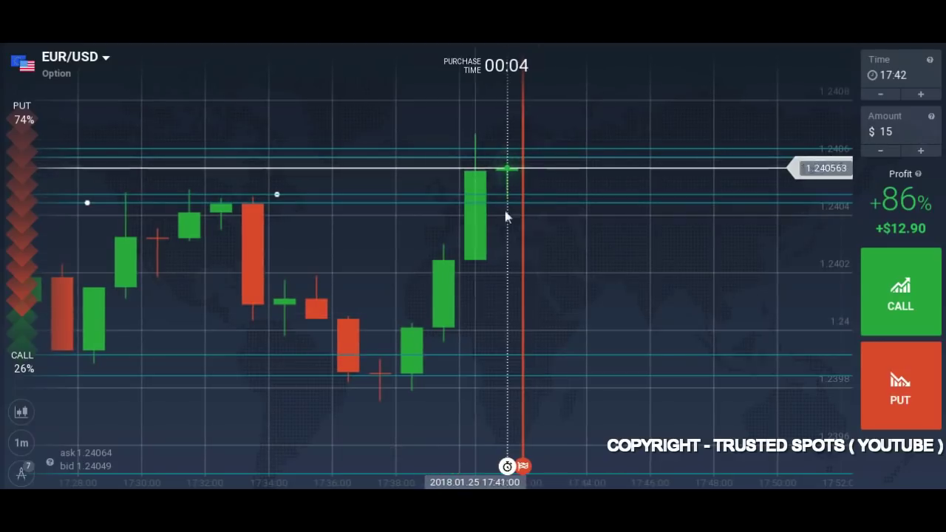
scroll(539, 301, "down", 2)
scroll(531, 331, "down", 1)
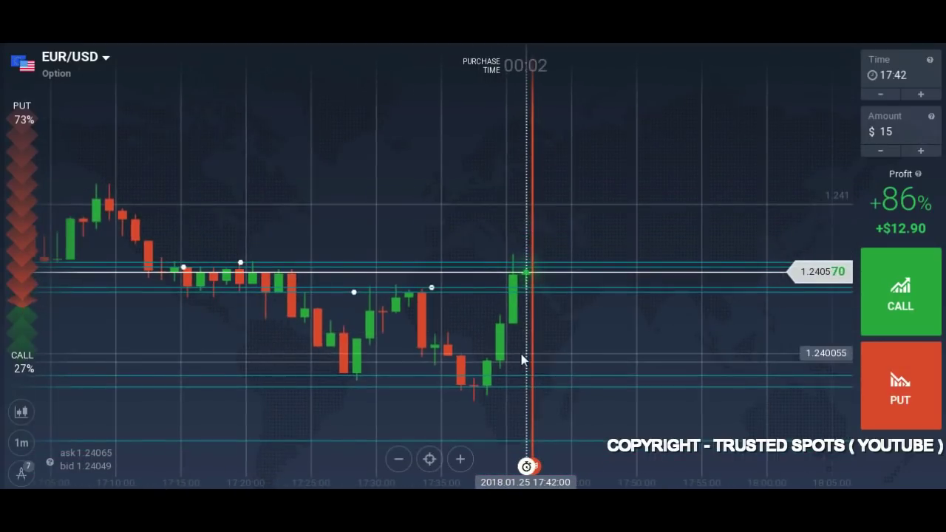
scroll(521, 359, "down", 2)
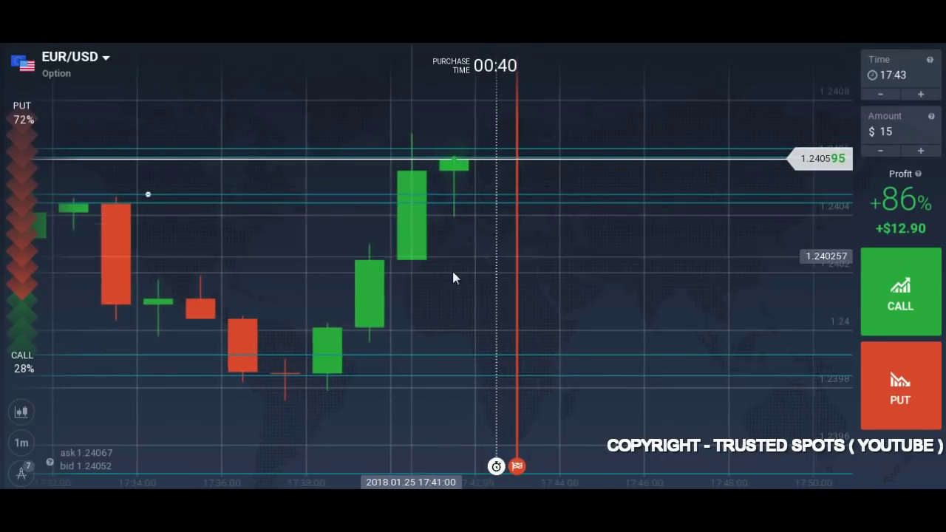
scroll(487, 295, "down", 5)
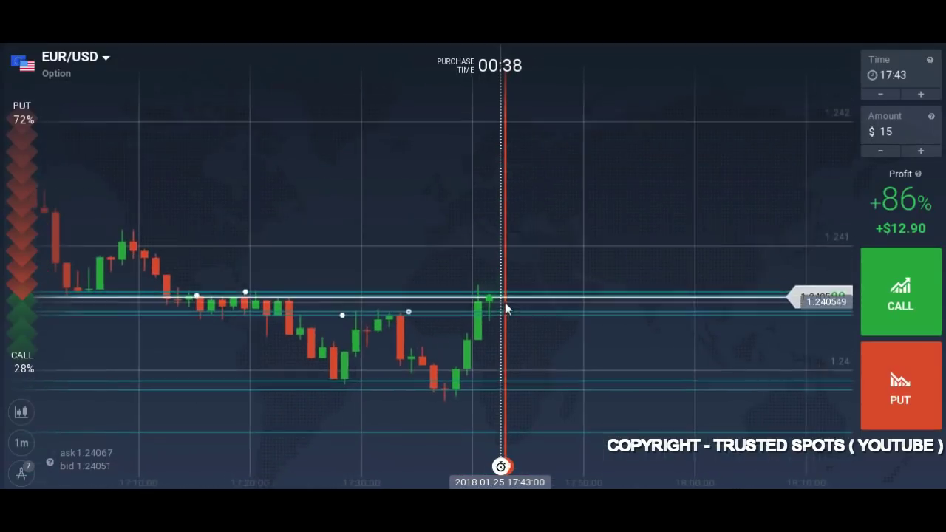
- Buy a $15 CALL option on EUR/USD with a 17:43 expiry during the pullback below the paired levels near 1.2404
scroll(499, 326, "up", 3)
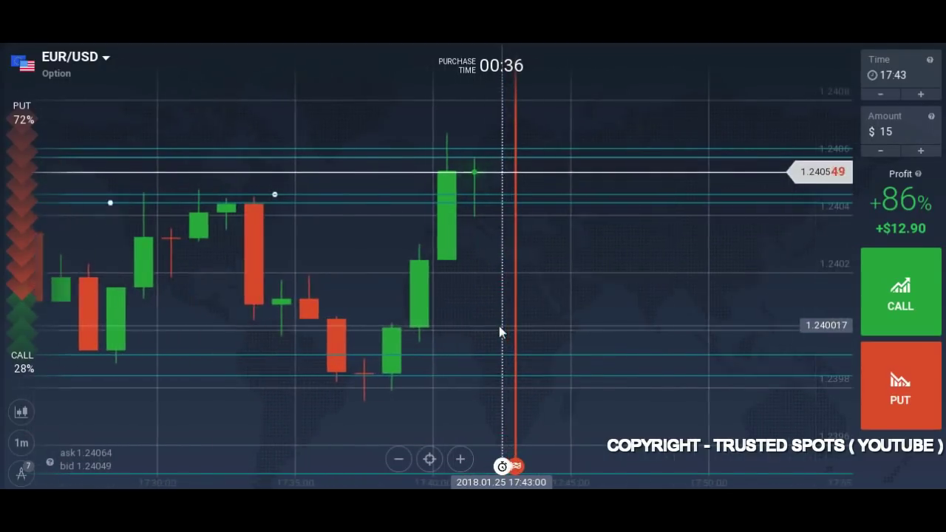
scroll(499, 326, "up", 3)
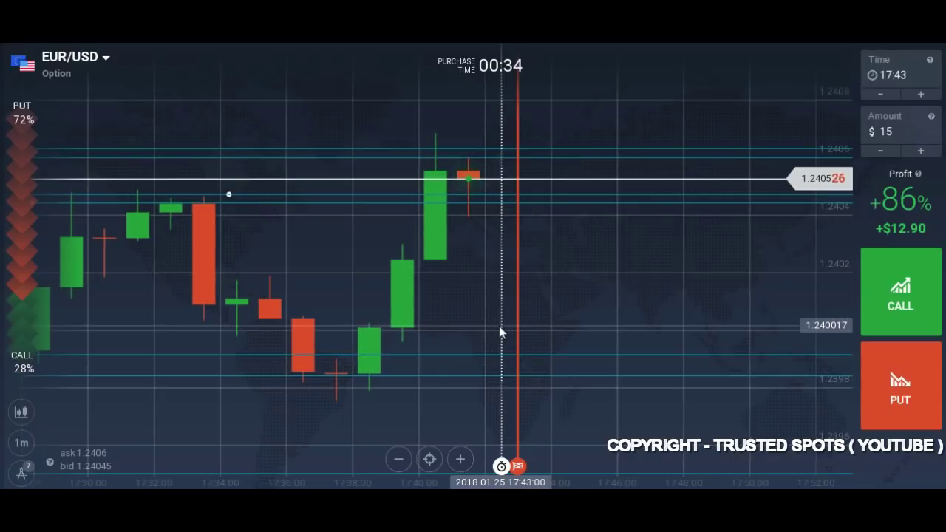
left_click_drag(477, 332, 406, 226)
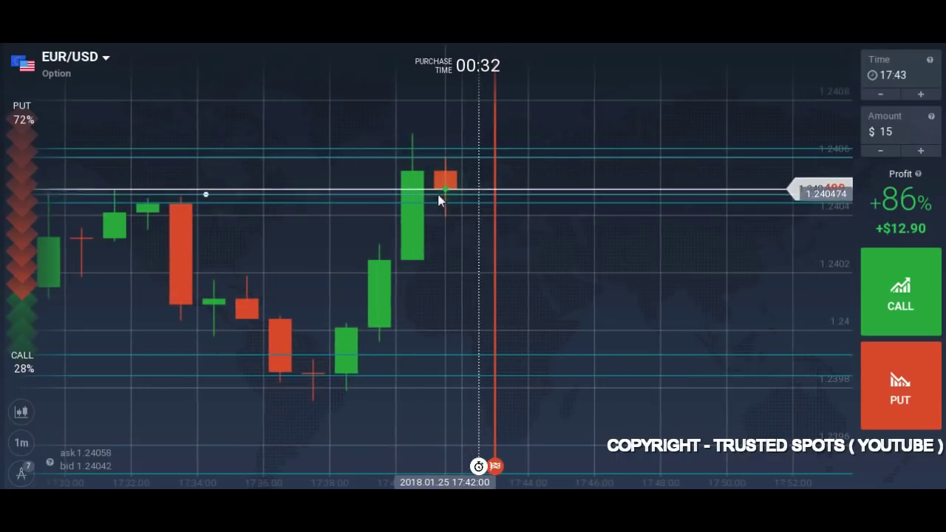
scroll(478, 276, "up", 2)
left_click_drag(478, 276, 357, 239)
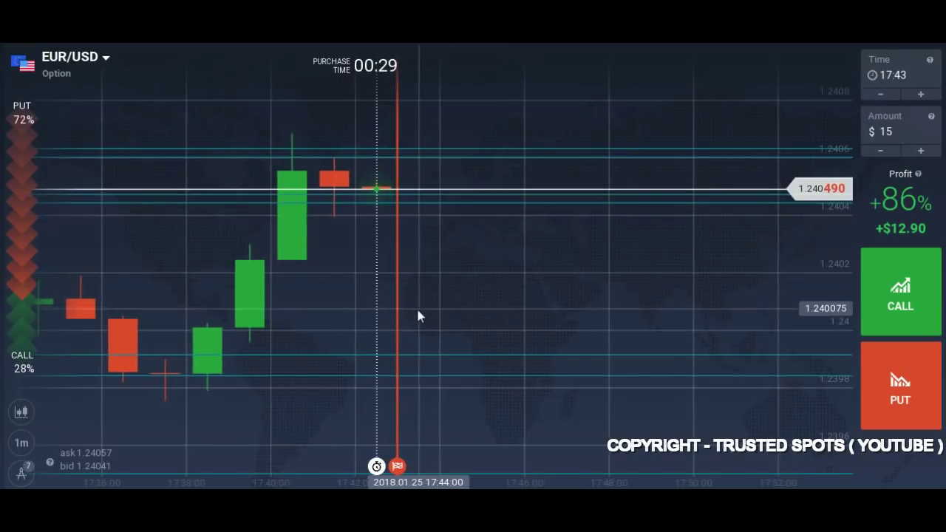
left_click_drag(417, 317, 371, 317)
left_click(908, 307)
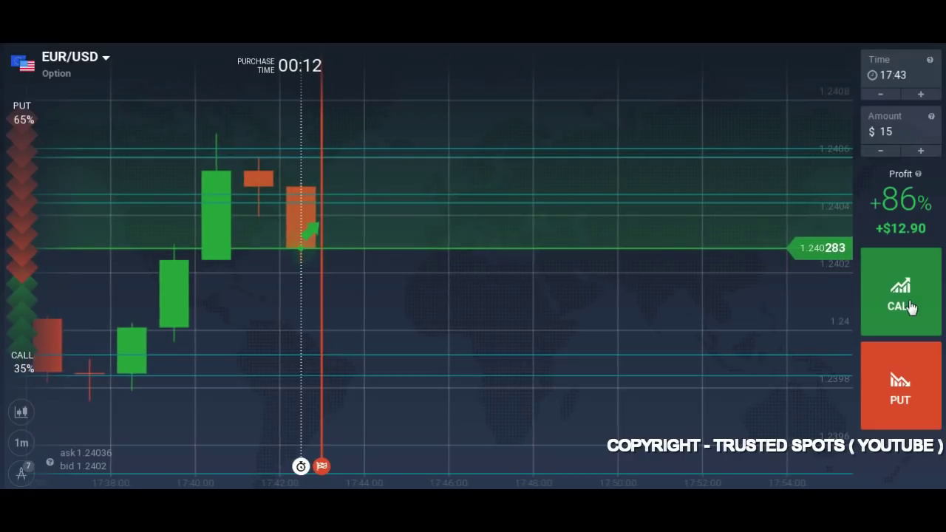
scroll(640, 328, "down", 3)
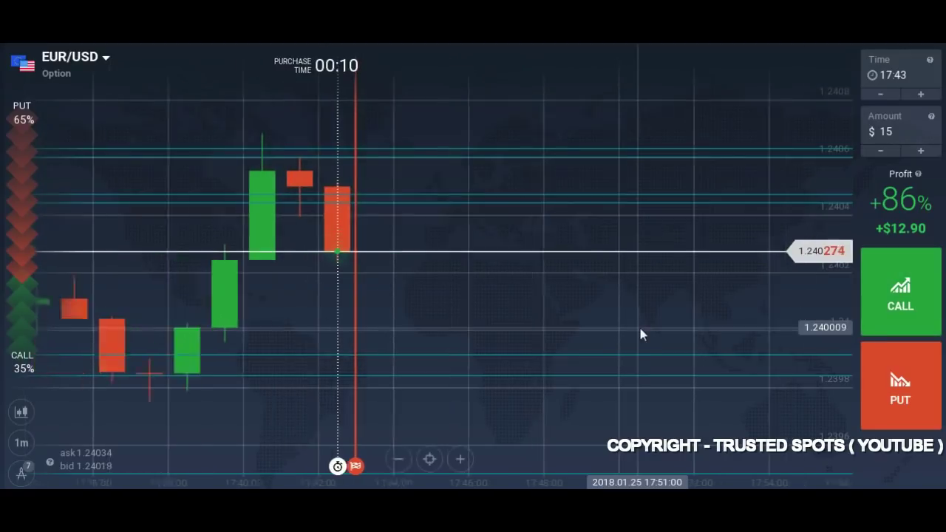
left_click(893, 323)
- View the open CALL option on 5-second candles and return the chart to the 1-minute interval
left_click(21, 443)
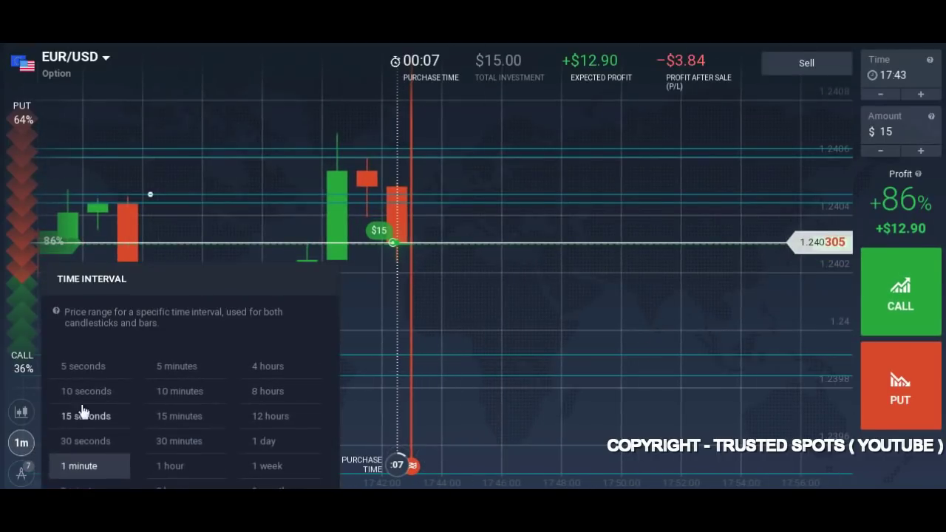
left_click(83, 367)
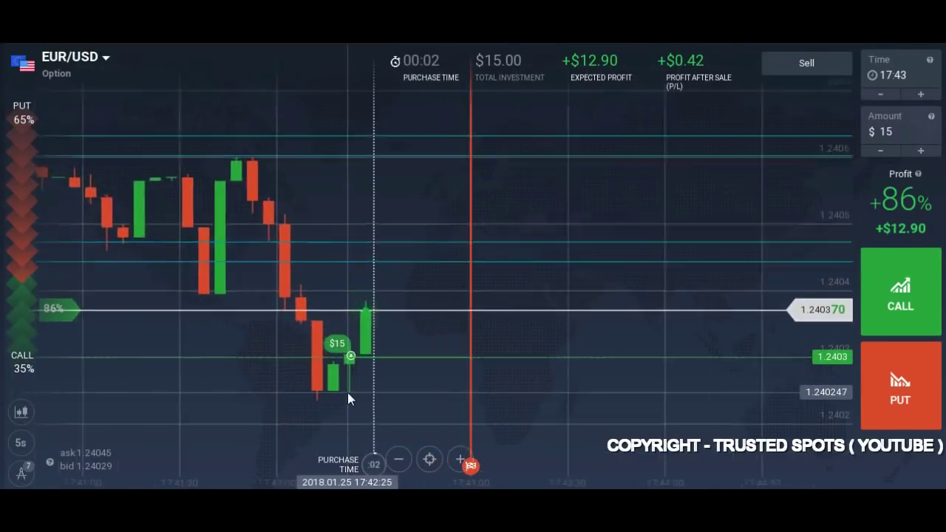
left_click(22, 443)
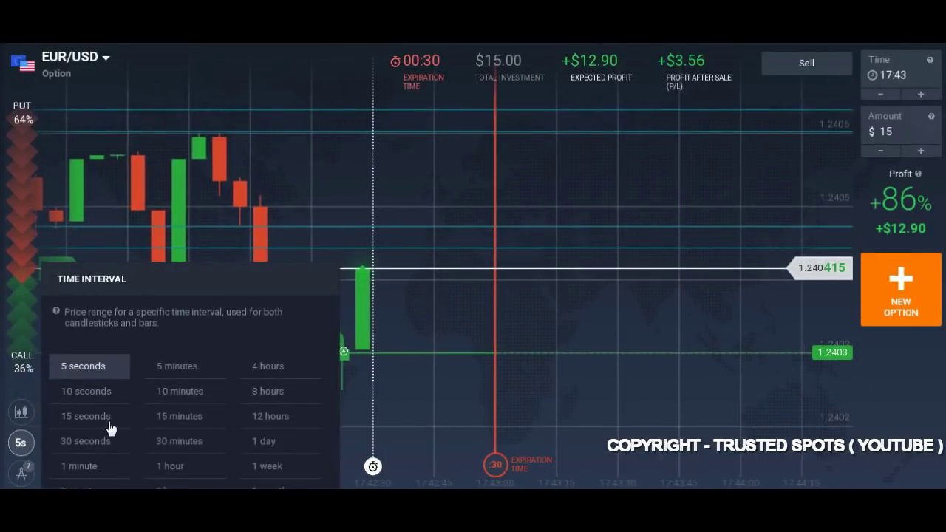
left_click(79, 465)
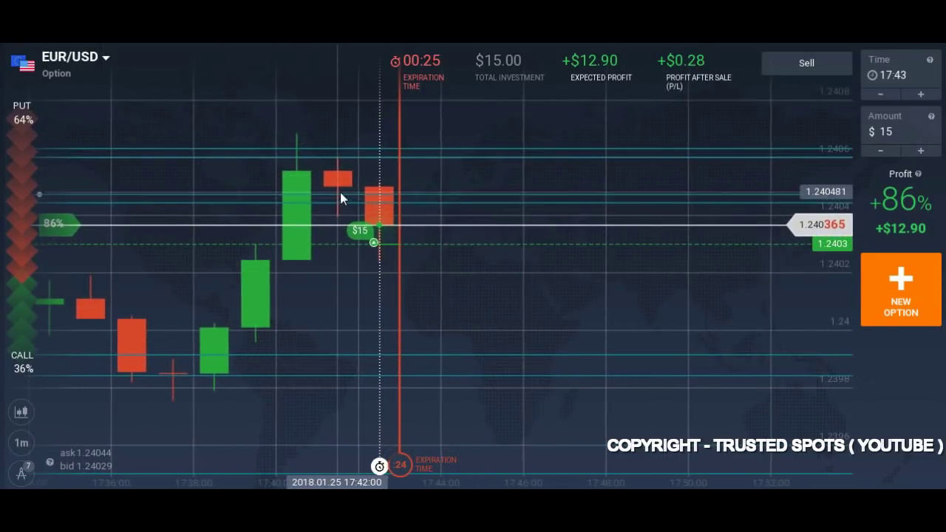
- Follow the 17:43 CALL option against the drawn levels until expiry and dismiss its result
scroll(340, 211, "down", 5)
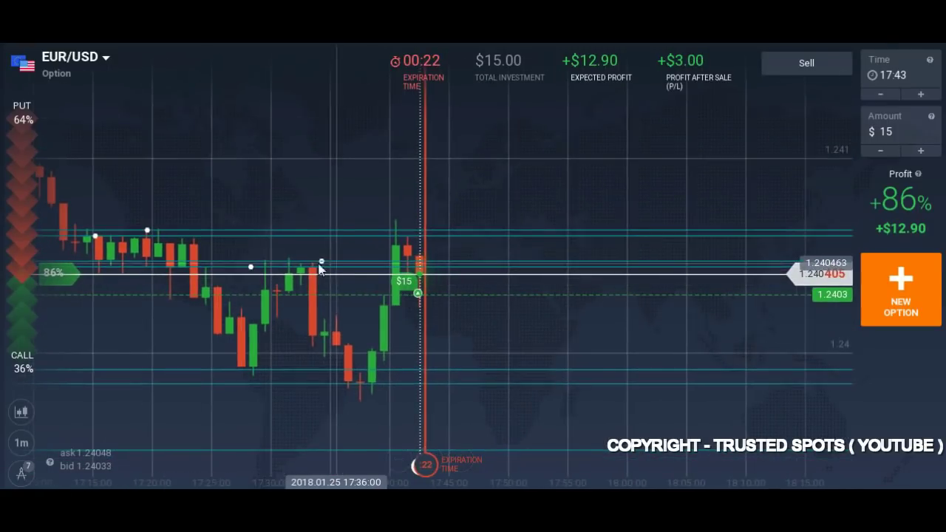
scroll(275, 270, "up", 5)
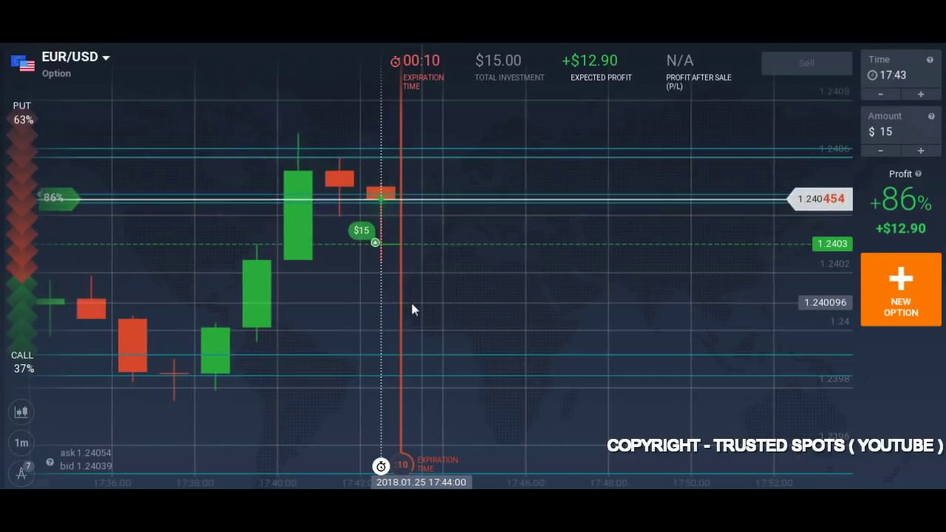
scroll(411, 304, "down", 3)
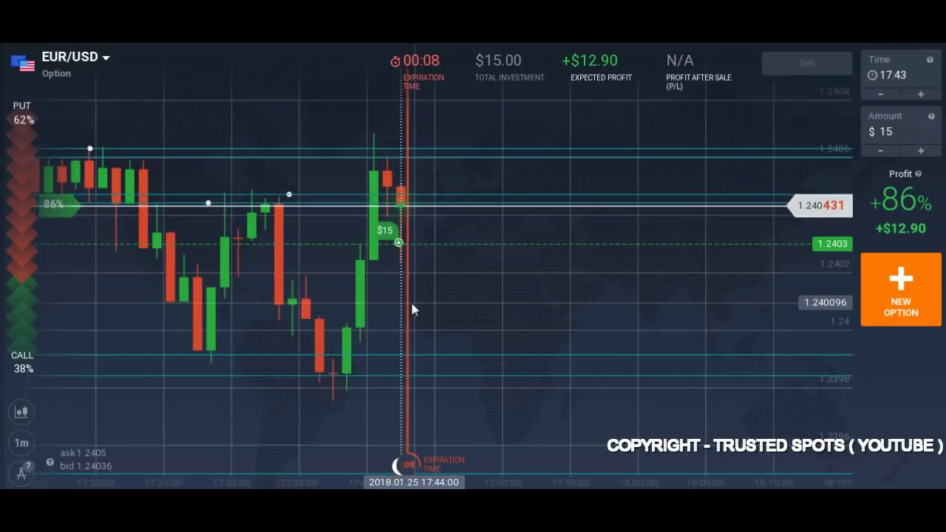
scroll(410, 309, "up", 1)
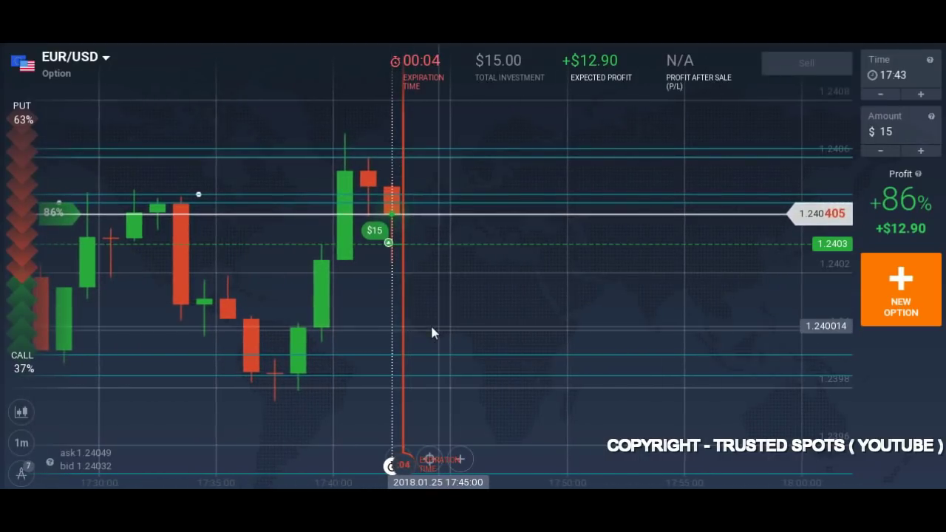
scroll(433, 331, "down", 3)
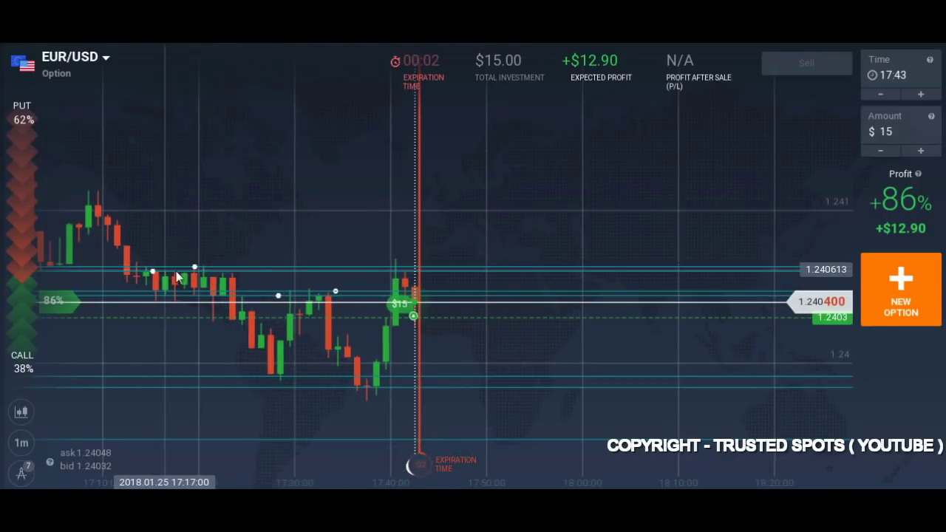
scroll(432, 318, "up", 4)
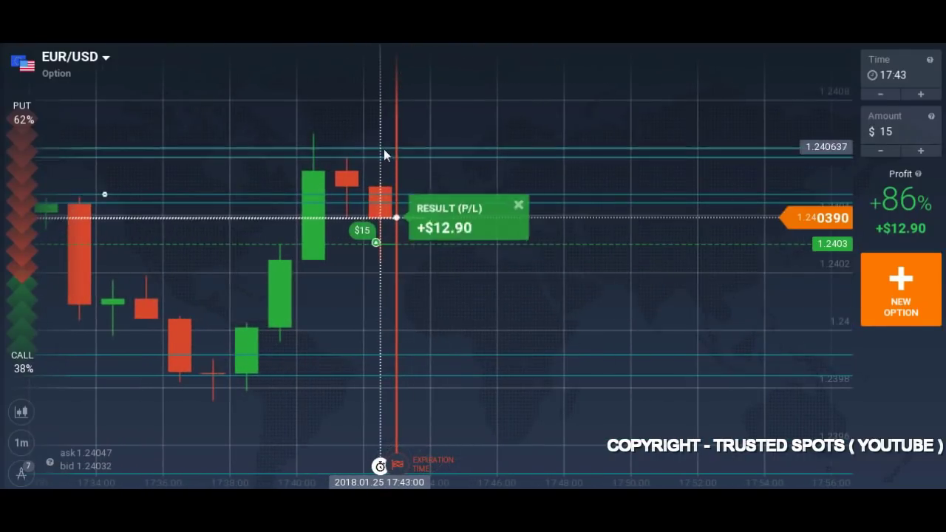
left_click(507, 207)
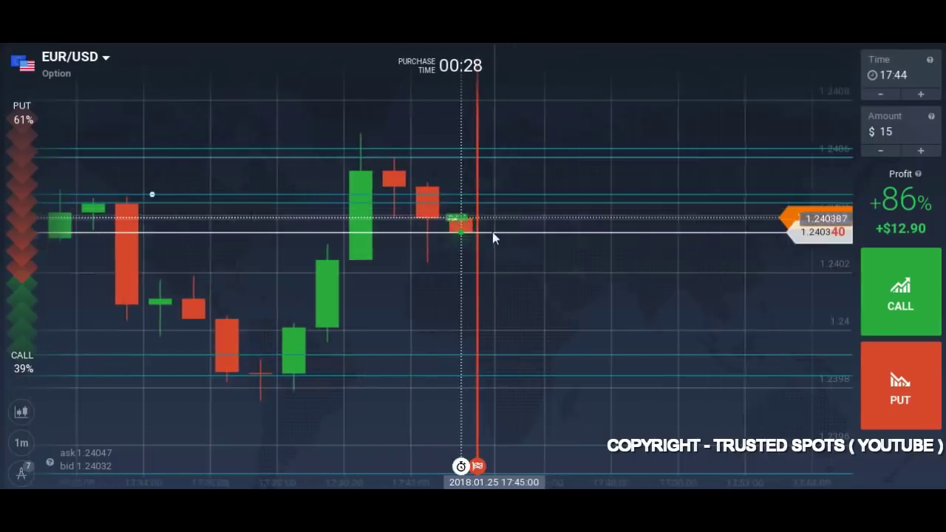
- Examine the falling price against the lower horizontal levels, comparing the latest candles with the wider history back to about 14:30
scroll(455, 327, "down", 6)
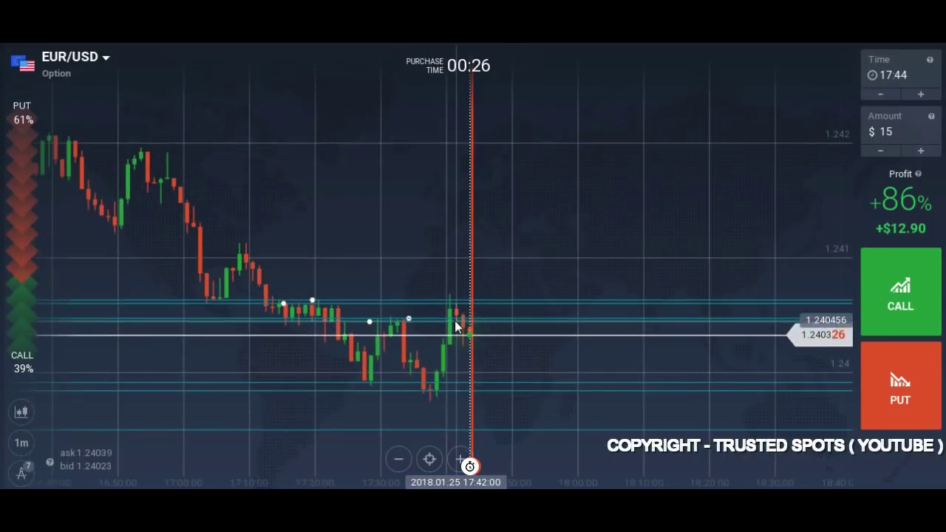
scroll(455, 326, "up", 5)
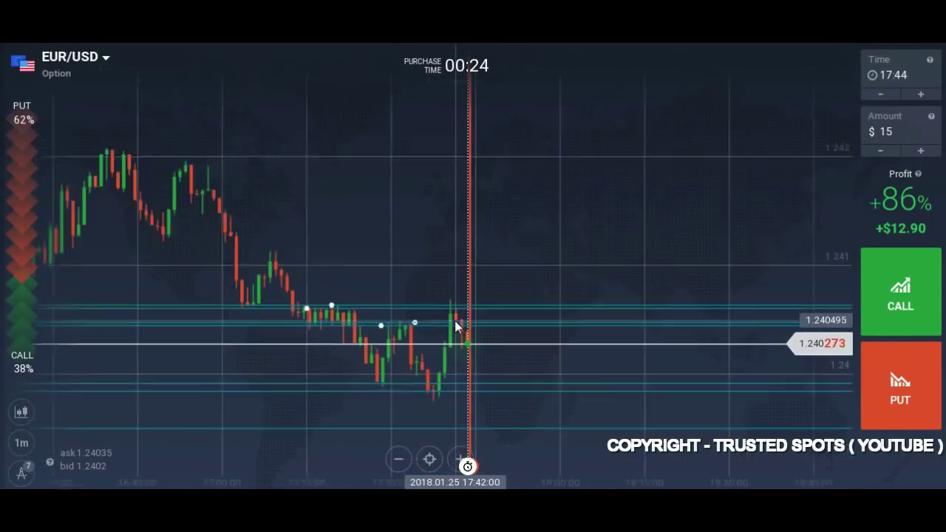
scroll(491, 330, "down", 2)
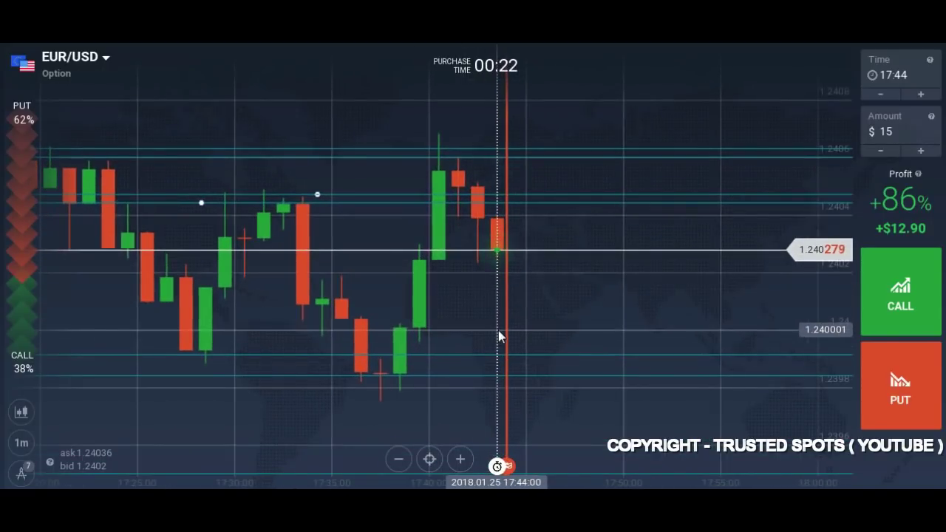
scroll(499, 336, "down", 3)
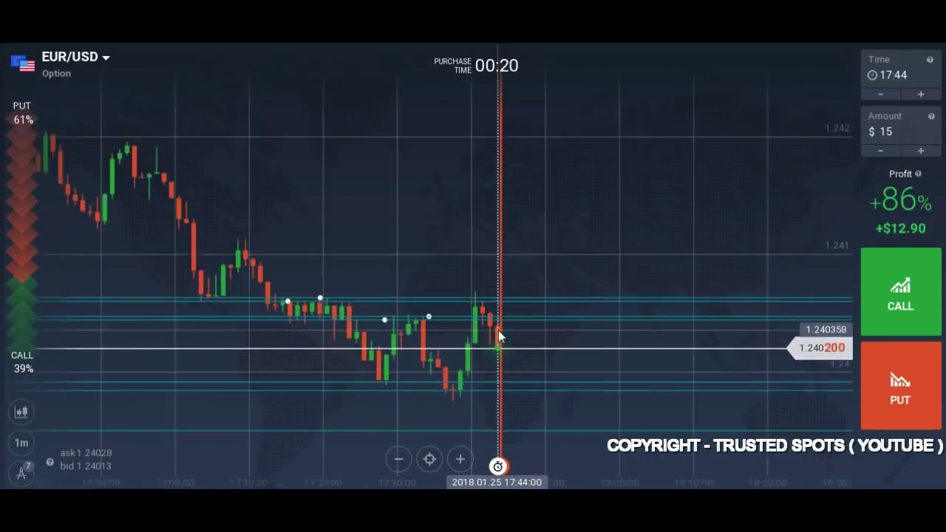
scroll(499, 336, "down", 4)
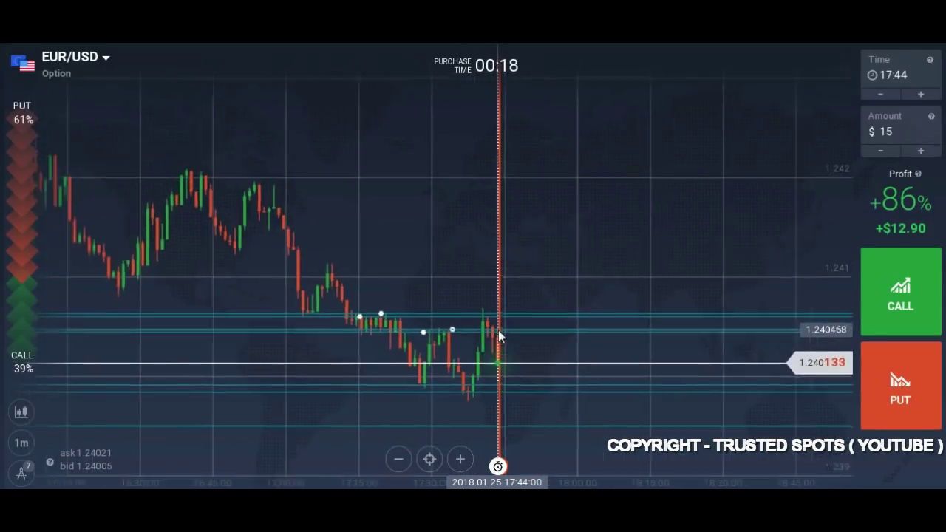
scroll(499, 336, "down", 3)
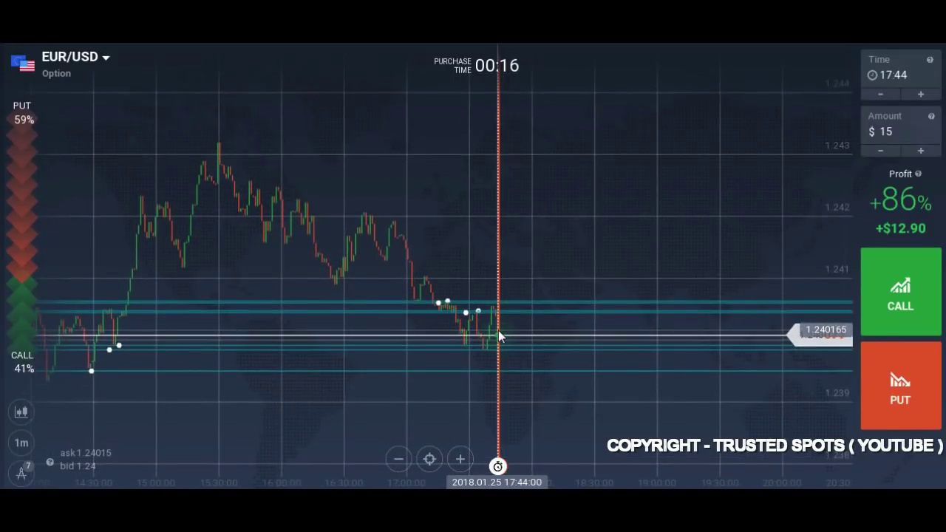
scroll(499, 336, "up", 12)
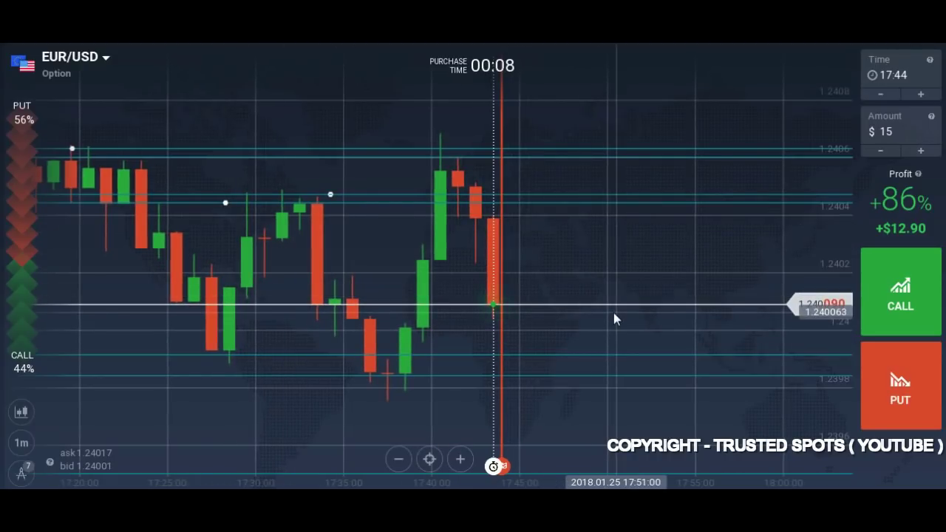
scroll(613, 319, "down", 1)
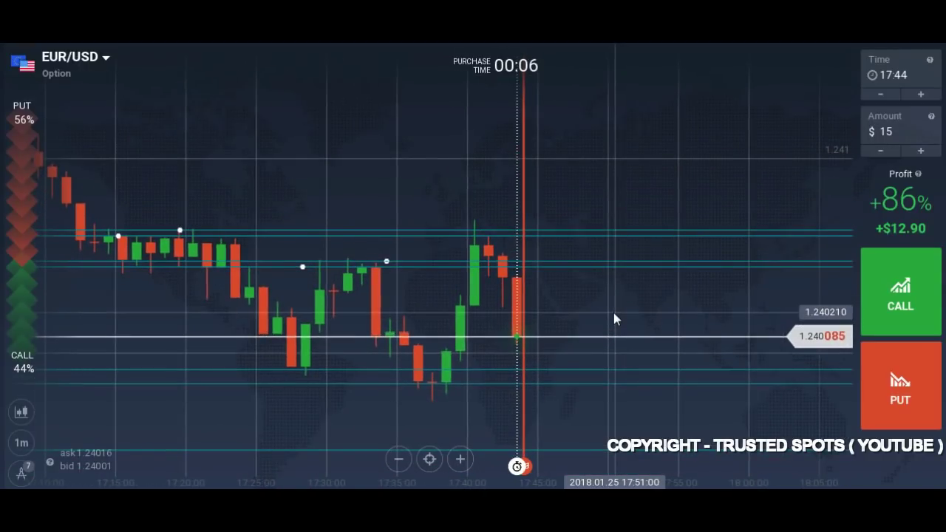
scroll(544, 405, "up", 3)
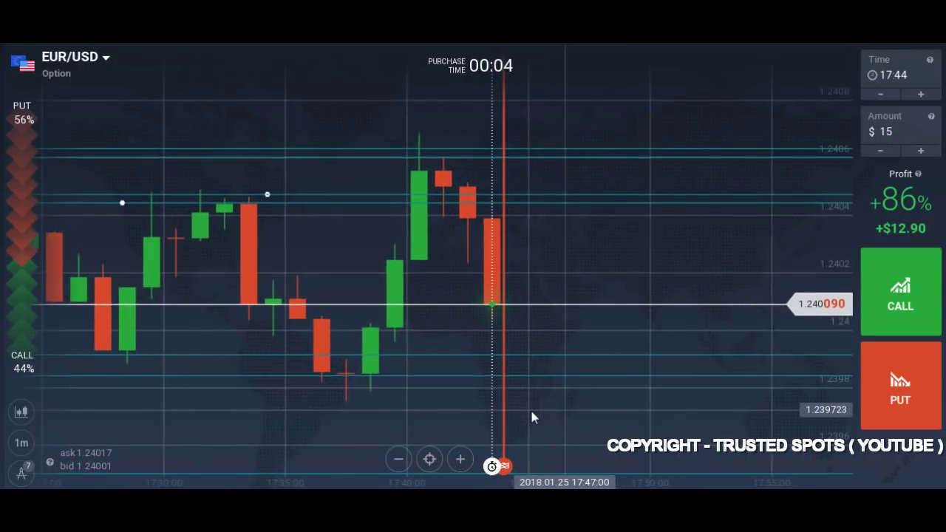
scroll(528, 412, "down", 1)
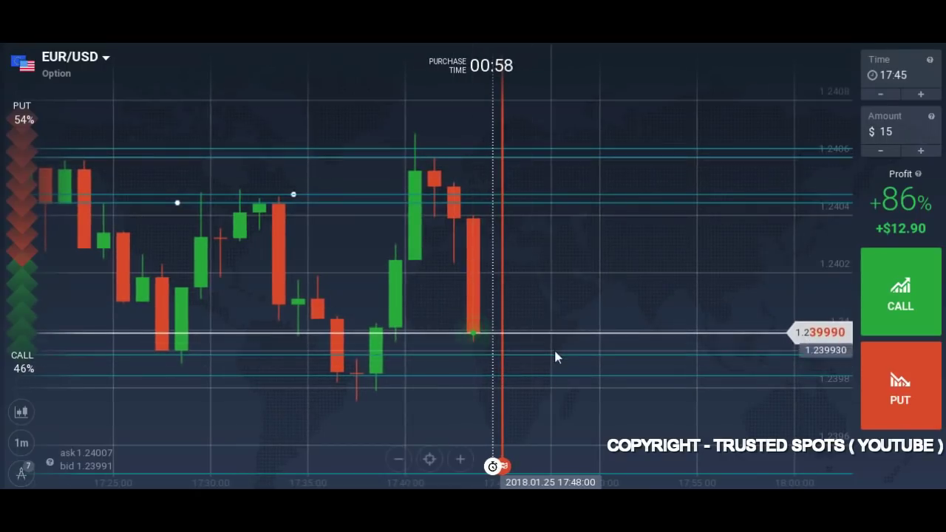
scroll(554, 351, "down", 3)
left_click_drag(582, 421, 537, 421)
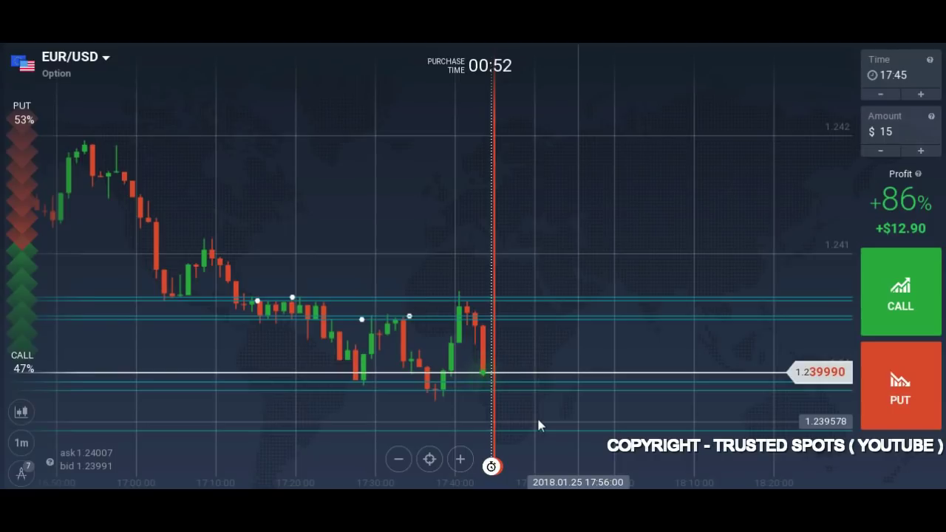
scroll(493, 405, "up", 2)
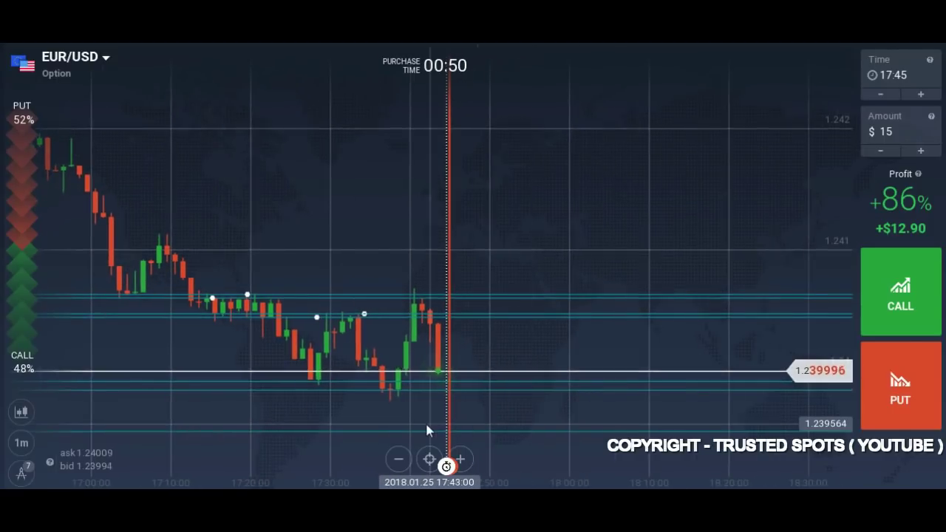
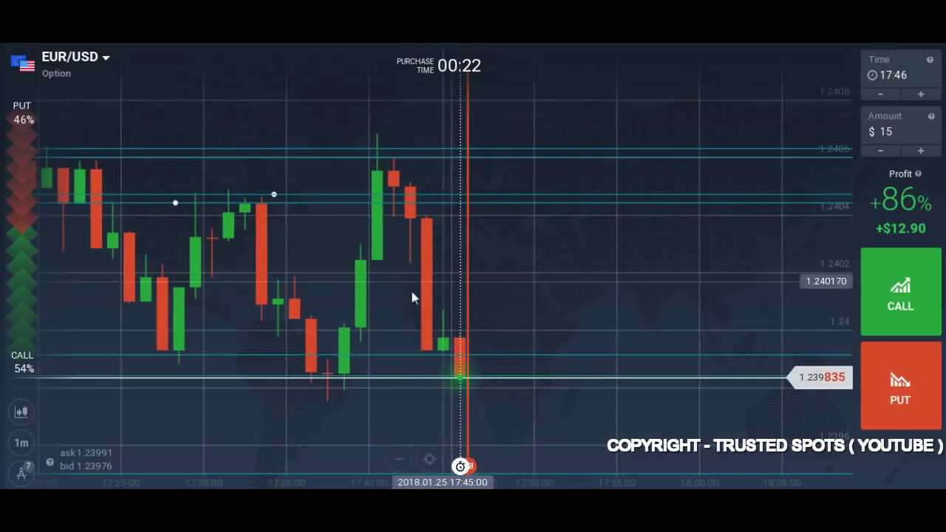
- Buy a $15 CALL option on EUR/USD with a 17:46 expiry around the lower drawn level near 1.2398
scroll(456, 388, "up", 3)
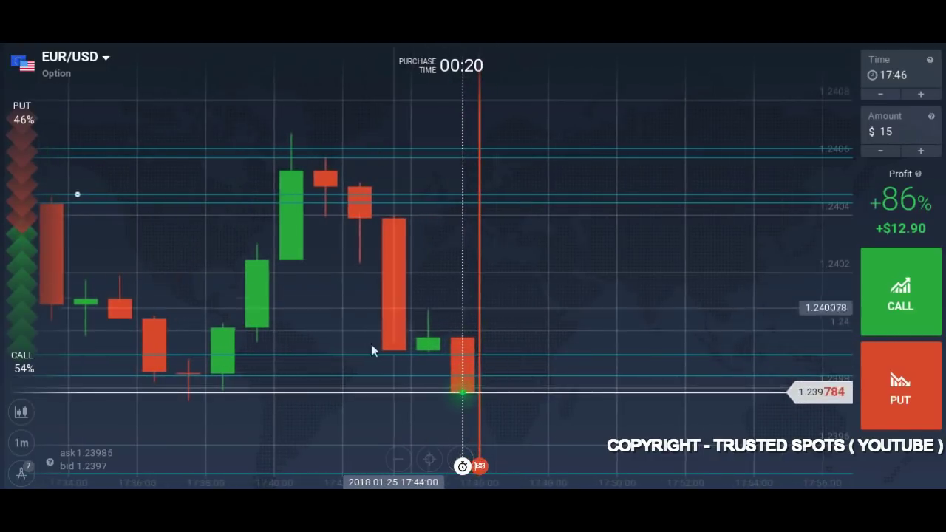
left_click(907, 318)
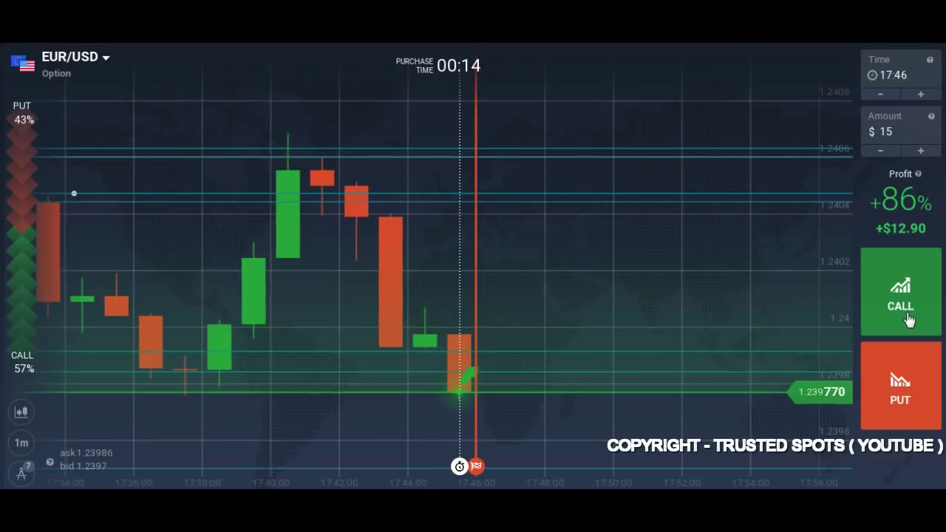
left_click(907, 318)
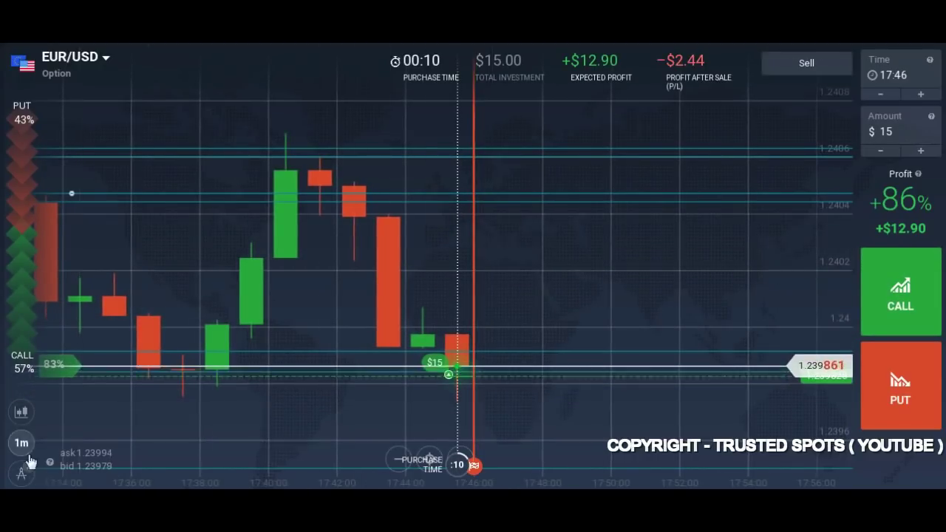
- Follow the open 17:46 CALL option against the drawn levels, comparing its latest candles with the price history back to about 17:10
scroll(436, 399, "down", 2)
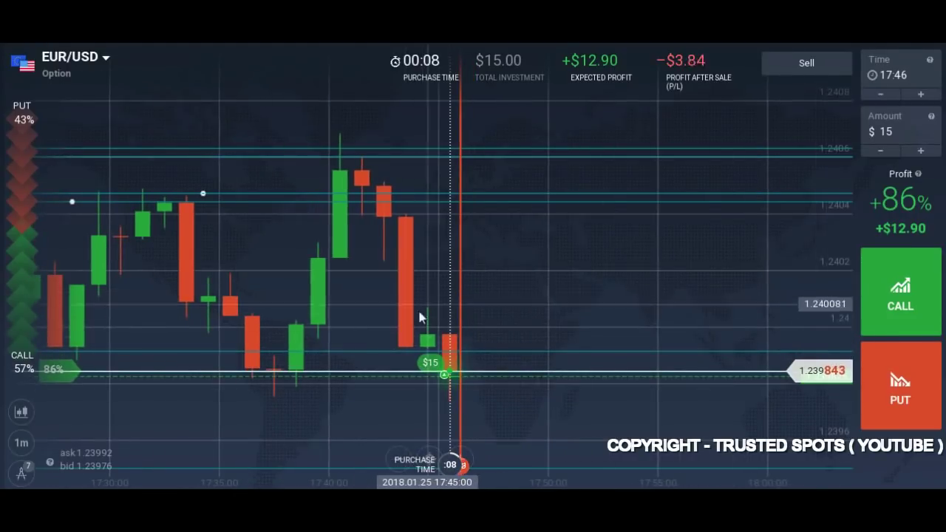
scroll(303, 296, "down", 2)
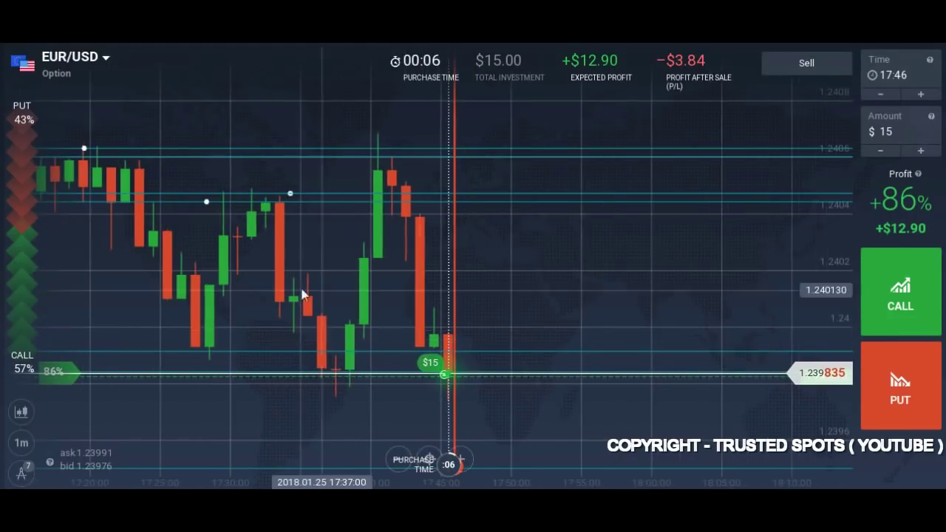
left_click_drag(243, 327, 512, 316)
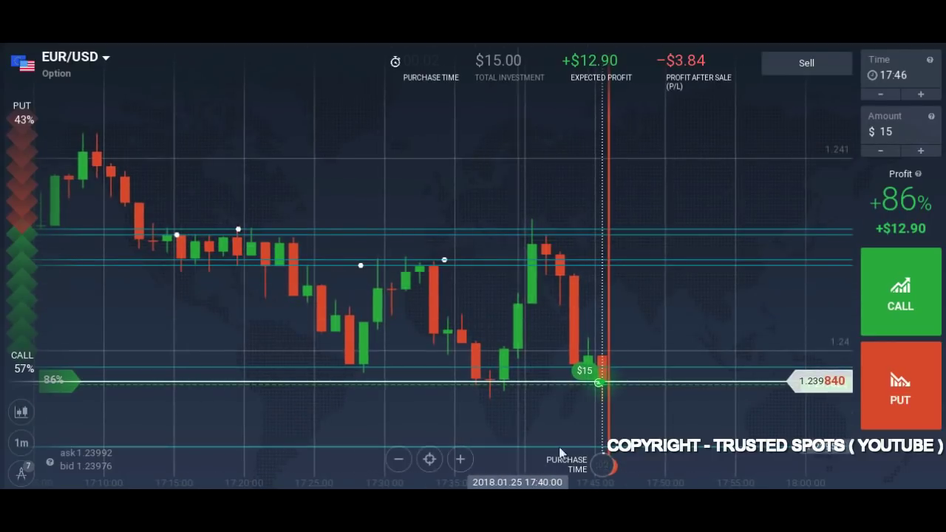
scroll(336, 412, "up", 3)
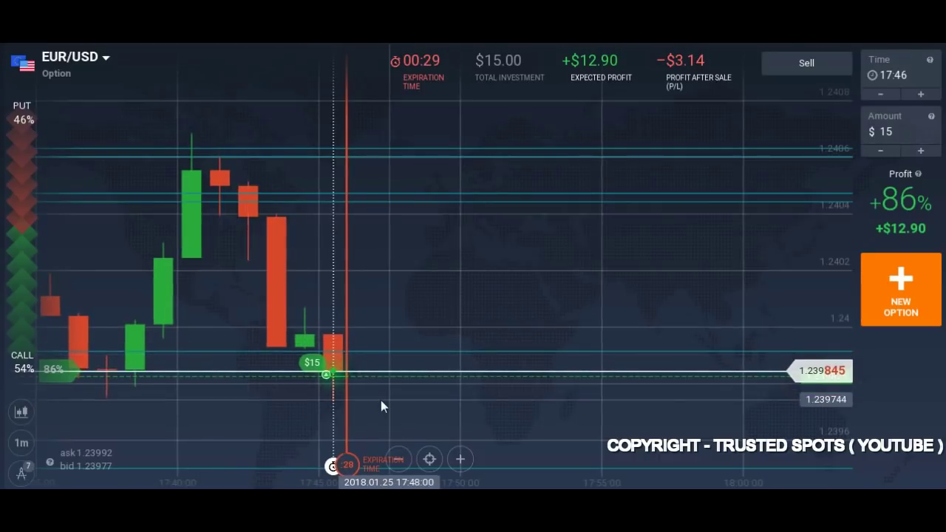
scroll(381, 400, "down", 3)
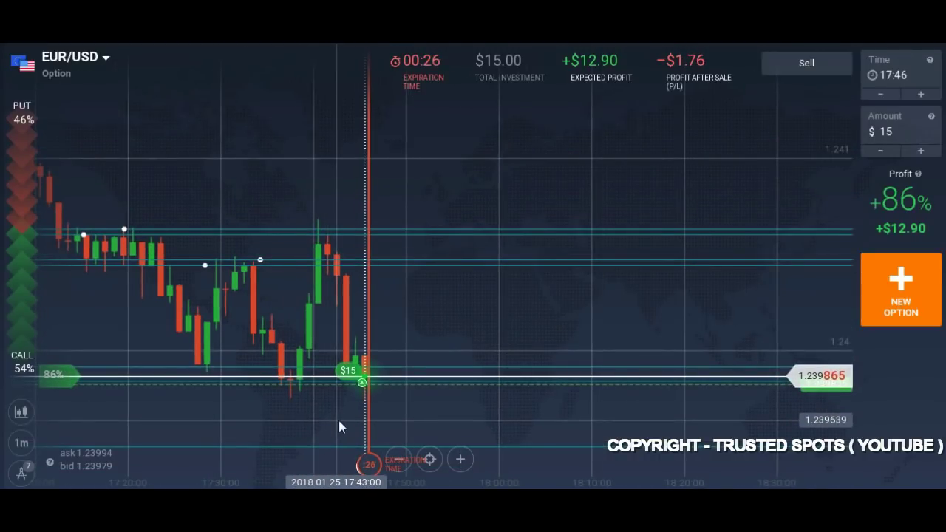
scroll(341, 423, "up", 3)
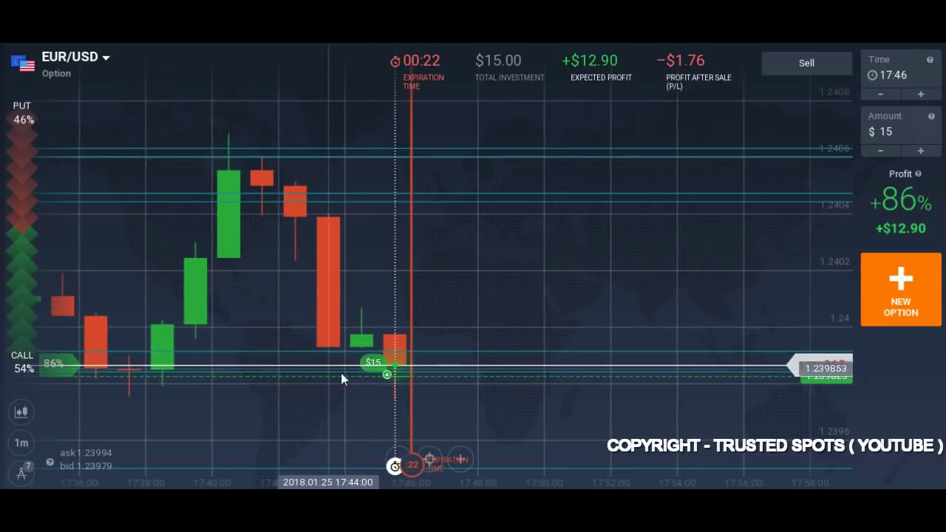
- View the open CALL option on 5-second candles, return to the 1-minute interval, and dismiss the option's result after expiry
left_click(21, 443)
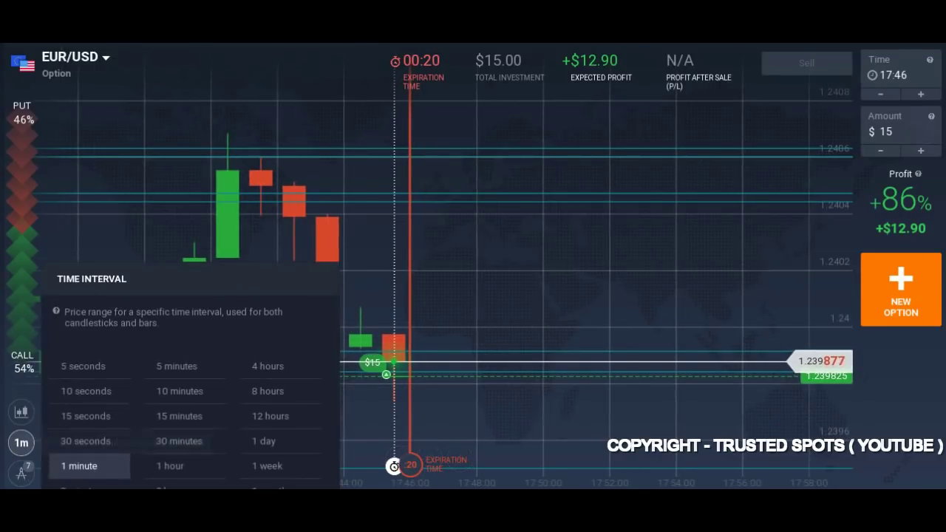
left_click(85, 367)
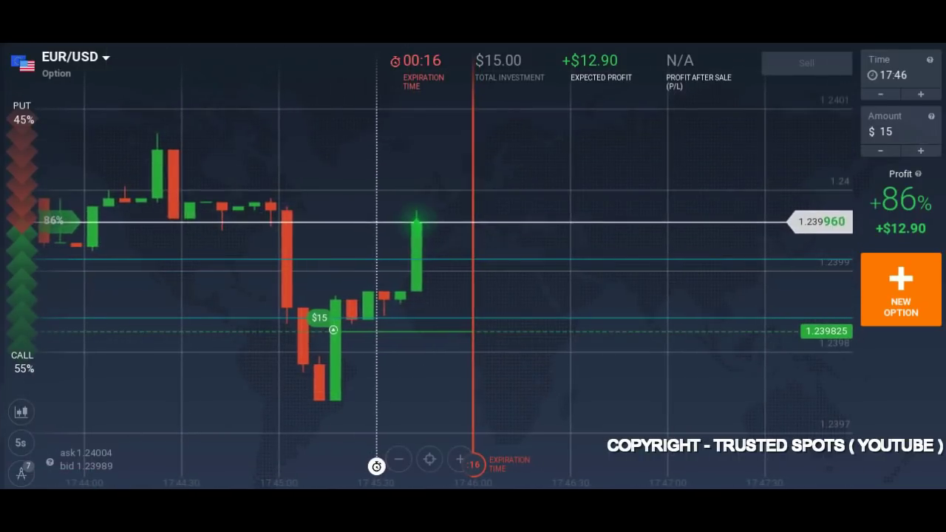
left_click(22, 443)
left_click(74, 464)
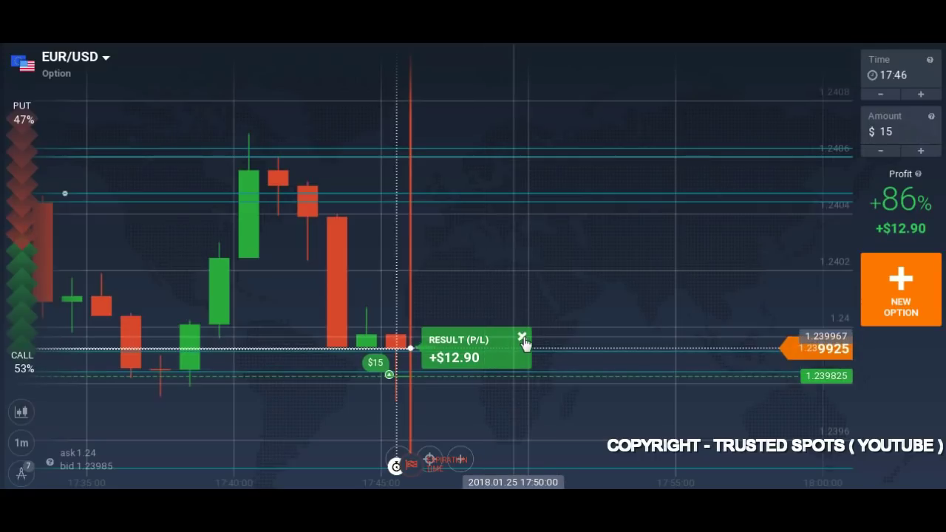
left_click(522, 339)
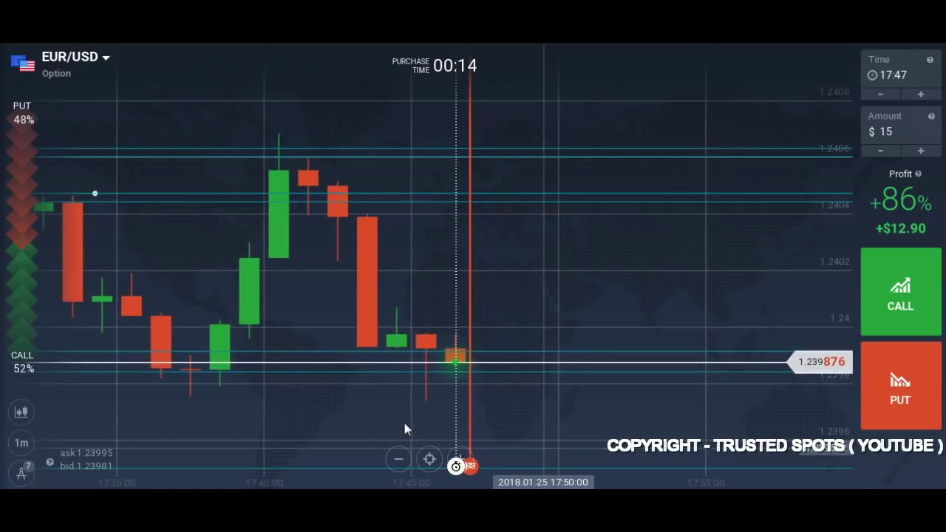
- Examine how the one-minute candles react at the two lower levels near 1.2399 and 1.2398, comparing them with the earlier lows
scroll(404, 428, "down", 2)
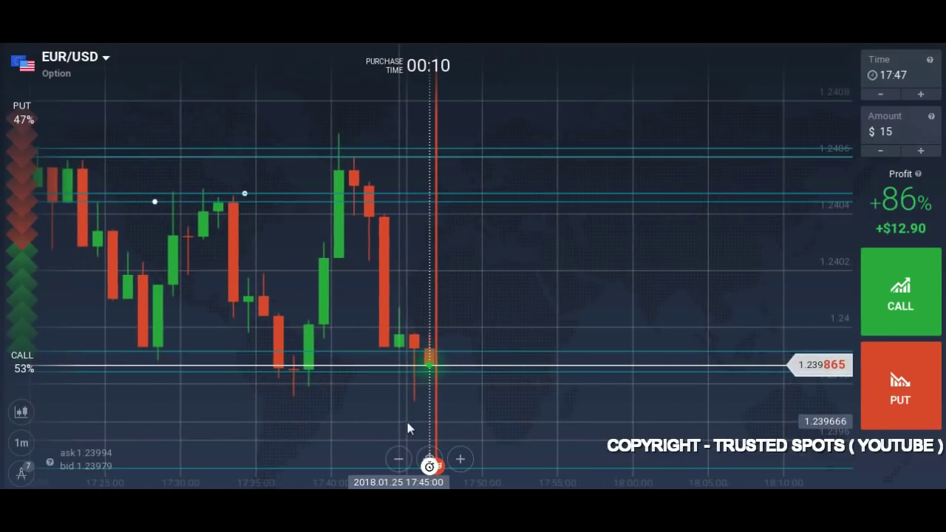
scroll(391, 428, "left", 3)
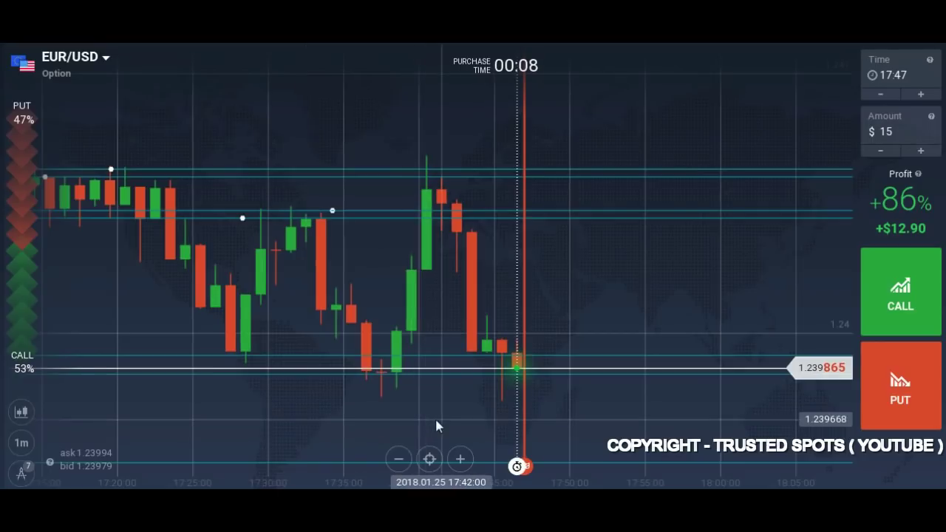
scroll(407, 410, "up", 2)
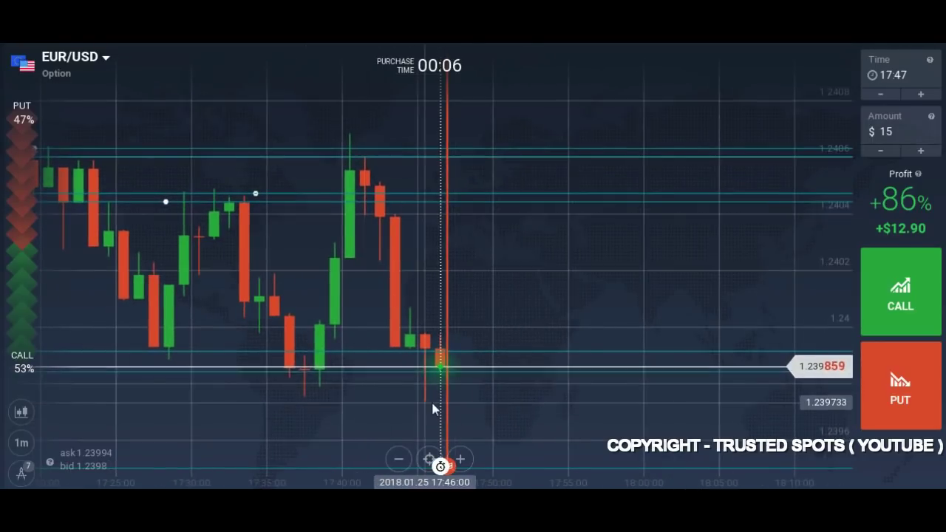
scroll(436, 407, "up", 2)
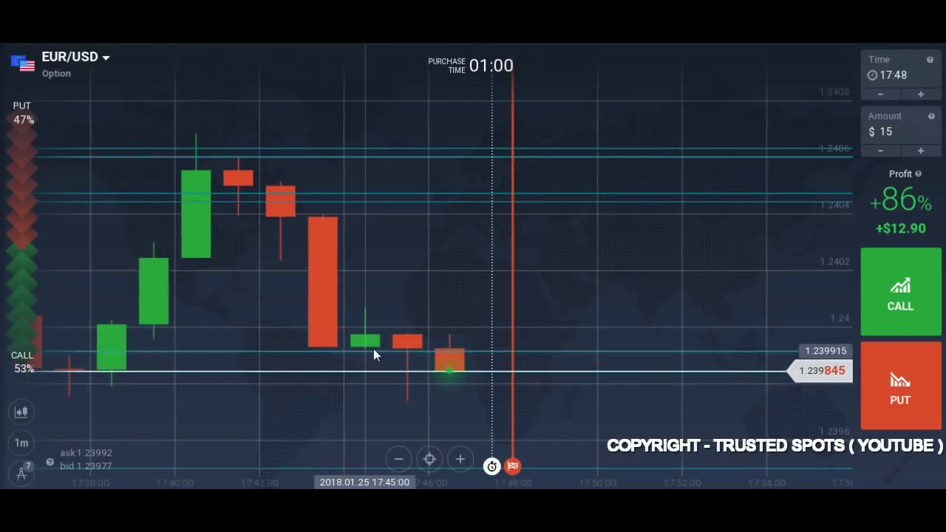
scroll(242, 159, "down", 8)
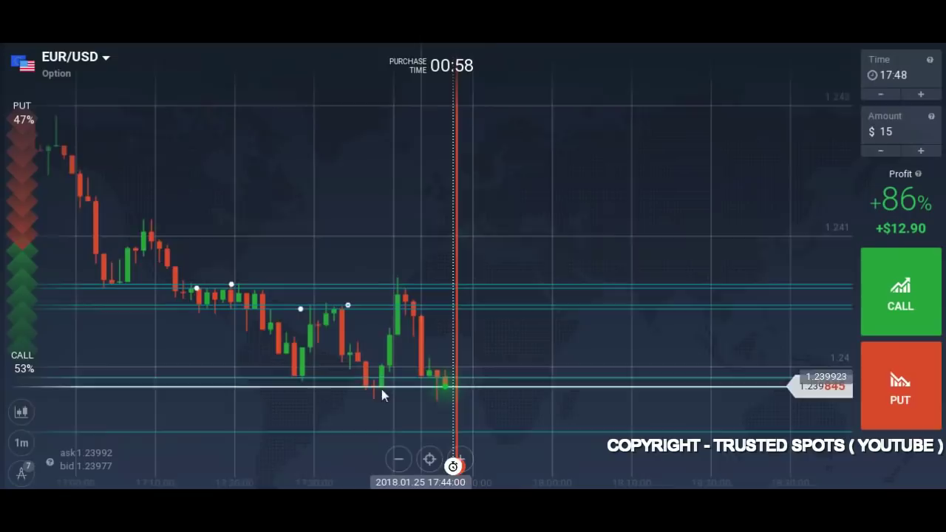
scroll(466, 241, "up", 5)
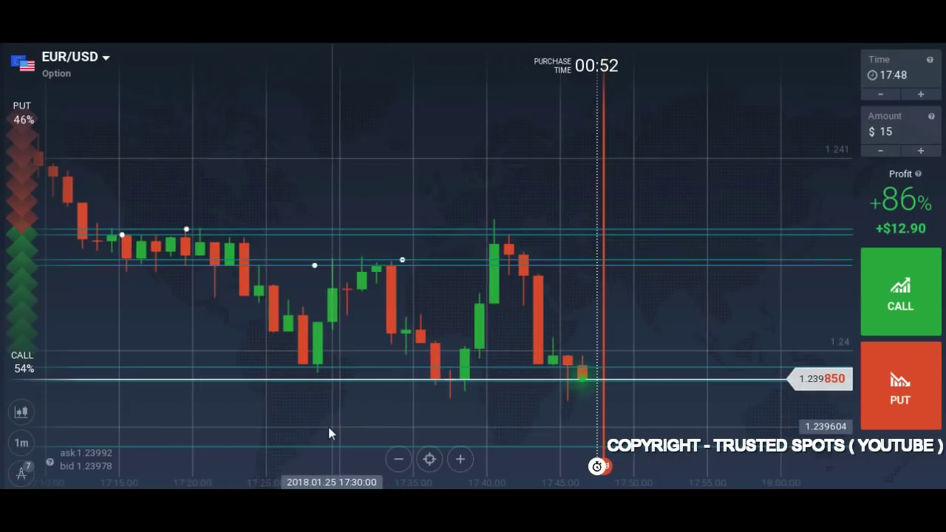
scroll(479, 414, "up", 3)
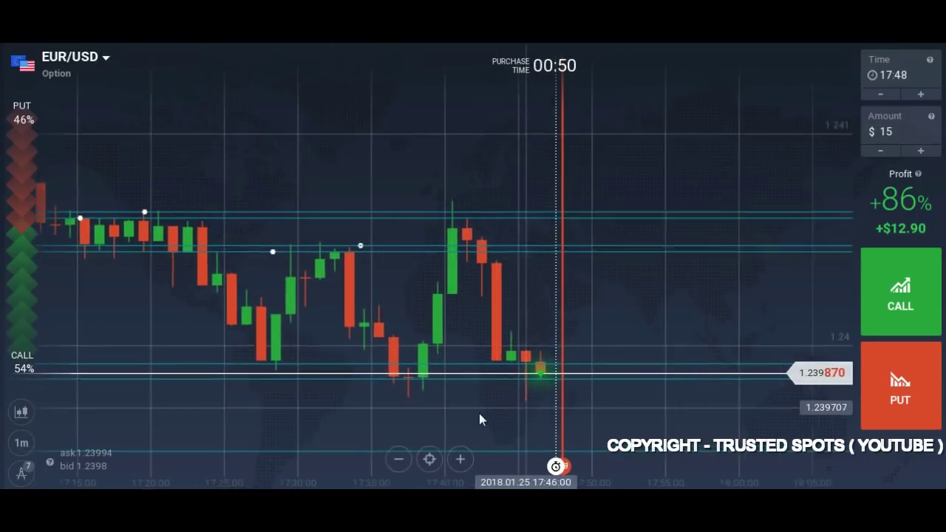
scroll(499, 420, "up", 2)
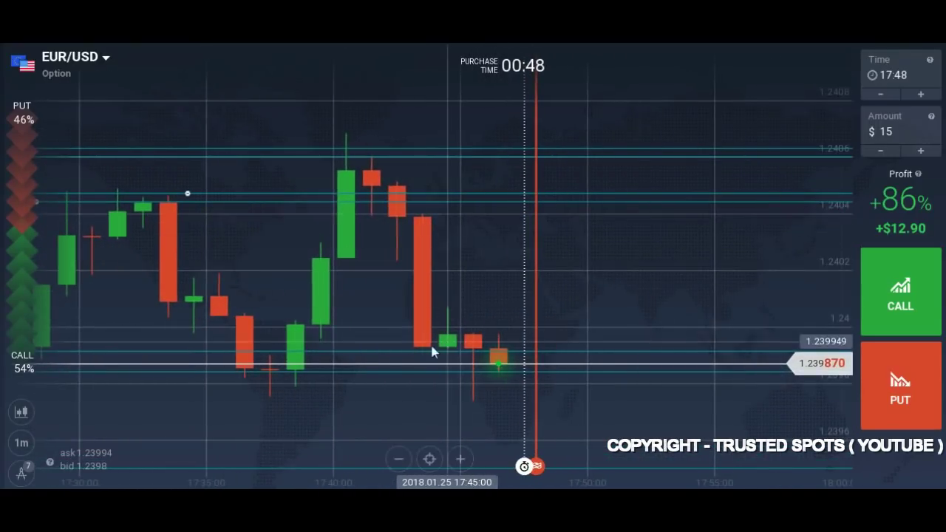
scroll(241, 370, "down", 3)
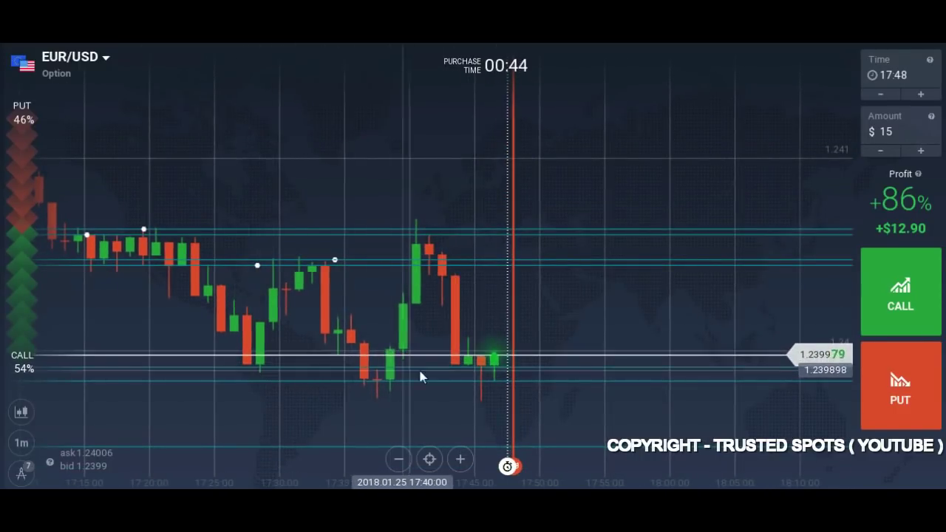
scroll(492, 390, "up", 2)
scroll(492, 390, "up", 2)
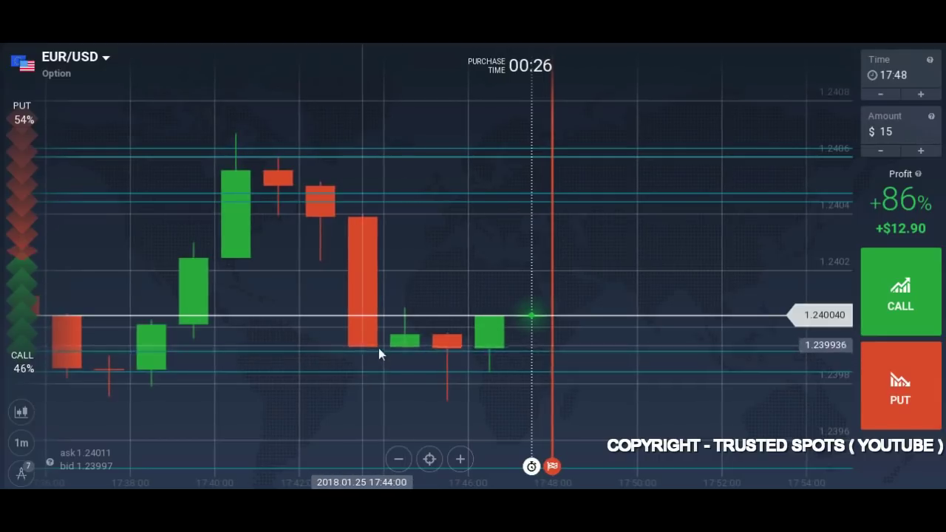
scroll(417, 354, "down", 2)
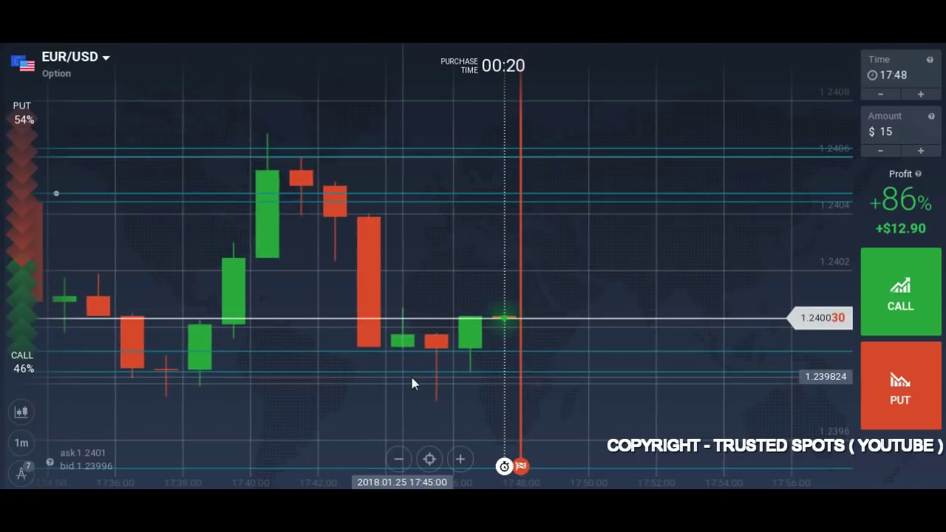
scroll(417, 366, "up", 2)
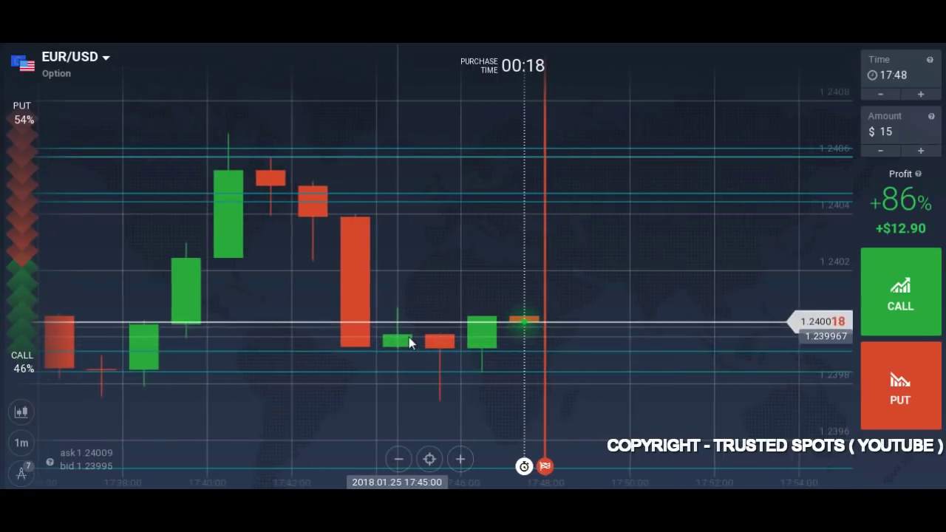
scroll(416, 340, "down", 2)
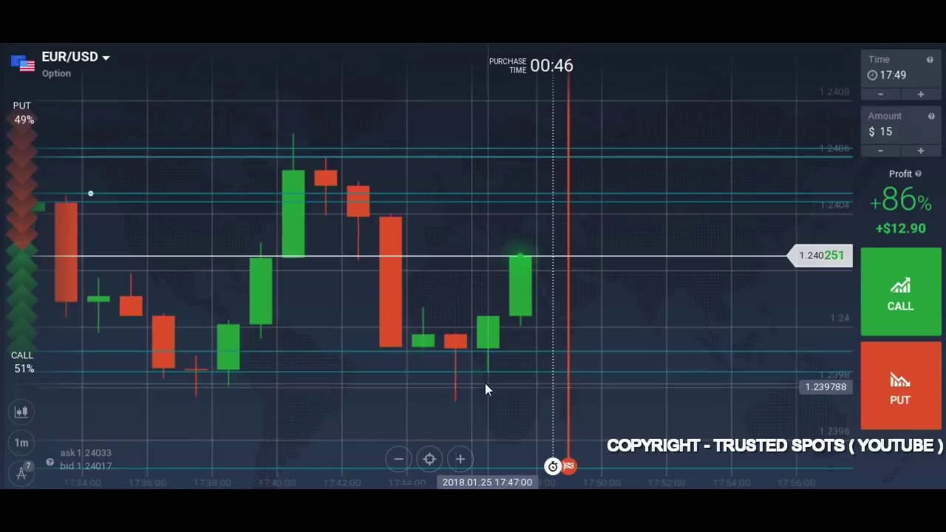
- Examine the price's climb toward the upper horizontal levels, comparing the latest candles with earlier touches back to about 16:50
scroll(494, 390, "down", 5)
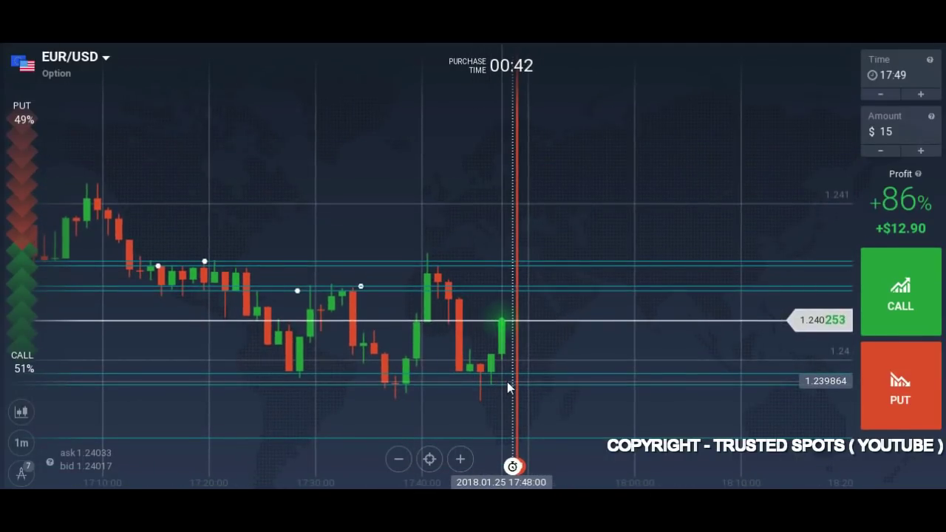
scroll(507, 384, "up", 4)
scroll(506, 381, "up", 2)
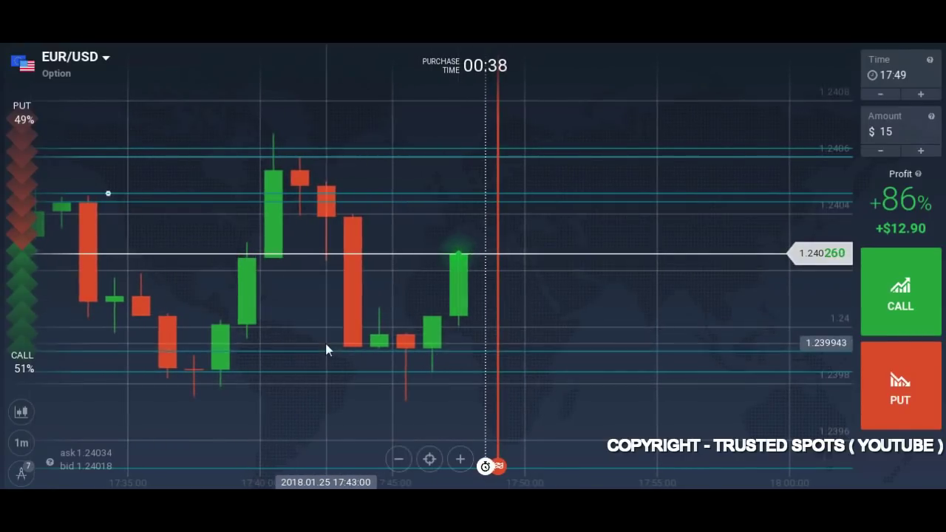
scroll(562, 349, "down", 4)
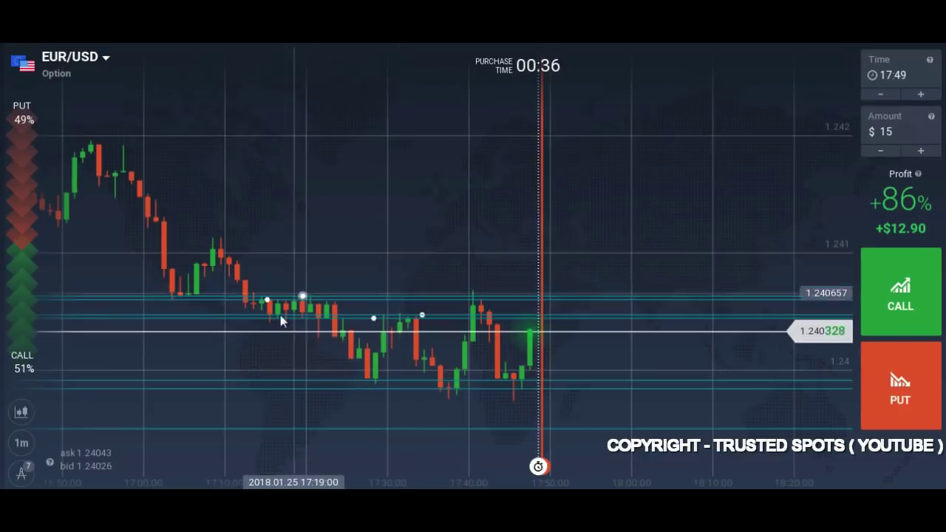
left_click_drag(426, 418, 340, 420)
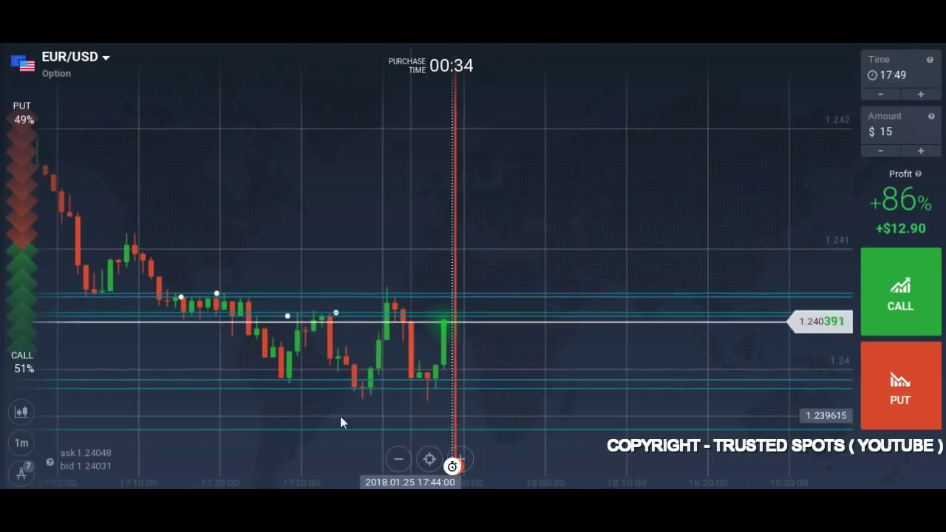
scroll(443, 434, "up", 3)
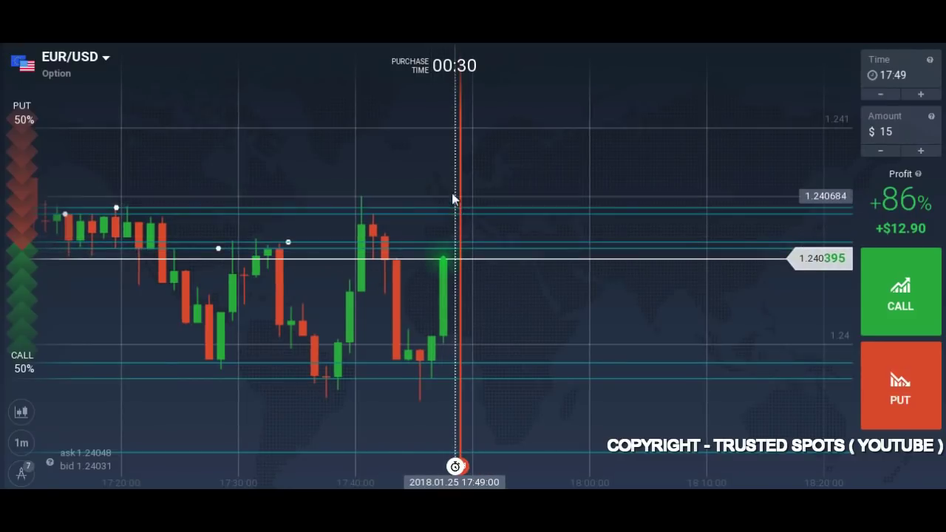
scroll(492, 324, "down", 3)
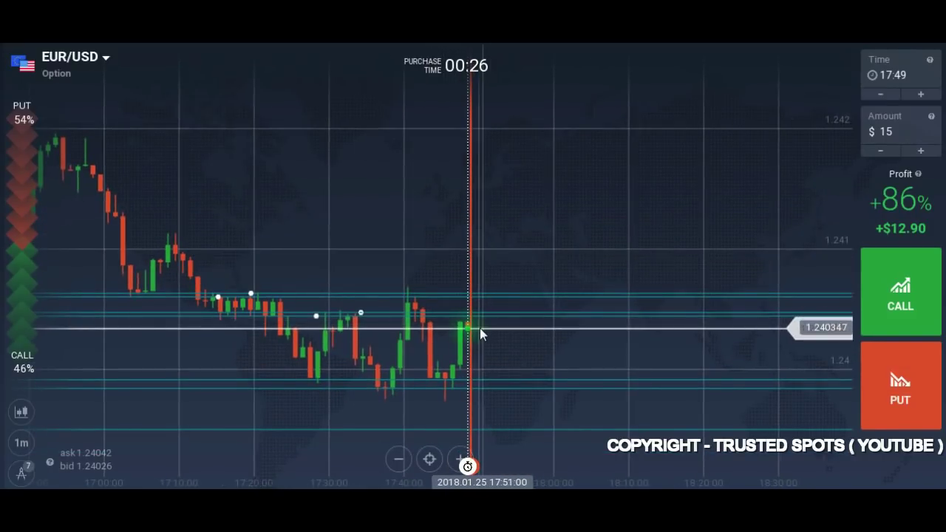
scroll(480, 328, "up", 3)
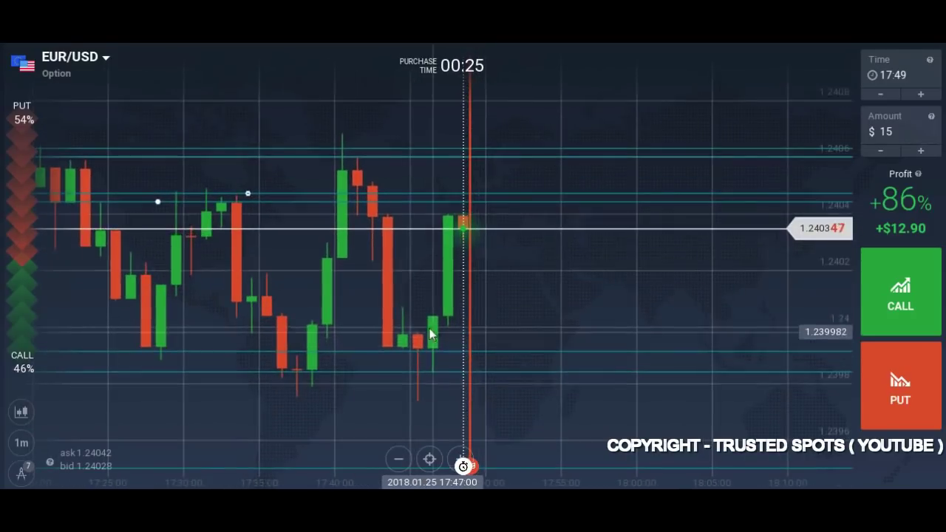
scroll(481, 238, "down", 2)
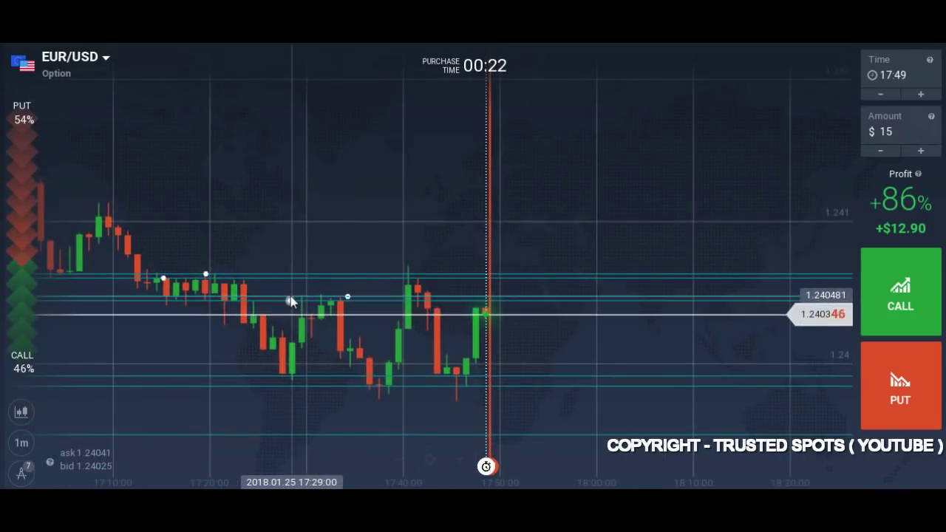
- Move the two middle horizontal levels just above 1.2404 up near 1.242, clear of the recent candles
left_click_drag(526, 101, 525, 94)
left_click_drag(613, 88, 621, 94)
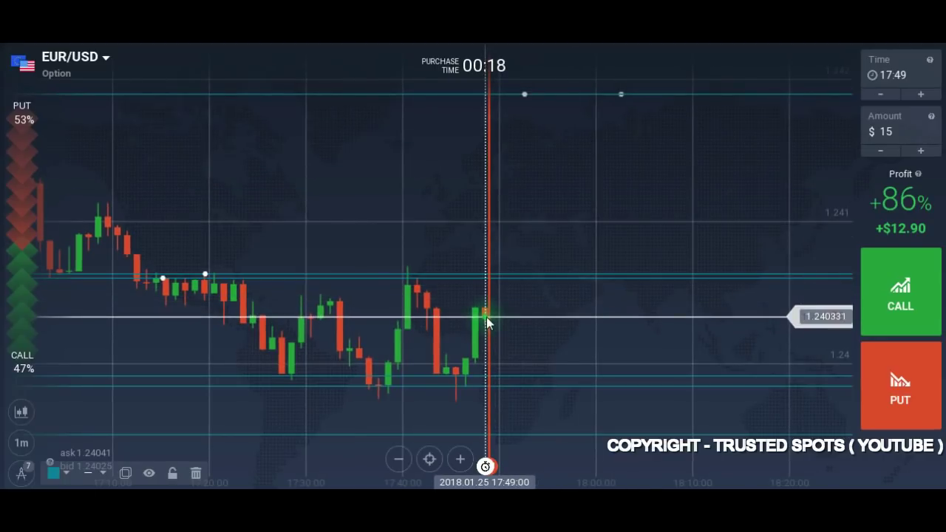
scroll(486, 317, "up", 1)
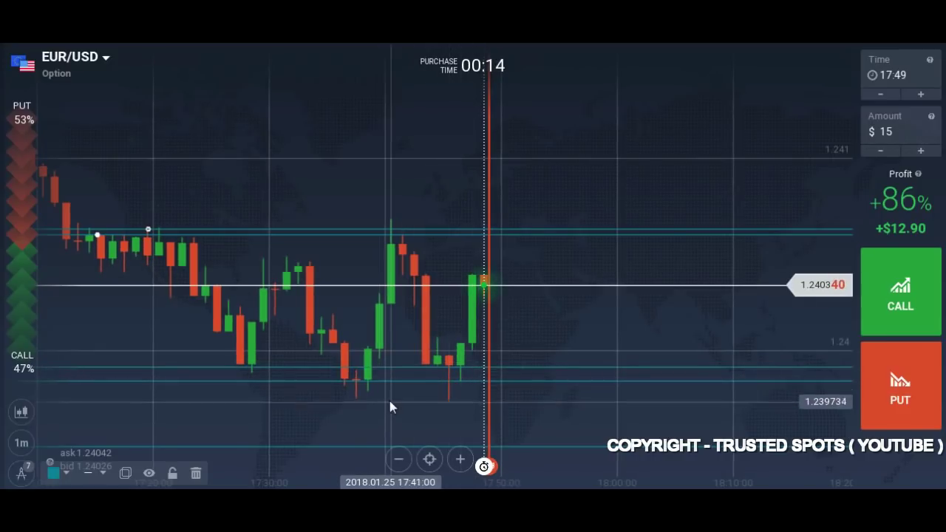
- Reposition one of the moved horizontal levels at the lows of the recent candle wicks, at about 1.2398
scroll(550, 244, "down", 4)
left_click(537, 154)
scroll(517, 406, "up", 6)
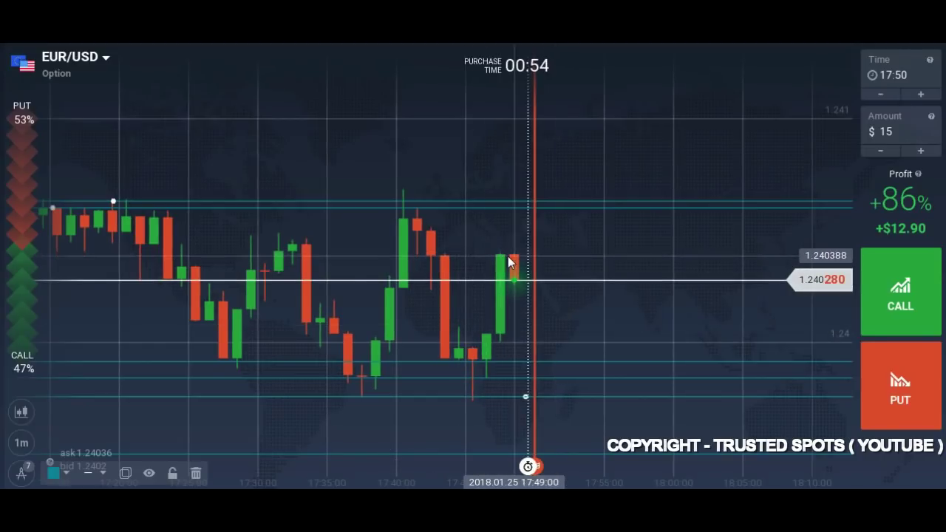
scroll(526, 350, "down", 2)
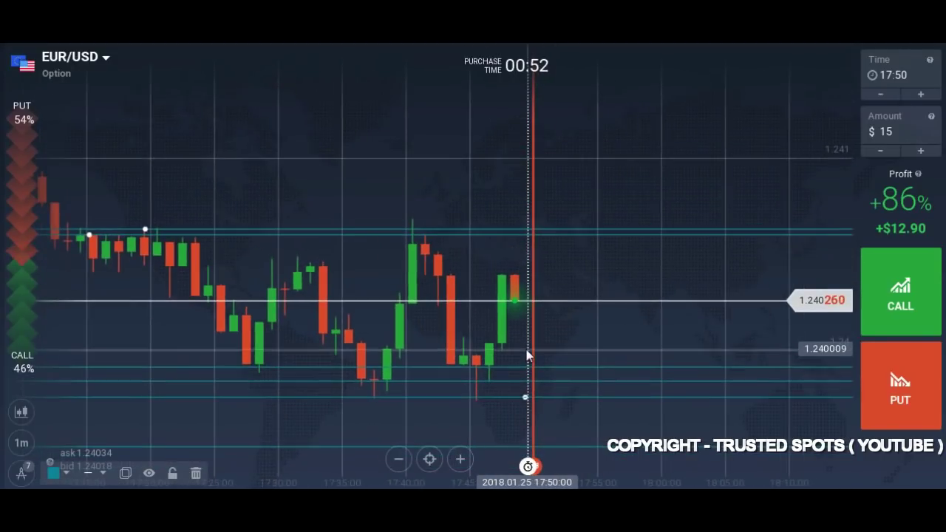
- Move the horizontal level near 1.242 down to the latest candles at about 1.2402, comparing it with the earlier reversals
scroll(554, 191, "down", 2)
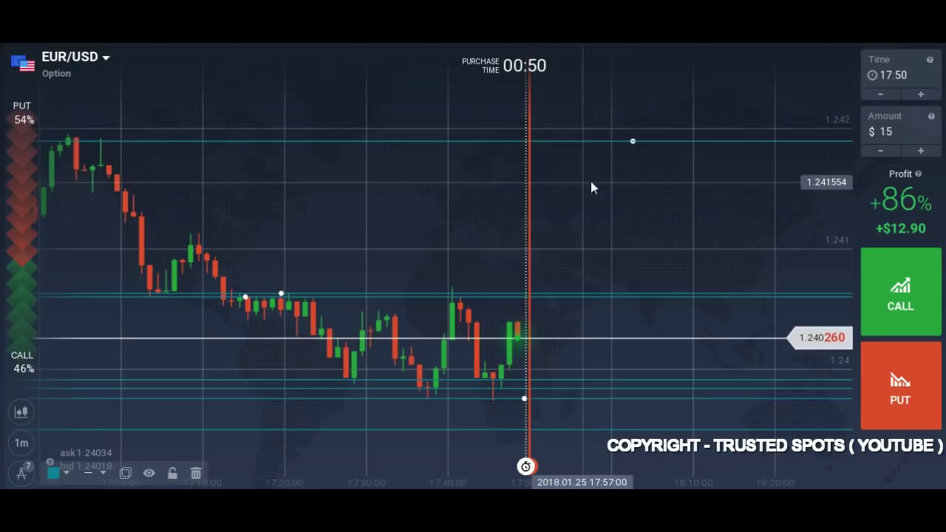
scroll(490, 352, "up", 3)
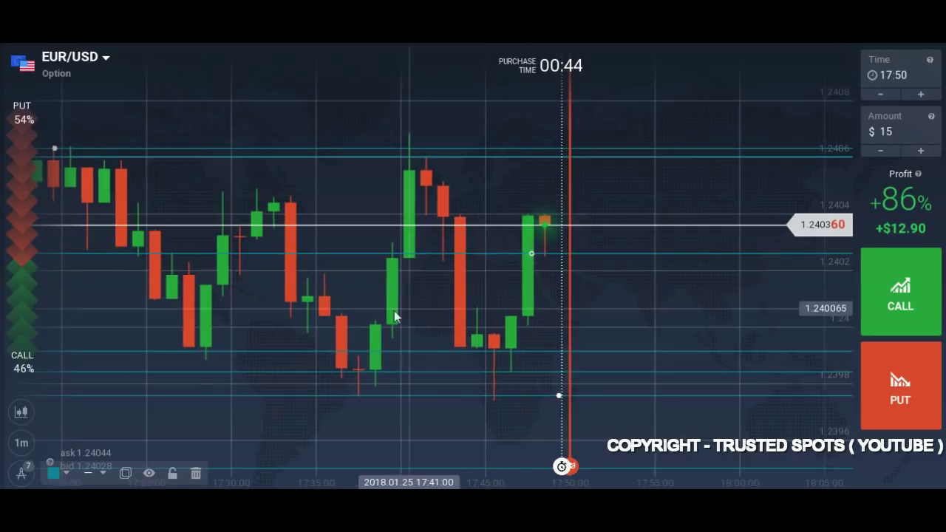
scroll(553, 310, "down", 3)
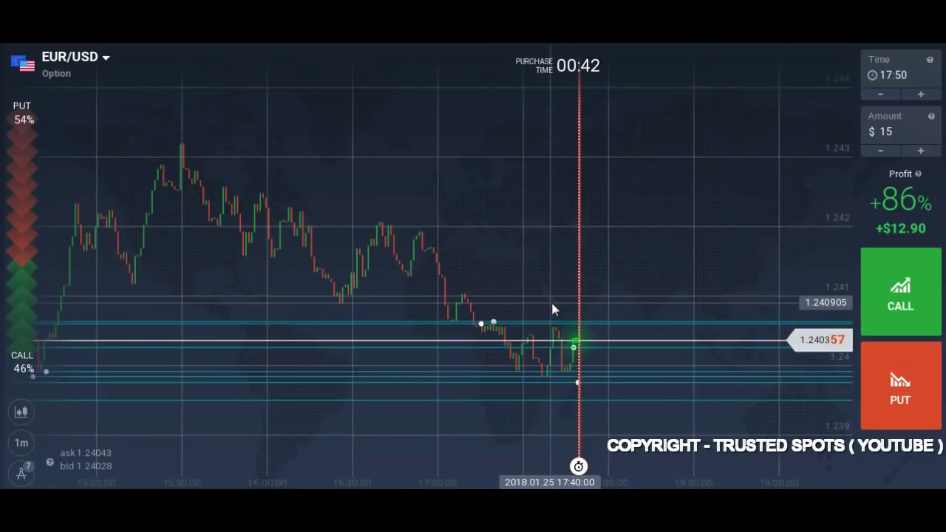
scroll(551, 303, "up", 3)
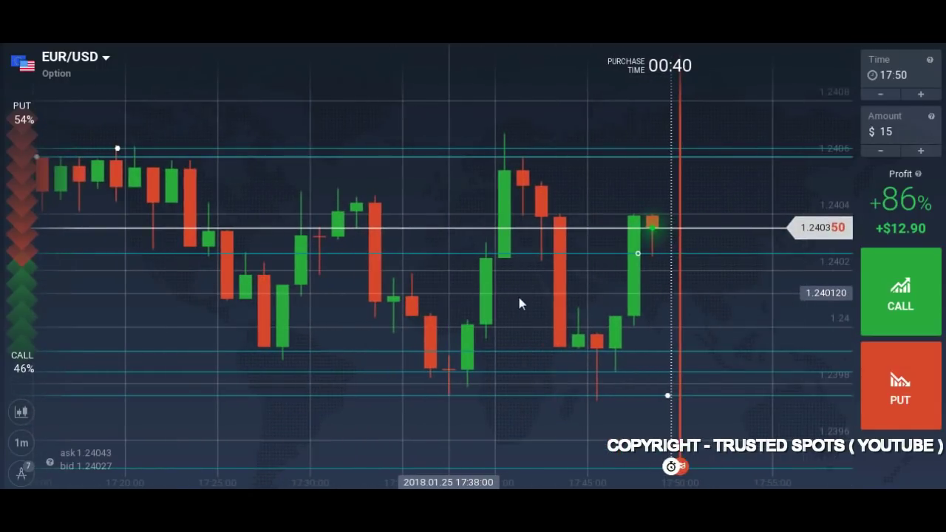
left_click(636, 254)
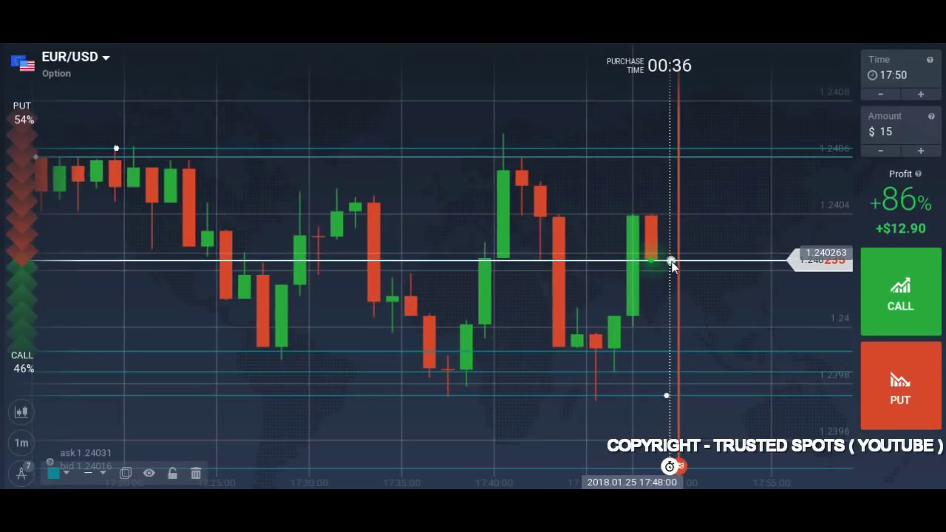
scroll(690, 332, "up", 5)
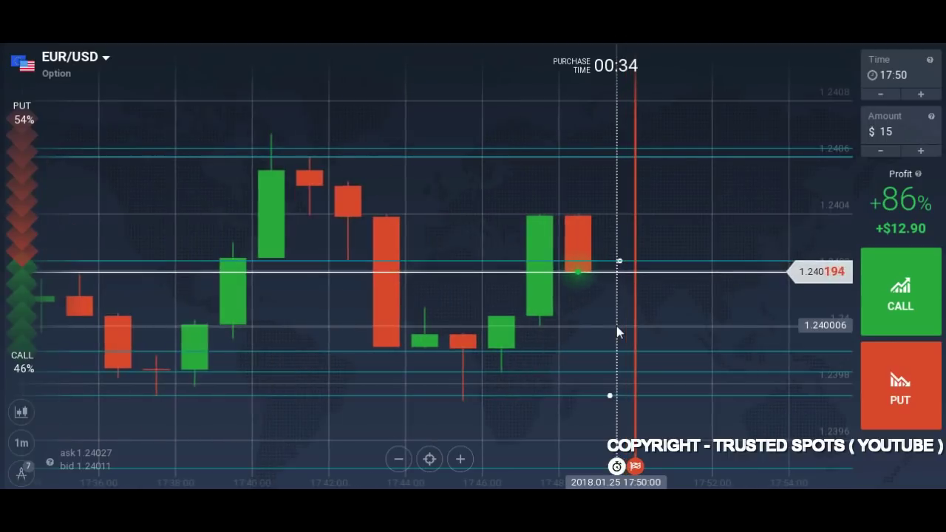
scroll(616, 326, "down", 2)
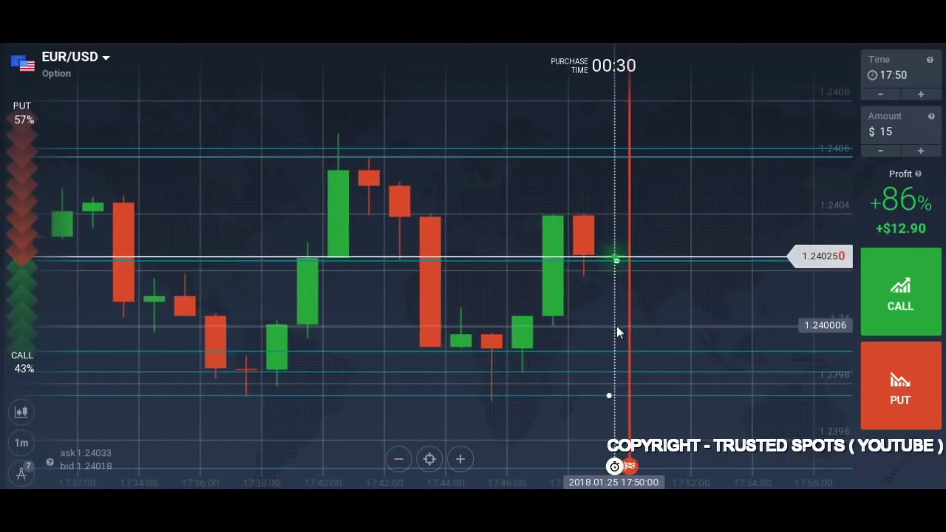
- Move that horizontal level up to the swing high of about 17:09, at about 1.2411
scroll(616, 326, "down", 3)
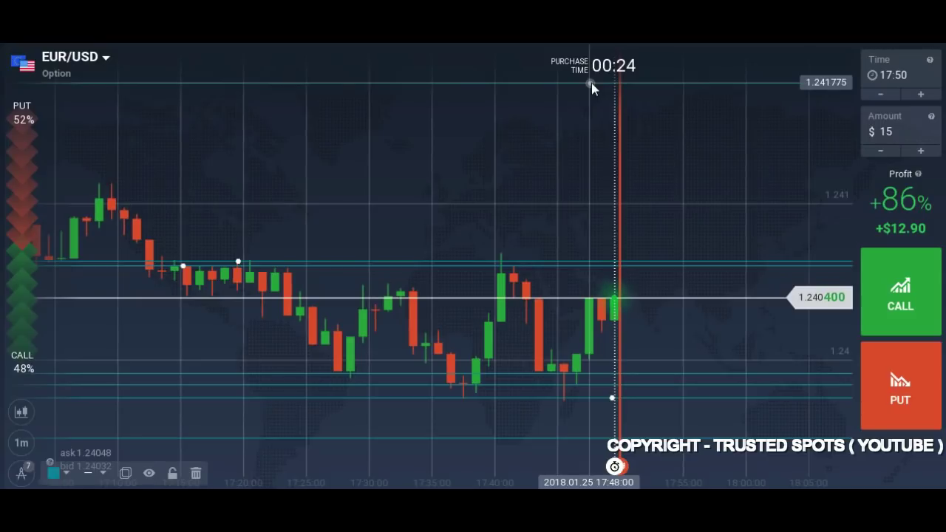
scroll(585, 366, "up", 3)
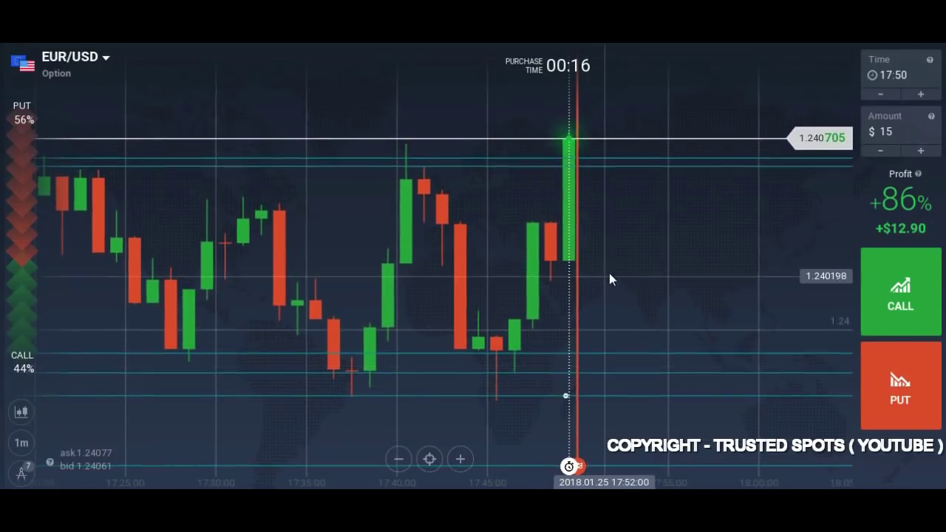
scroll(608, 273, "down", 3)
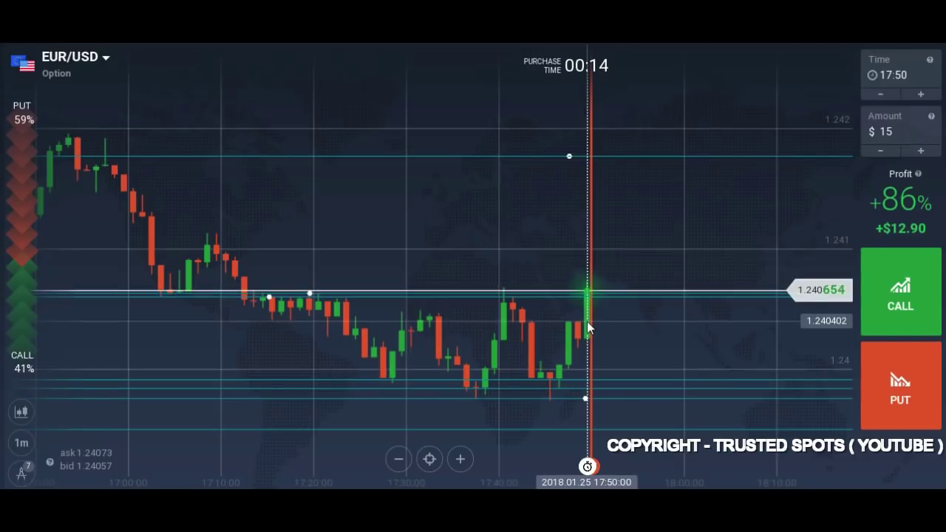
left_click_drag(568, 156, 241, 199)
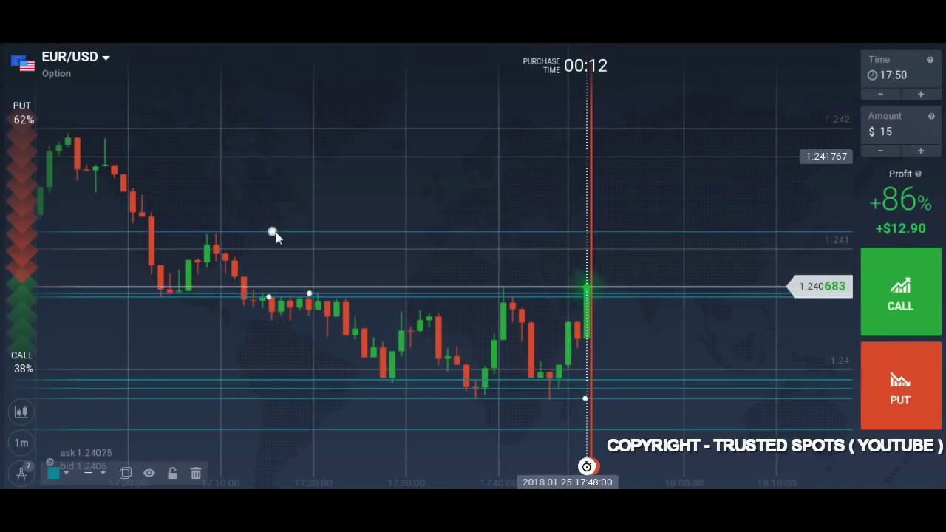
scroll(235, 284, "up", 3)
scroll(237, 283, "down", 4)
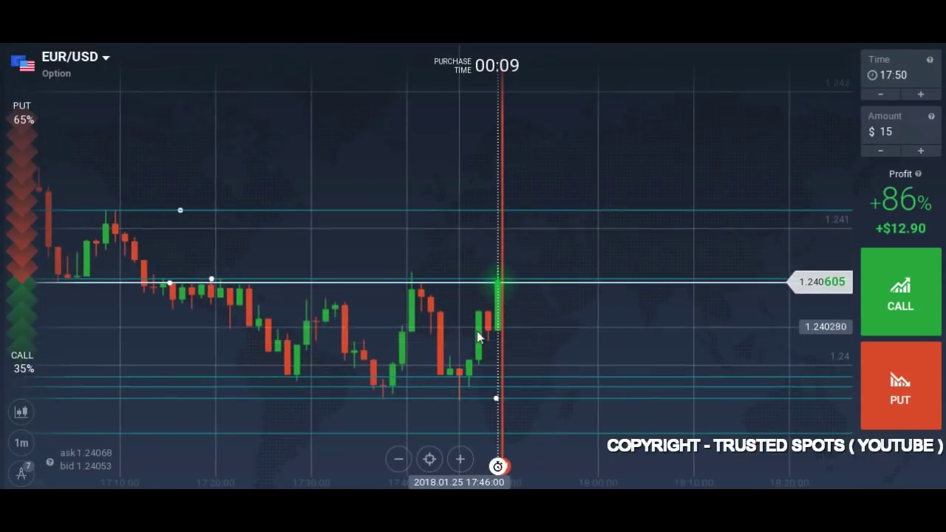
- Examine the latest one-minute candles against the two levels near 1.2406 and the level above at about 1.2411
scroll(509, 337, "up", 3)
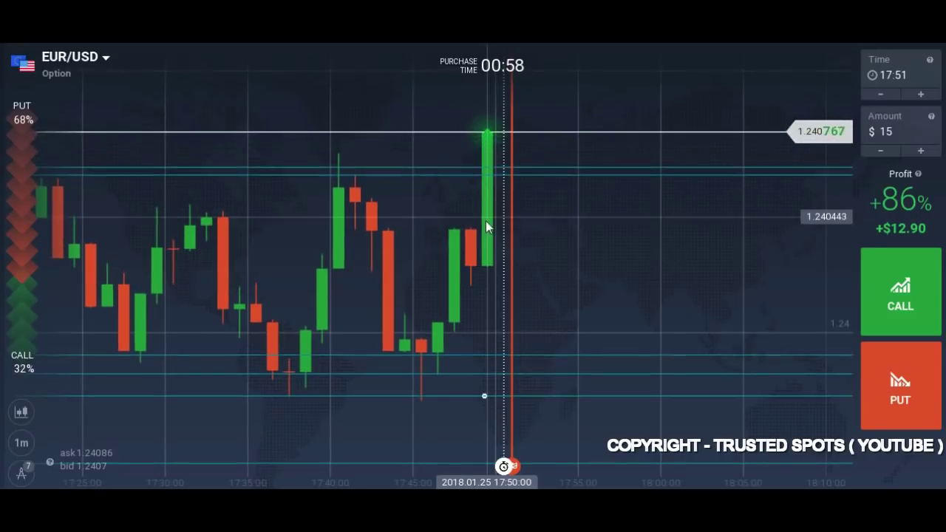
scroll(576, 244, "down", 5)
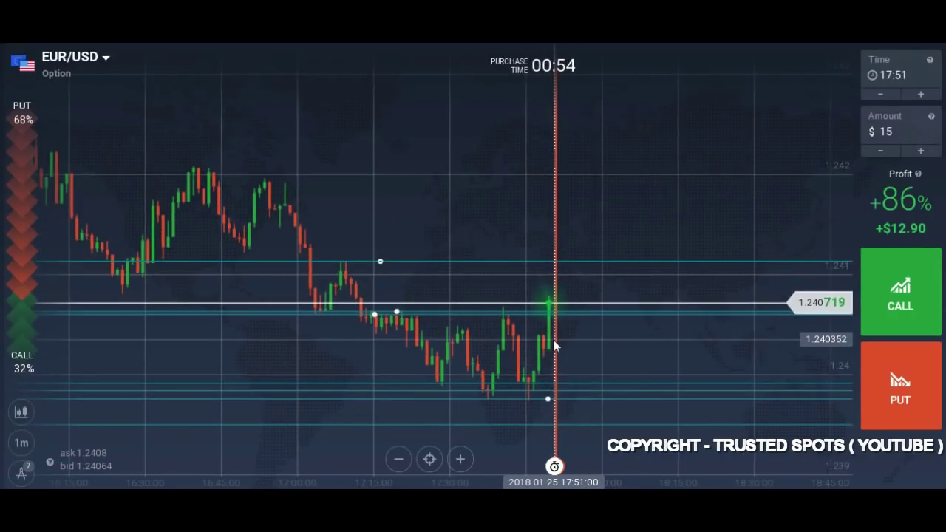
scroll(557, 341, "up", 4)
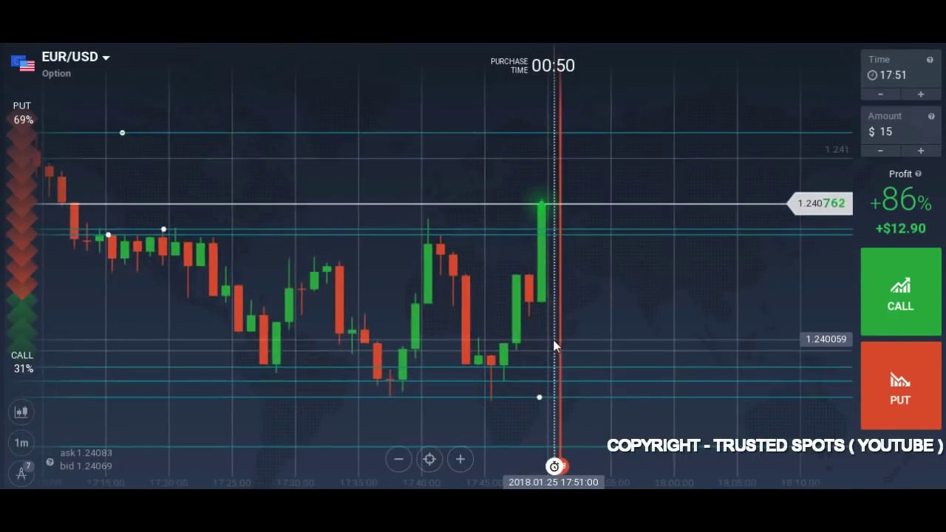
scroll(555, 346, "up", 2)
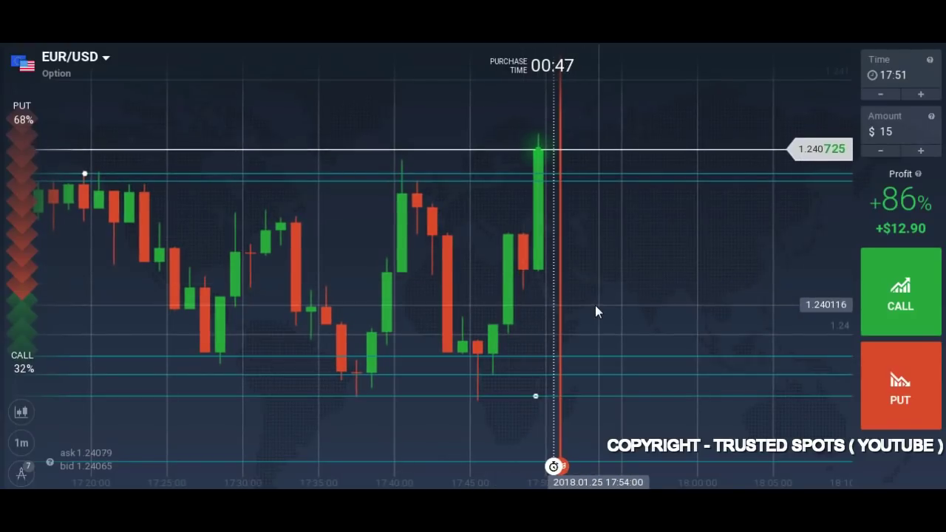
scroll(595, 305, "down", 2)
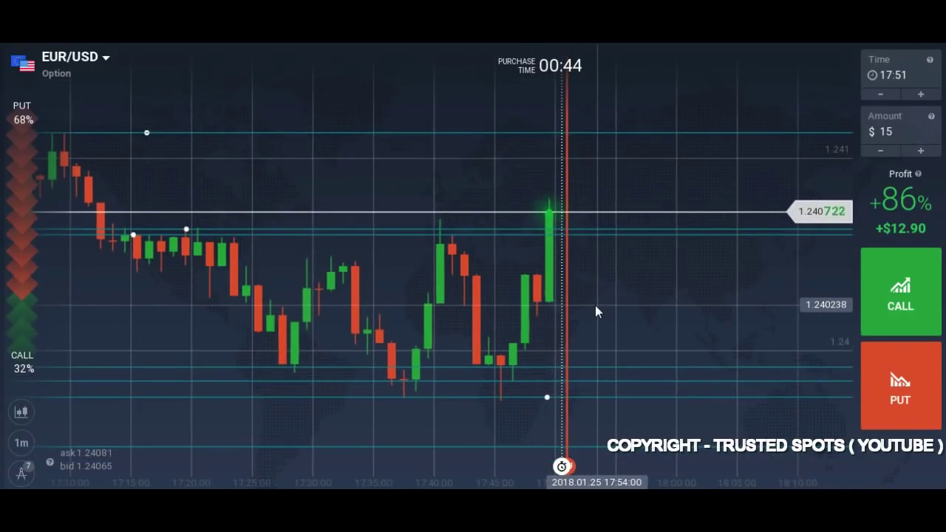
scroll(603, 303, "down", 3)
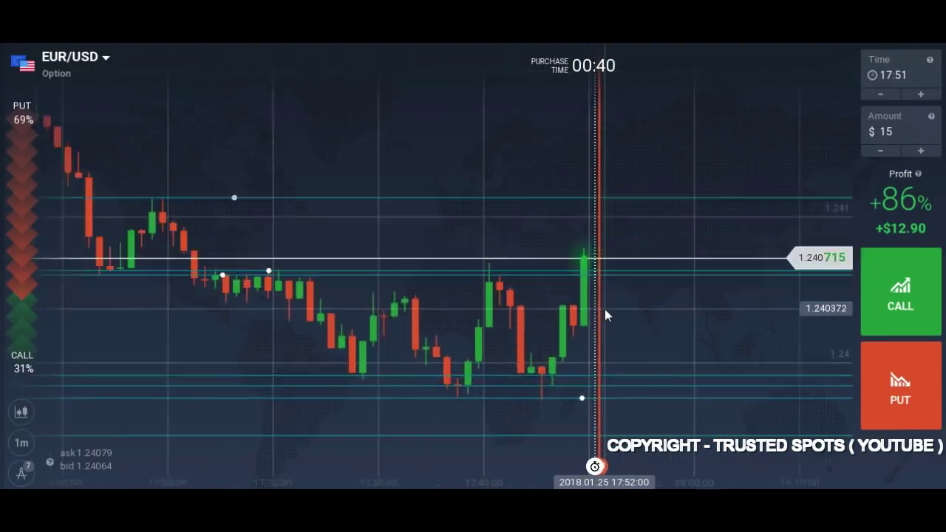
scroll(604, 309, "up", 5)
scroll(528, 313, "down", 5)
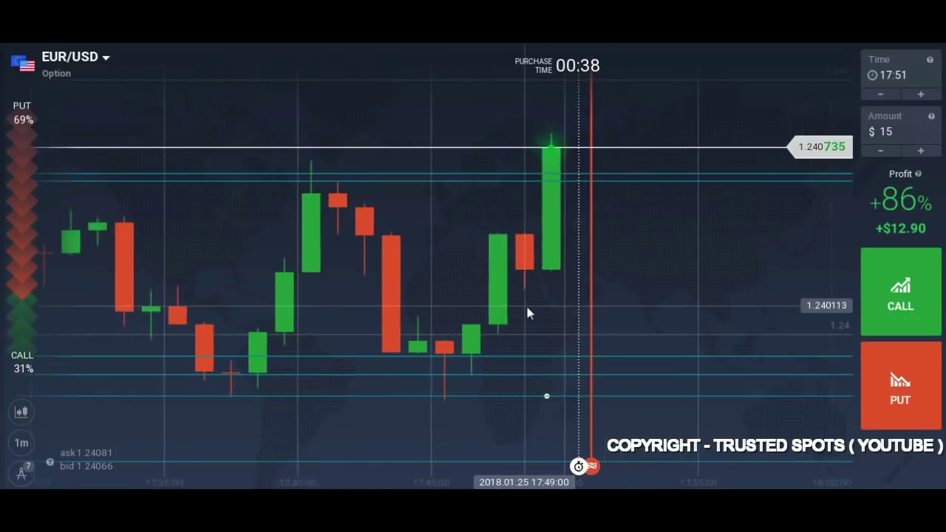
- Adjust the upper of the two levels near 1.2406 to about 1.24065, just below the 17:40 candle's wick high
left_click(167, 227)
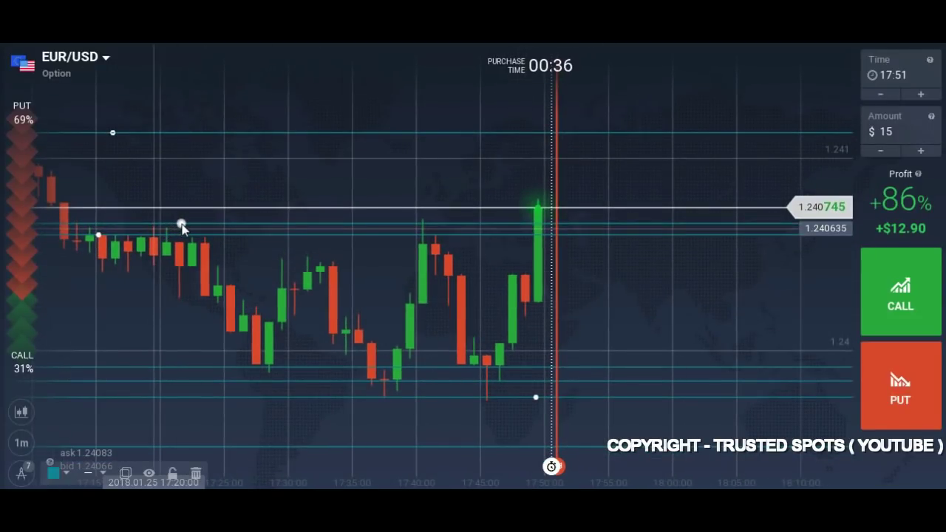
left_click_drag(327, 334, 443, 343)
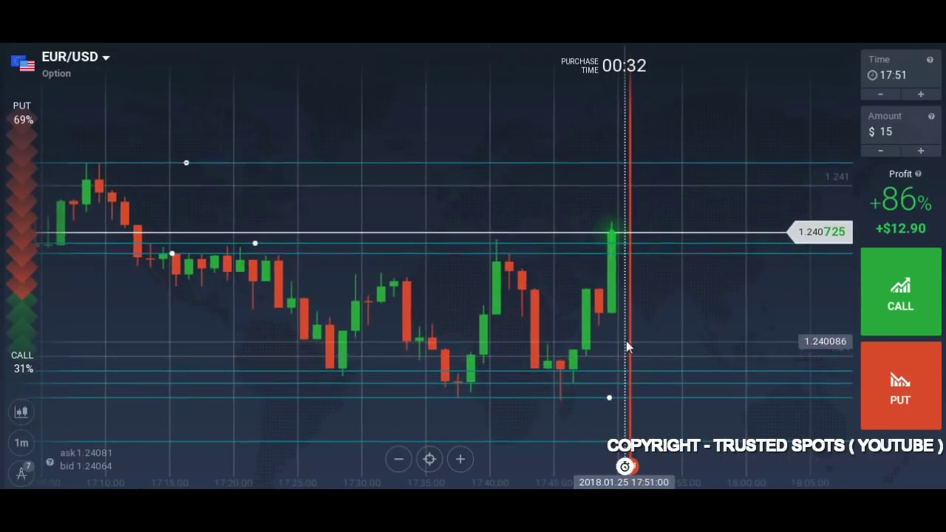
scroll(628, 339, "up", 3)
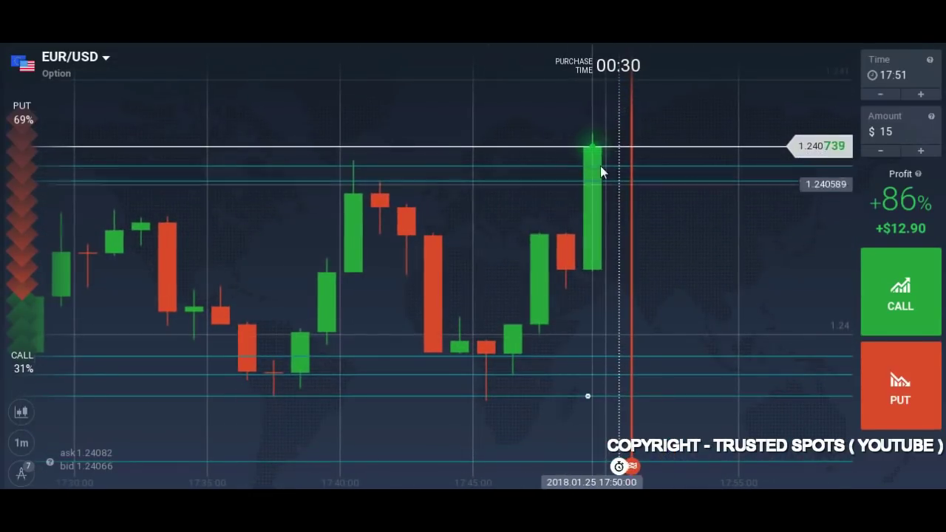
scroll(589, 243, "down", 3)
scroll(332, 252, "up", 2)
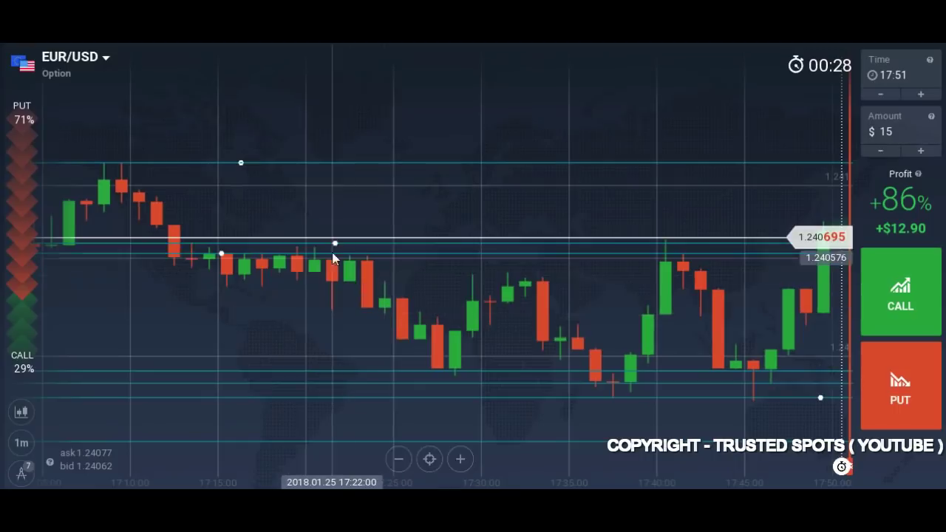
left_click_drag(334, 243, 367, 249)
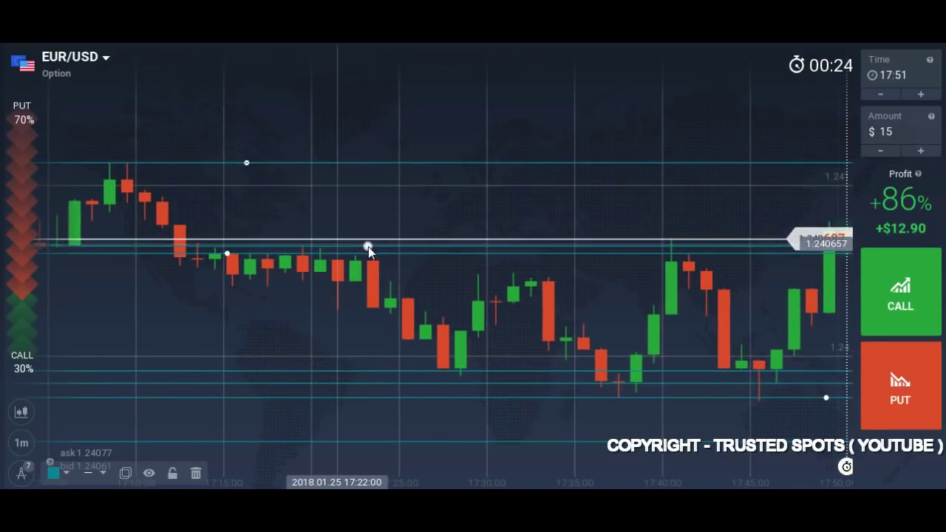
- Examine how the newest candle behaves around the two levels near 1.2406, comparing it with the earlier touches between 17:15 and 17:40
left_click_drag(532, 350, 401, 333)
scroll(476, 296, "up", 5)
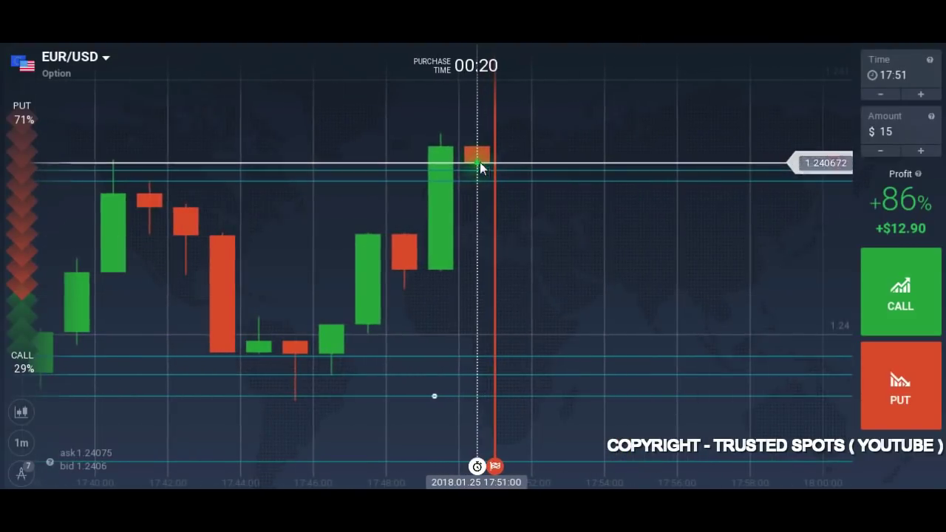
scroll(503, 270, "down", 5)
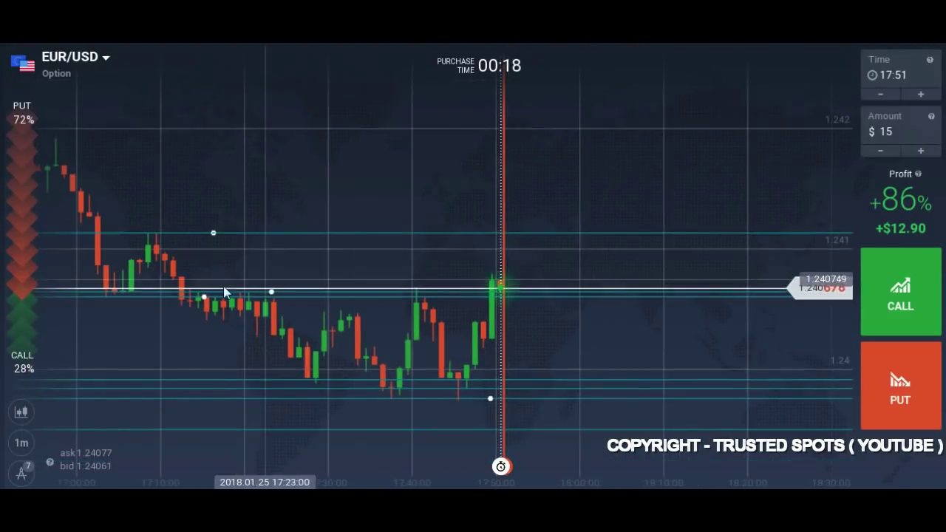
scroll(454, 326, "up", 5)
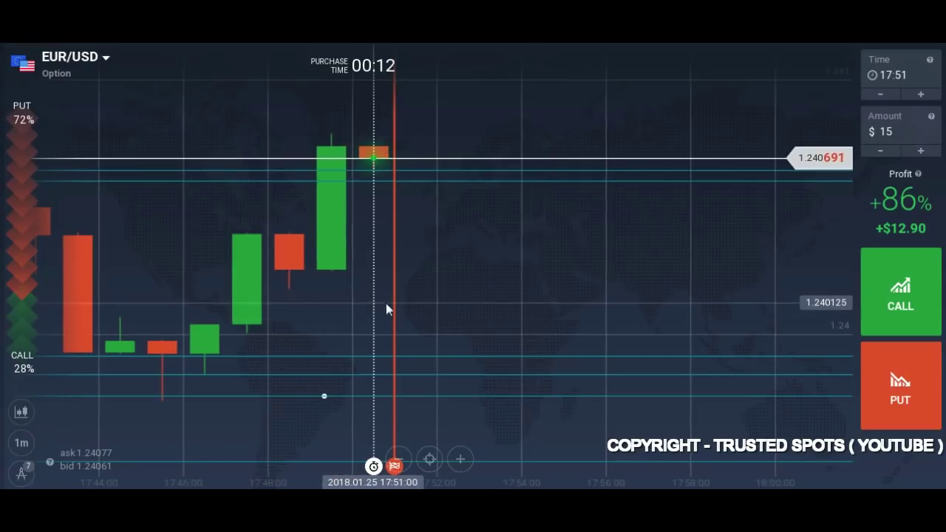
left_click_drag(387, 309, 479, 308)
scroll(478, 303, "down", 3)
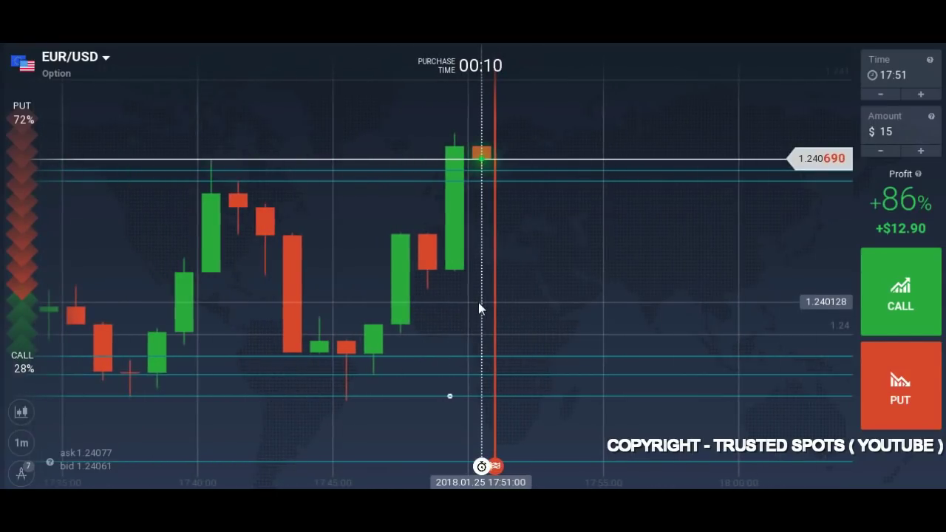
scroll(494, 310, "down", 5)
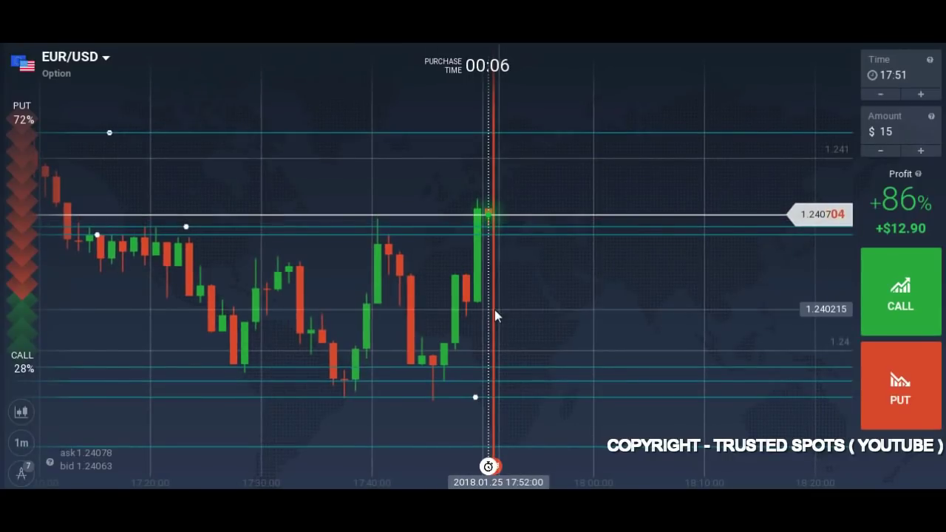
scroll(495, 314, "down", 2)
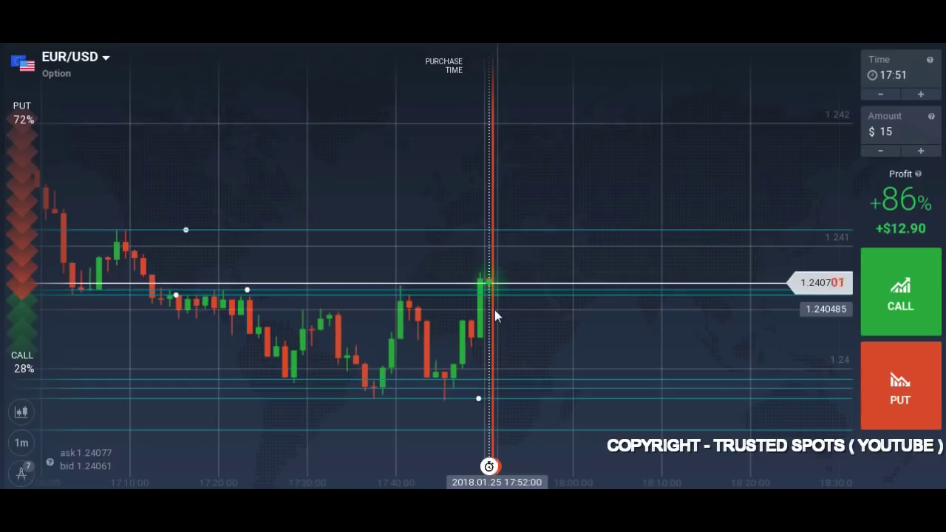
scroll(495, 310, "up", 1)
- Check the recent price action on 5-second candles and return the chart to the 1-minute interval
left_click(32, 443)
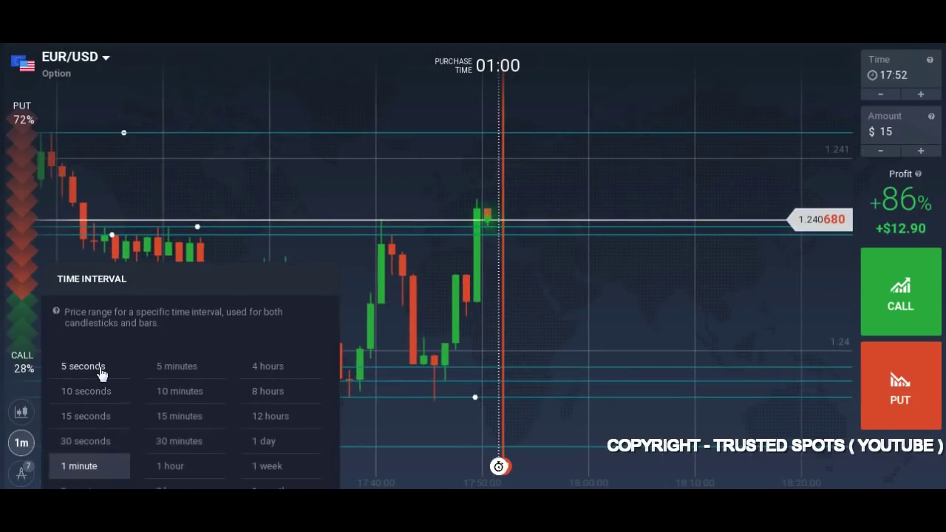
left_click(102, 373)
scroll(369, 333, "up", 2)
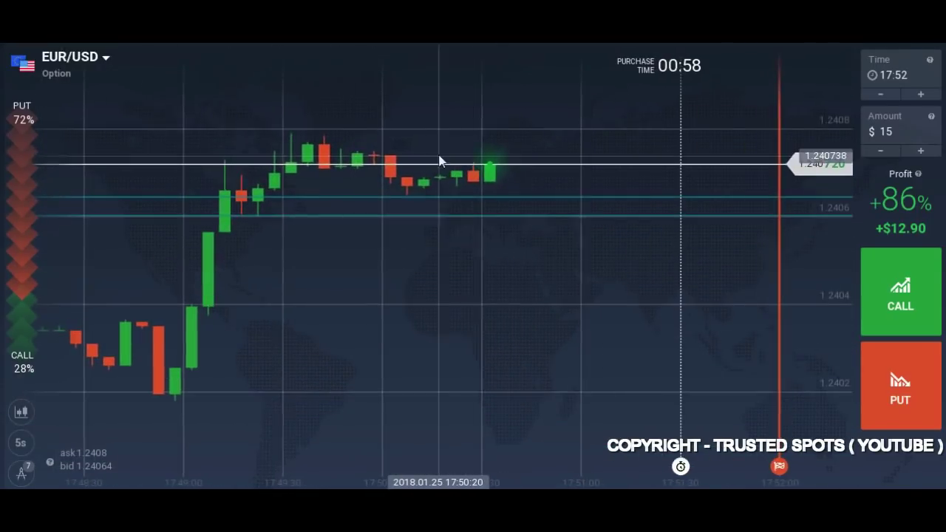
scroll(451, 303, "down", 2)
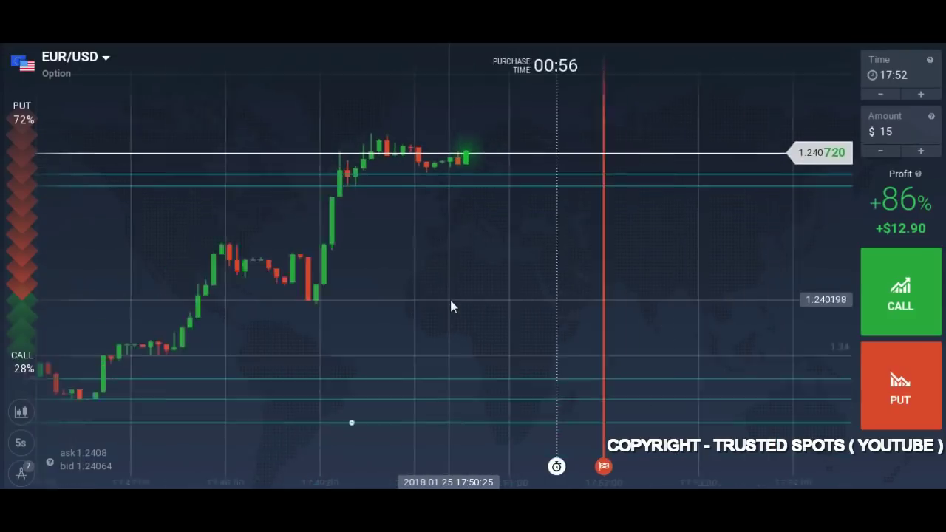
left_click(21, 443)
left_click(71, 471)
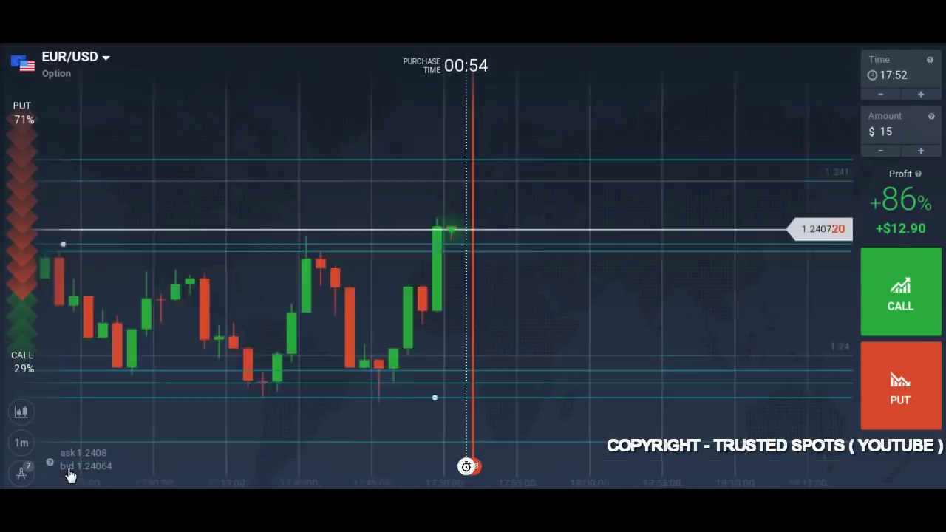
scroll(376, 414, "down", 2)
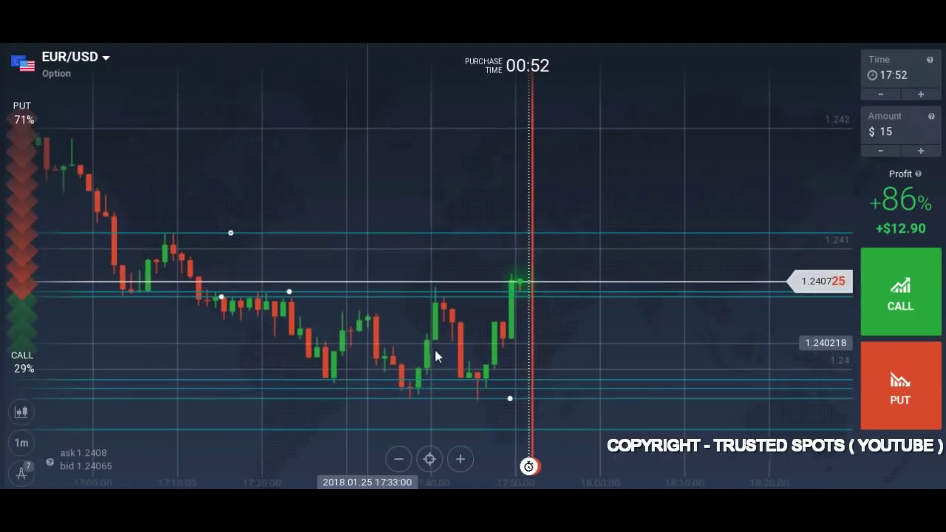
- Examine the rising candles after 17:50 against the levels near 1.2406 and 1.2411, comparing them with the highs around 17:10
scroll(446, 347, "down", 3)
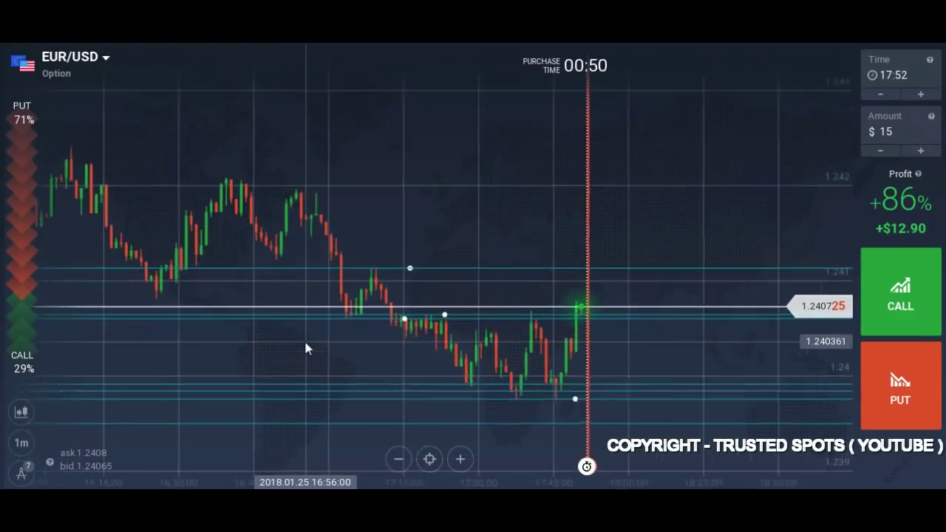
scroll(306, 343, "up", 1)
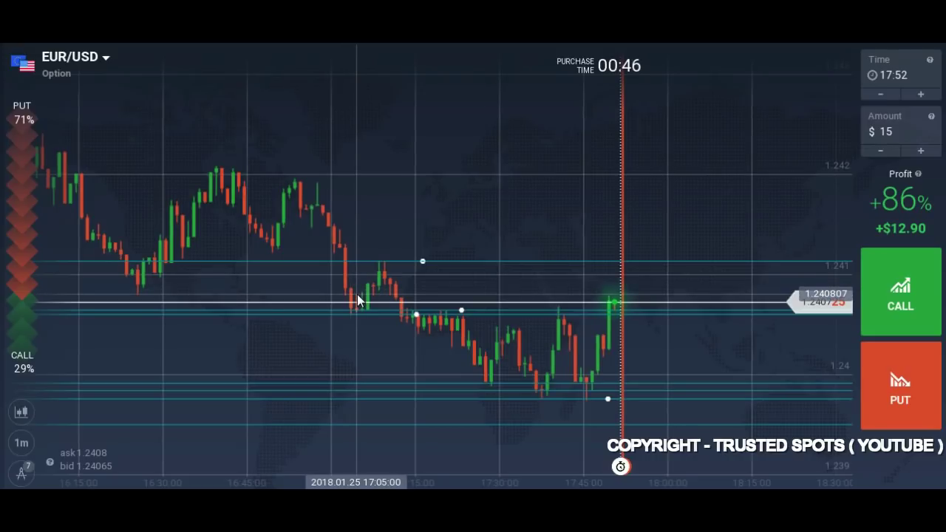
scroll(627, 341, "up", 5)
left_click_drag(626, 340, 510, 331)
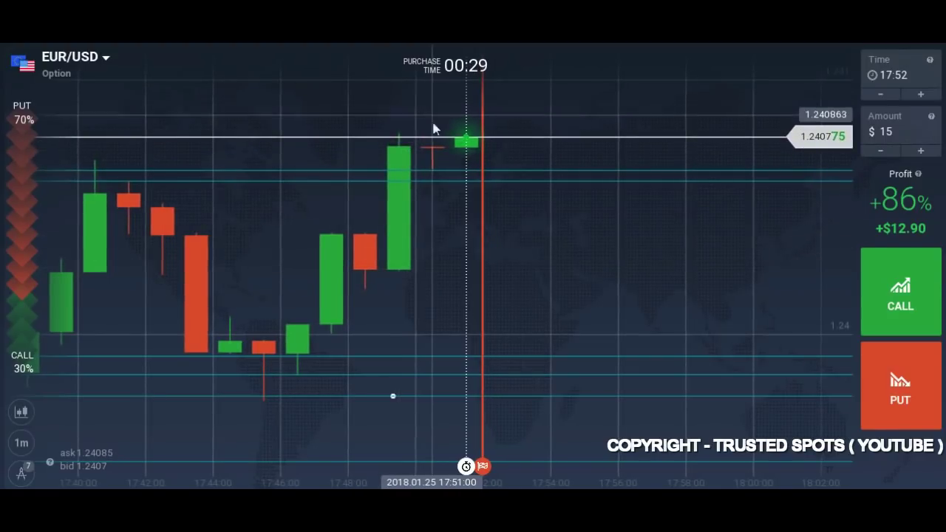
scroll(465, 244, "down", 2)
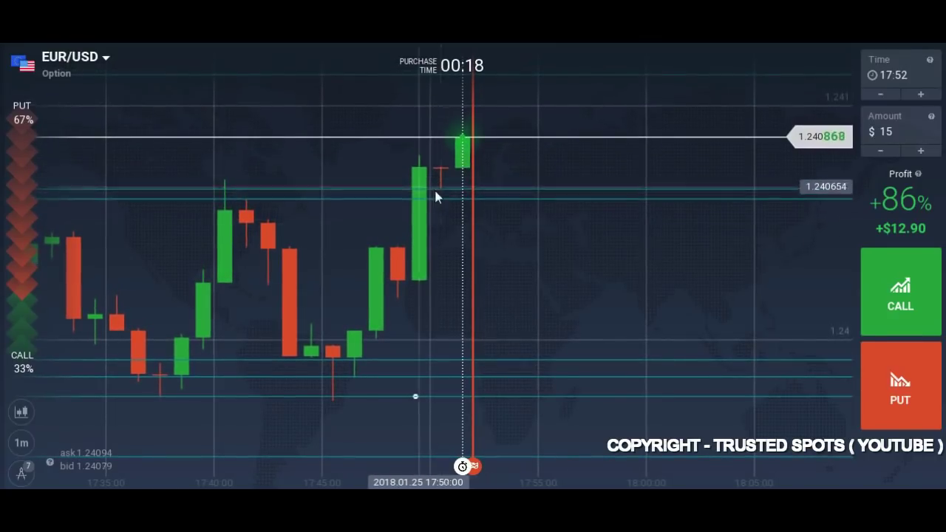
scroll(492, 293, "down", 5)
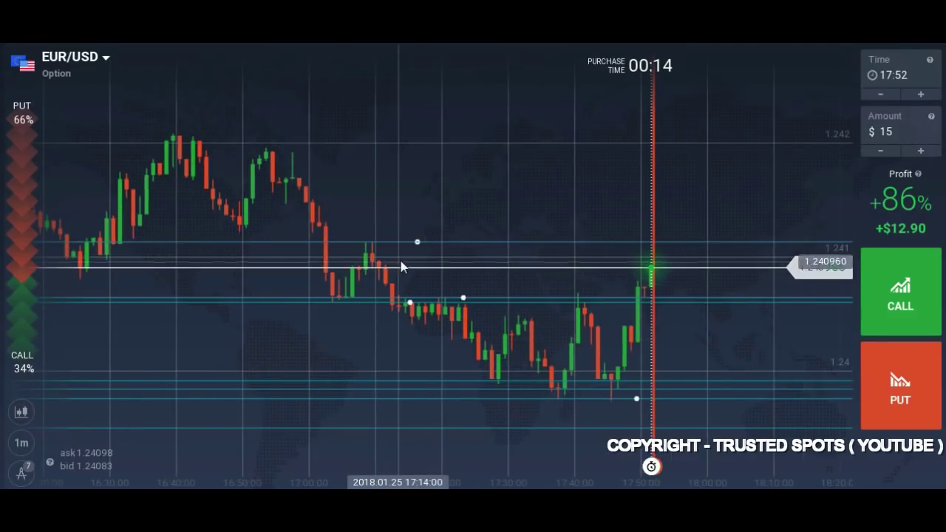
scroll(405, 308, "up", 5)
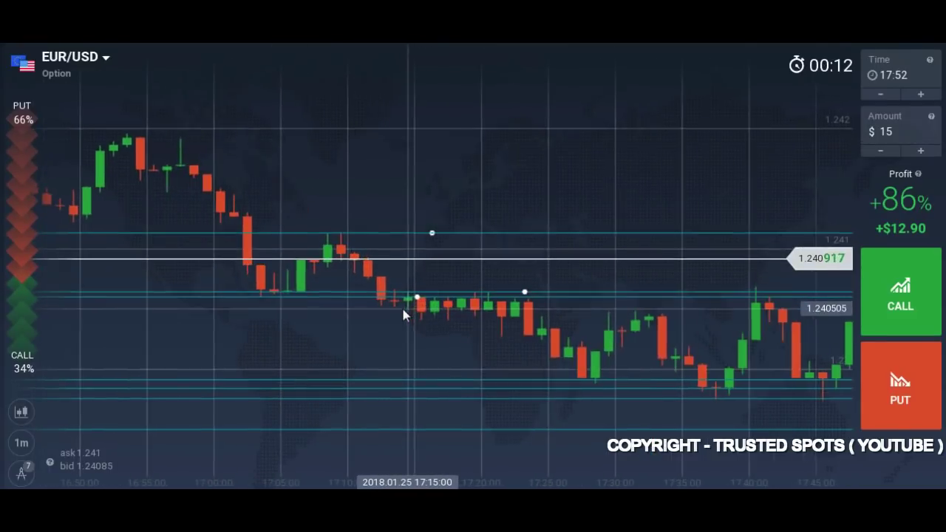
- Move the horizontal level near 1.2397 up to about 1.24104, just below the level at the 17:10 highs
scroll(412, 319, "down", 5)
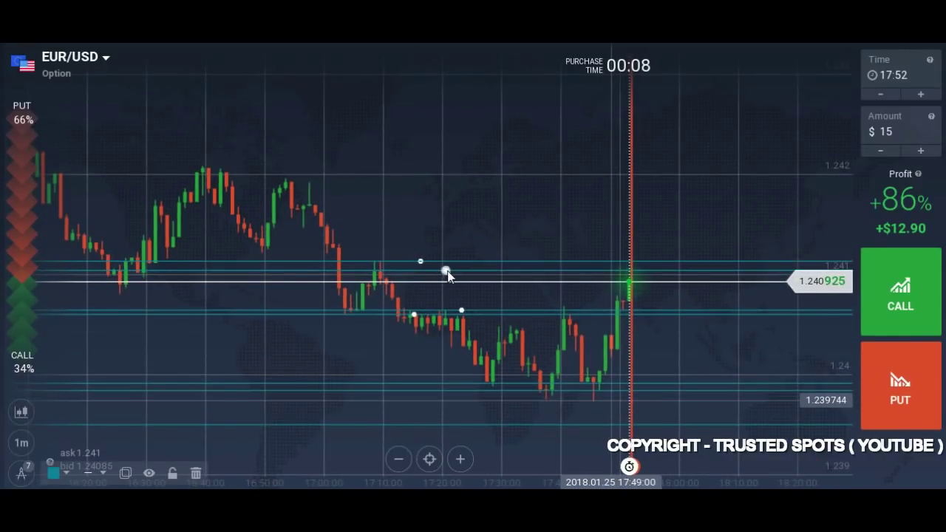
scroll(401, 305, "up", 3)
scroll(401, 299, "down", 3)
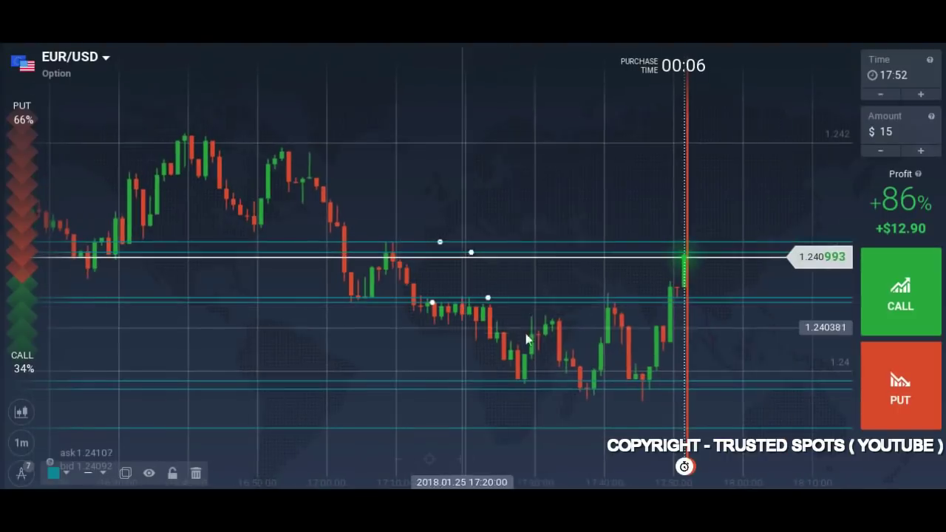
scroll(527, 339, "down", 3)
scroll(580, 334, "down", 2)
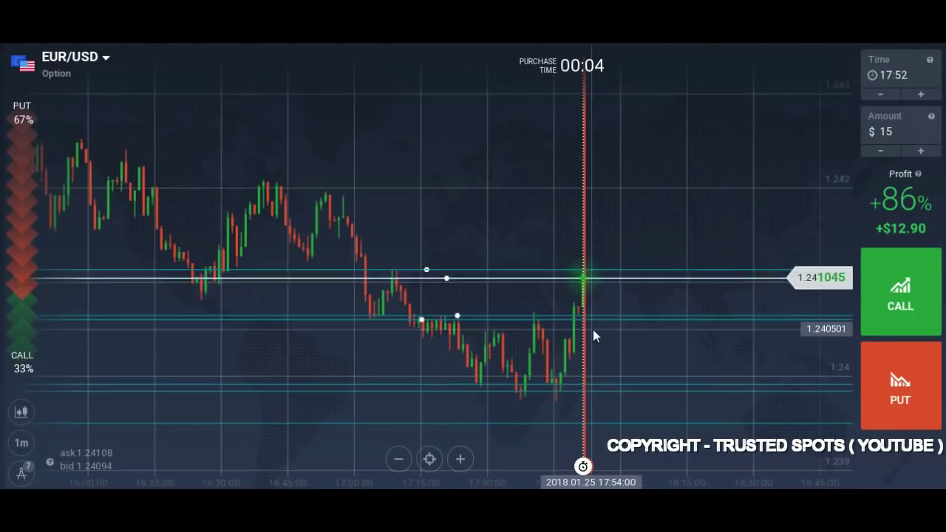
scroll(593, 336, "up", 3)
scroll(361, 371, "up", 2)
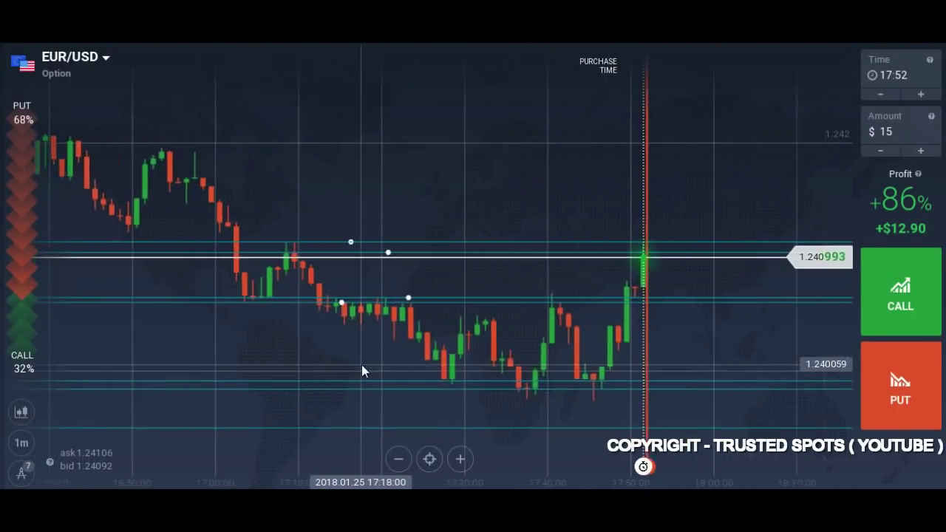
- Remove all lines from the chart and place a new horizontal level at about 1.24112 on the wick highs near 17:10
left_click(21, 473)
left_click(352, 383)
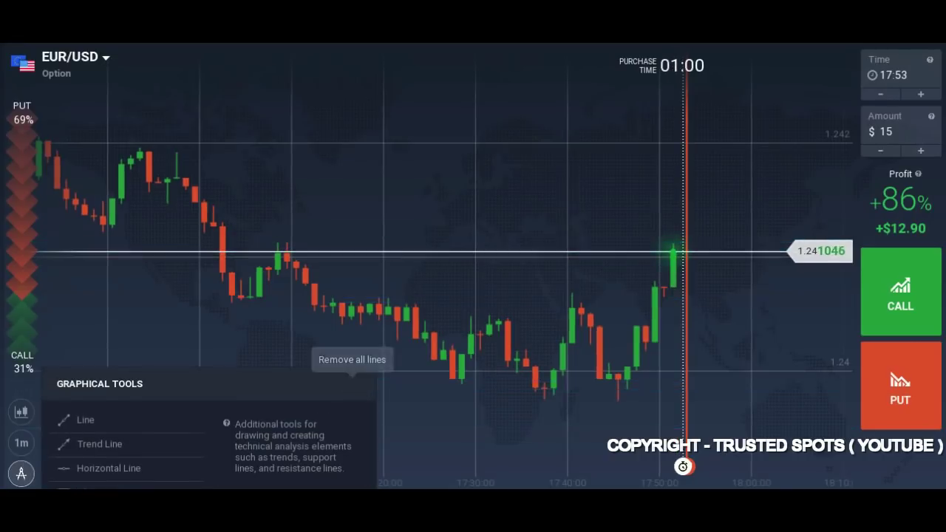
scroll(141, 404, "up", 4)
left_click(21, 473)
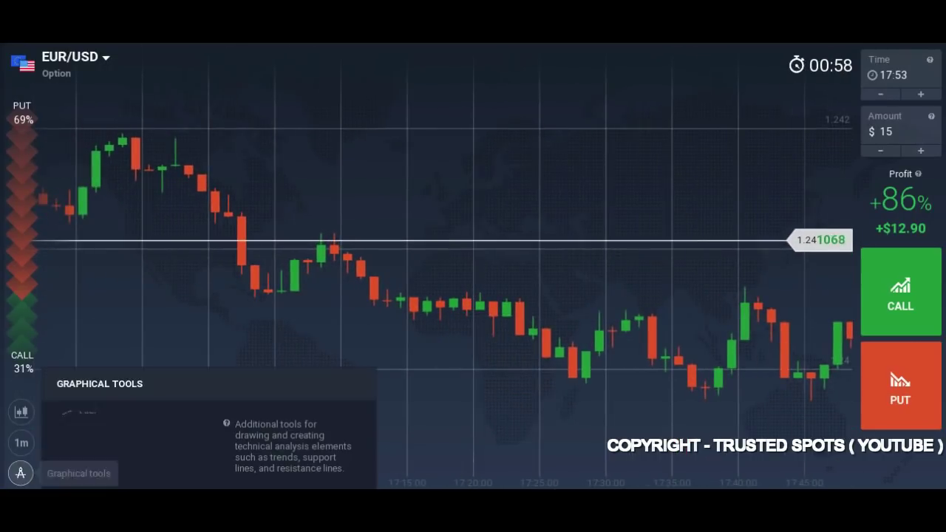
left_click(97, 466)
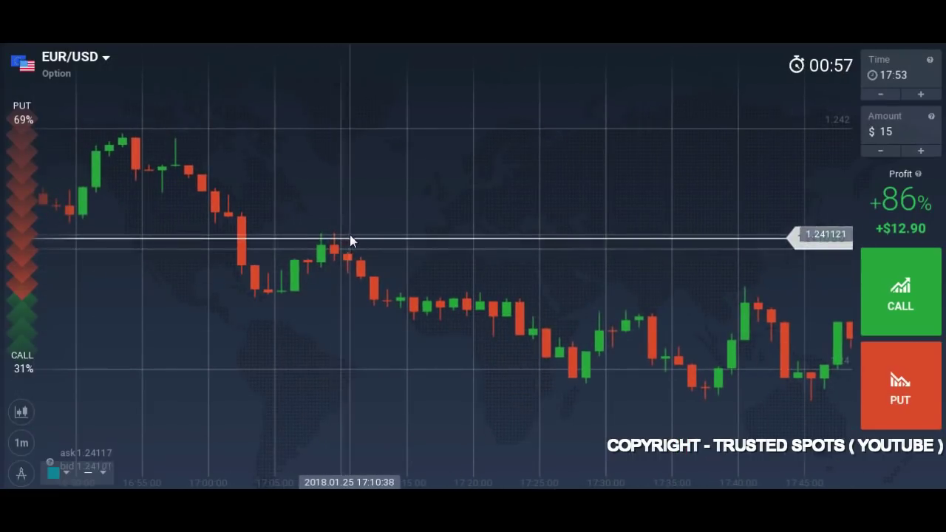
left_click(354, 233)
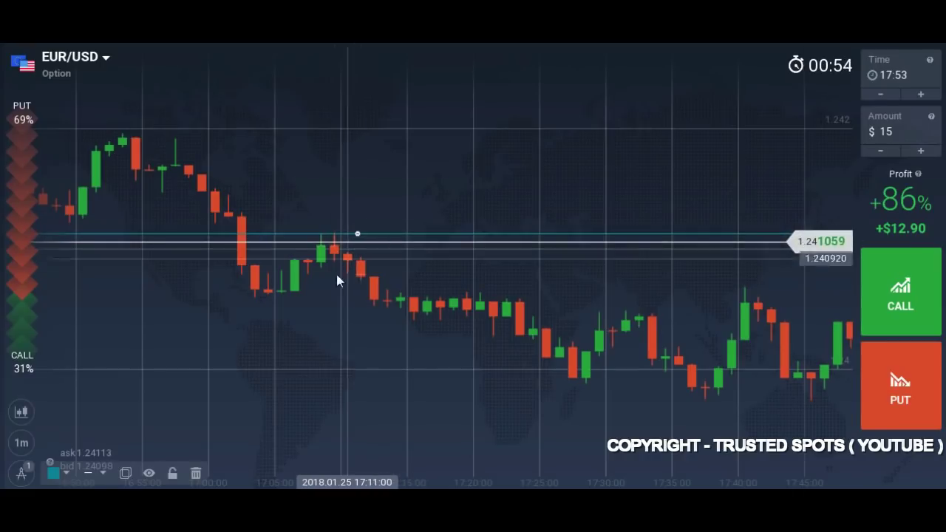
- Add a second horizontal level at about 1.24105, near the top of the candle bodies around 17:10
left_click(21, 473)
left_click(102, 469)
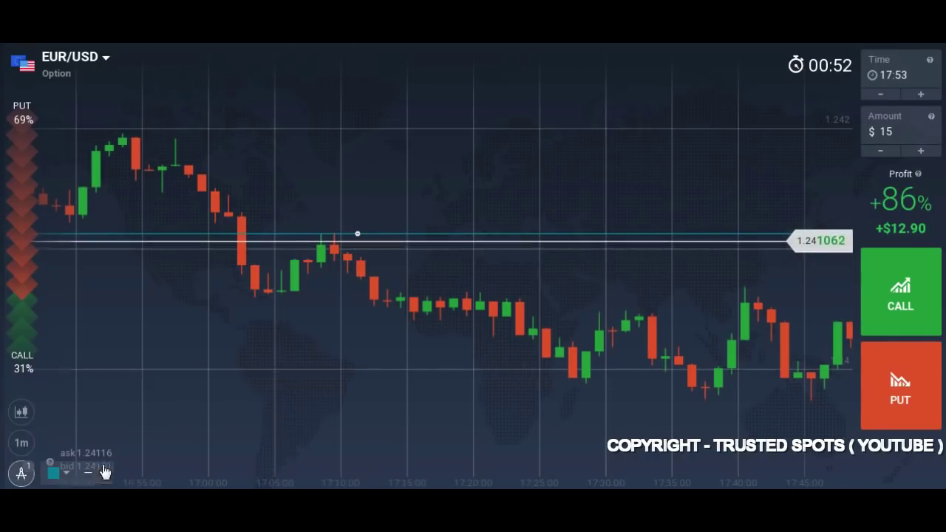
left_click(375, 243)
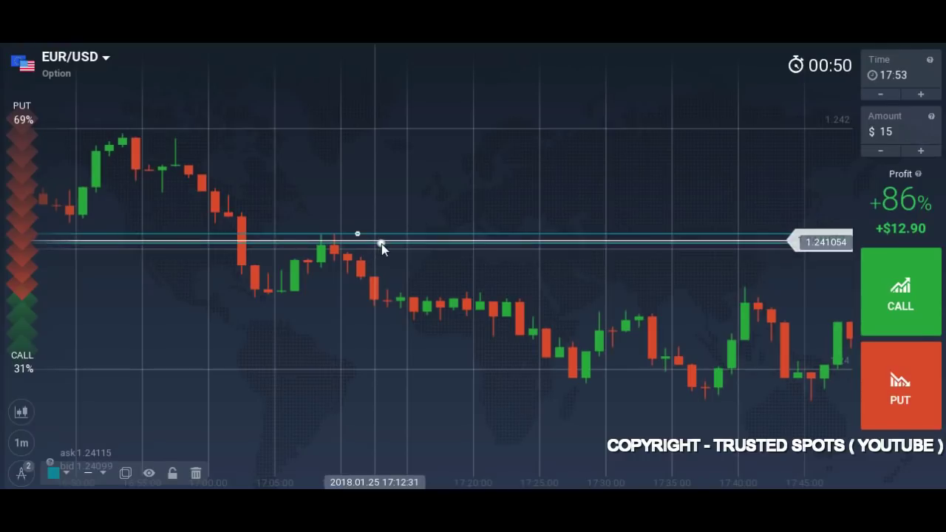
- Add a horizontal level at about 1.24127, along the pullback low near 16:50
scroll(377, 296, "down", 3)
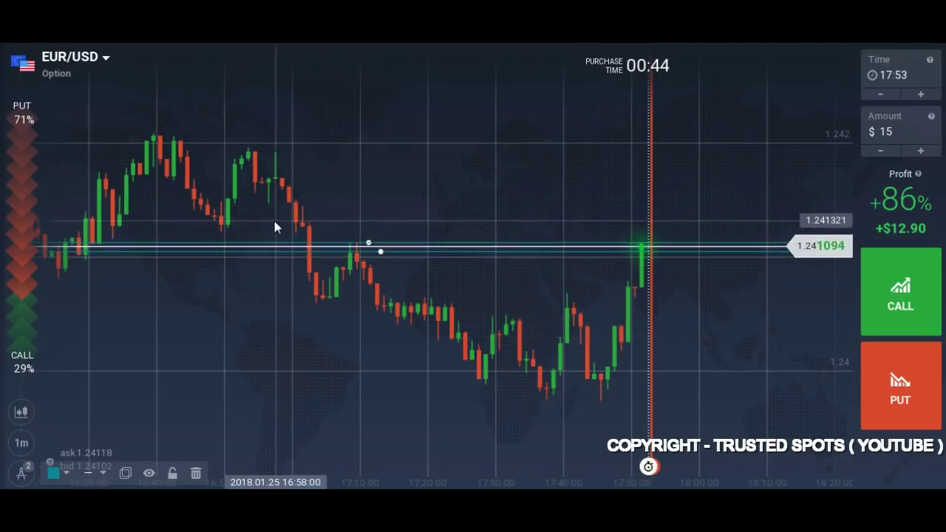
left_click(22, 473)
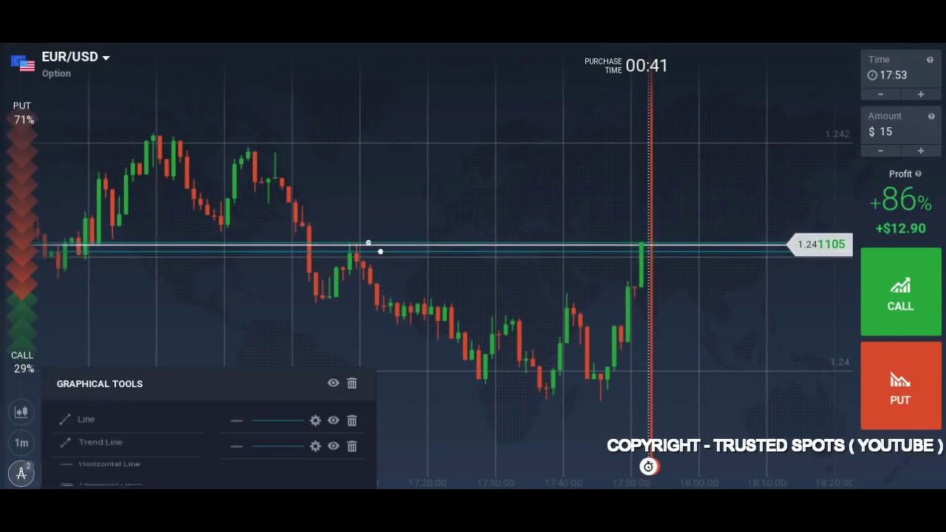
left_click(264, 227)
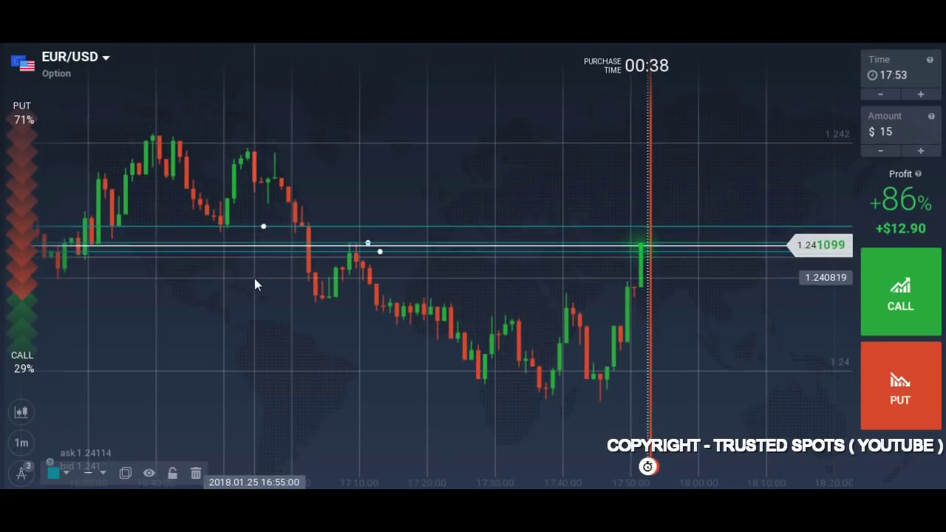
- Examine how the 17:52 and 17:53 candles react to the three levels between 1.24105 and 1.24127, in close-up and against earlier price action
scroll(529, 311, "up", 5)
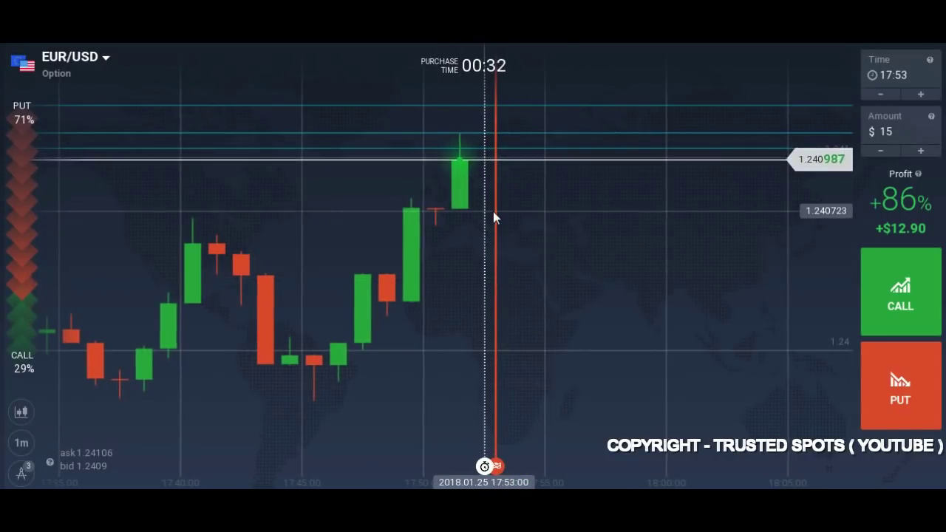
scroll(493, 212, "down", 5)
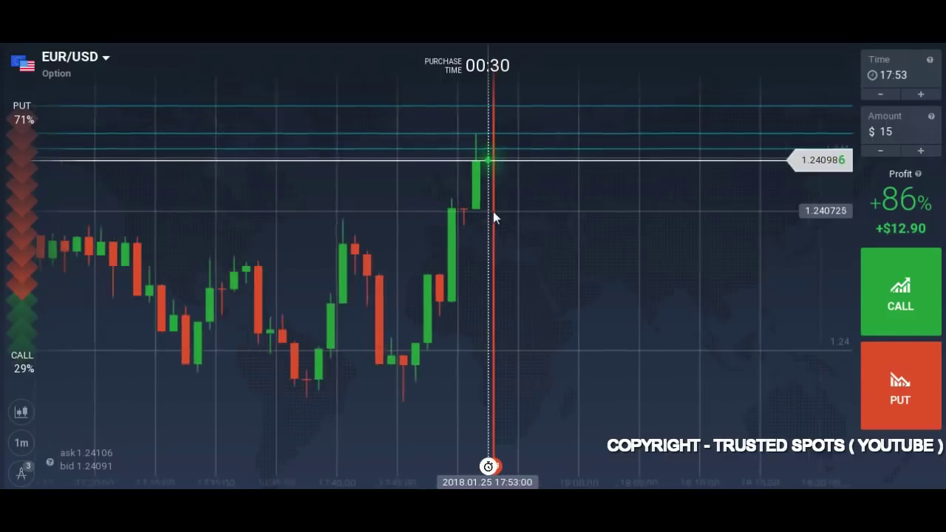
scroll(493, 211, "down", 1)
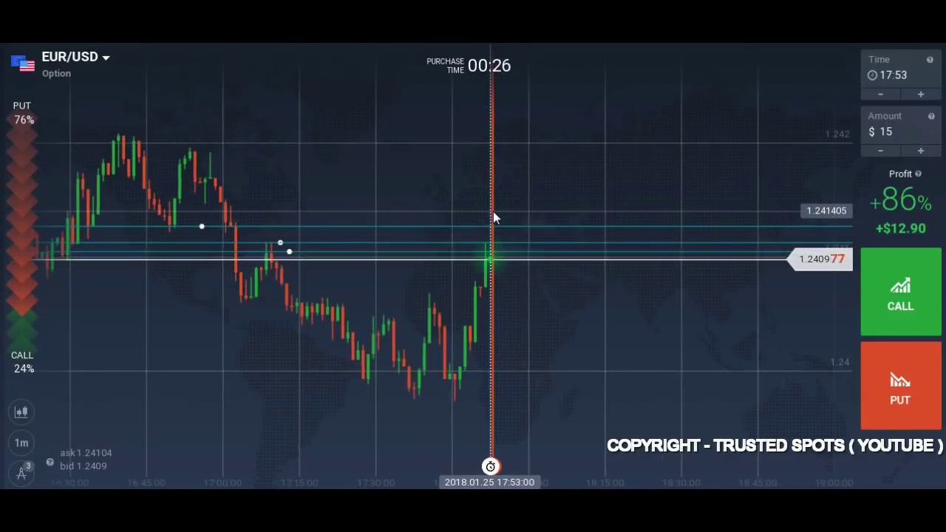
scroll(493, 213, "up", 4)
scroll(493, 211, "up", 2)
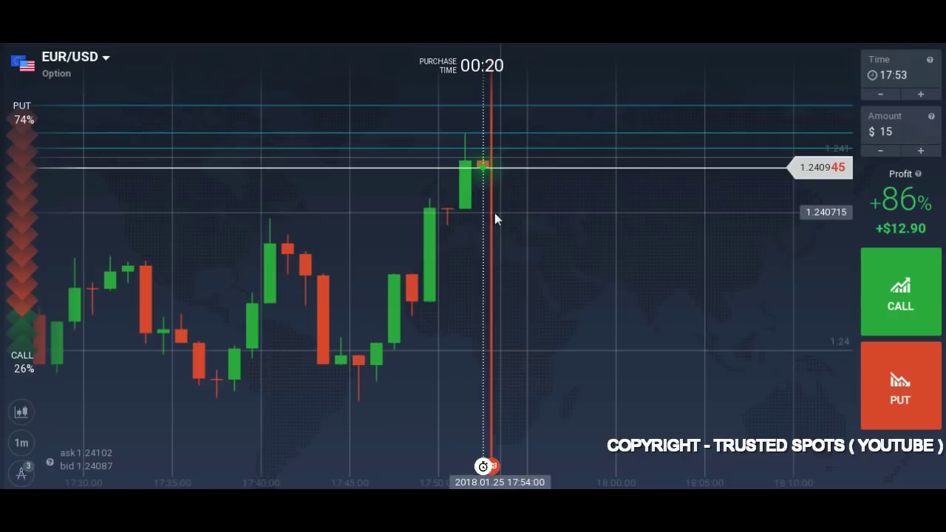
scroll(495, 214, "down", 3)
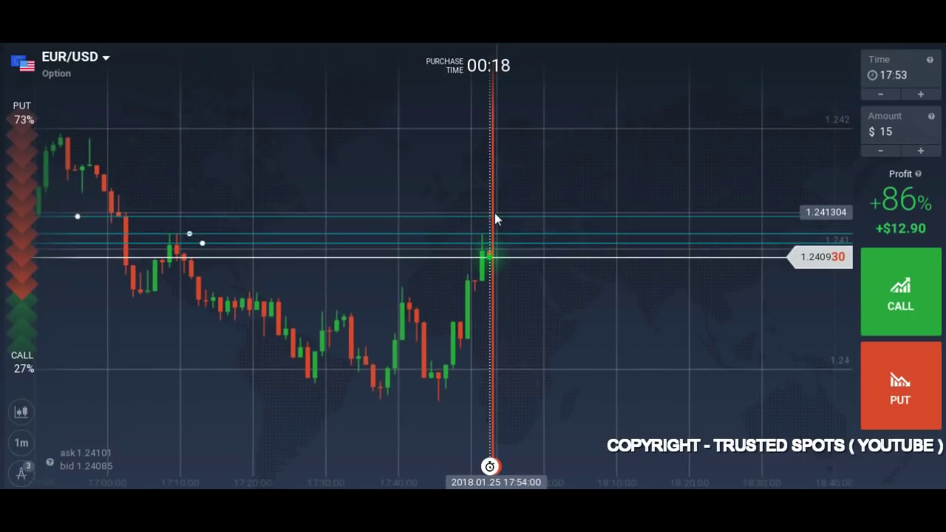
scroll(502, 295, "down", 5)
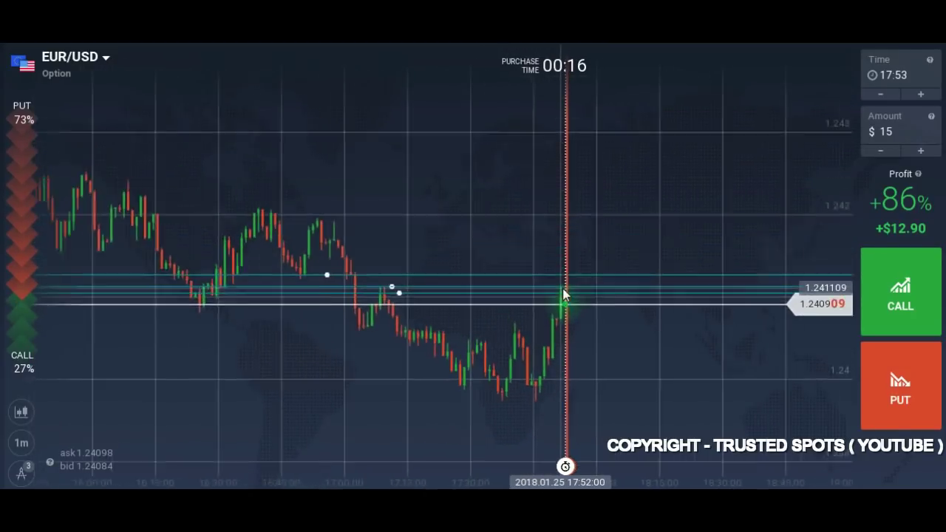
scroll(363, 303, "up", 3)
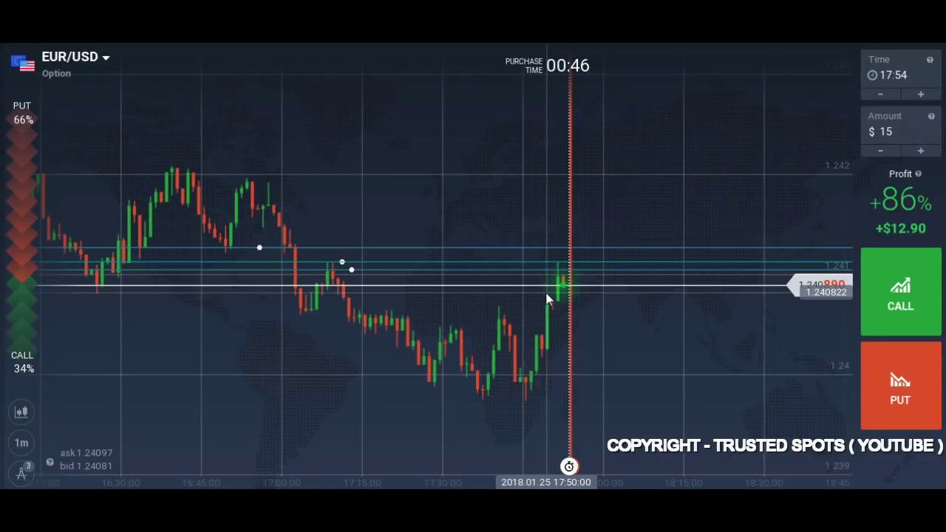
scroll(559, 341, "up", 5)
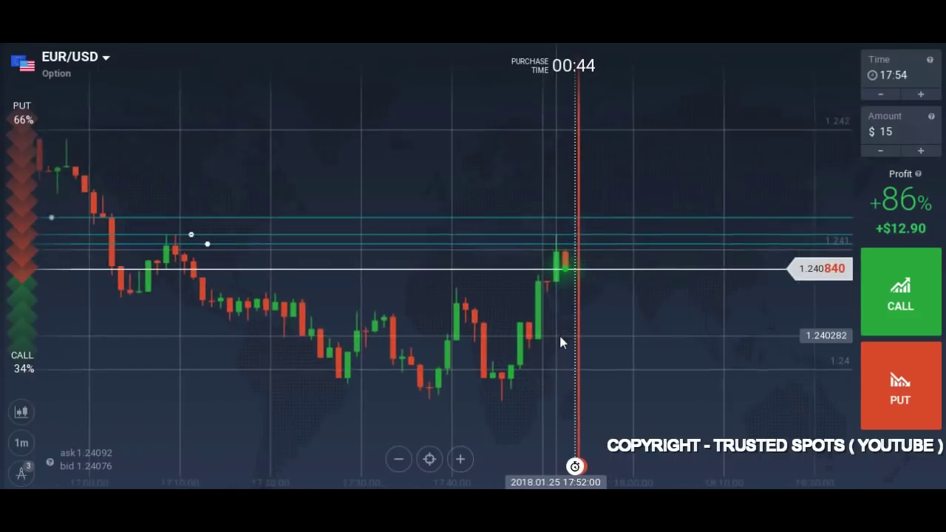
scroll(559, 339, "up", 3)
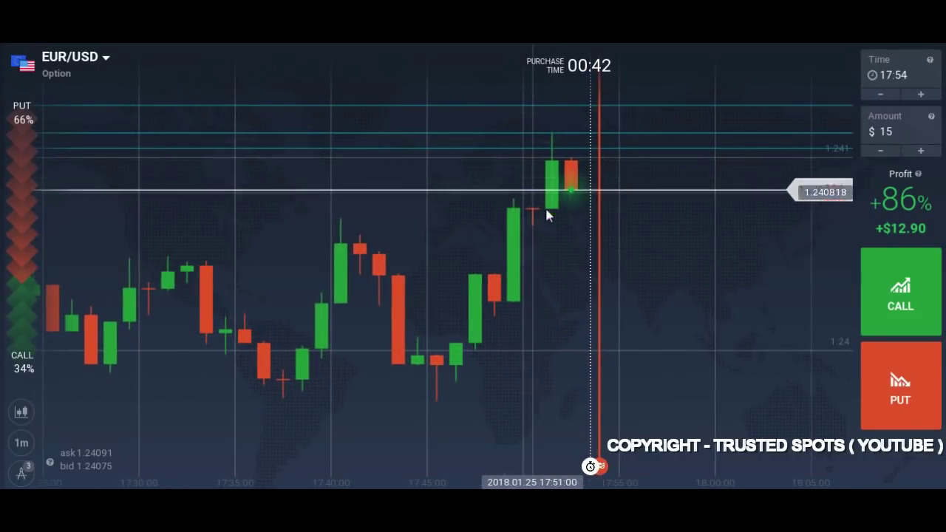
- Add a horizontal level below the current price at about 1.24064, just under the wick high of the candle near 17:41
scroll(569, 296, "down", 4)
left_click(21, 472)
left_click(441, 224)
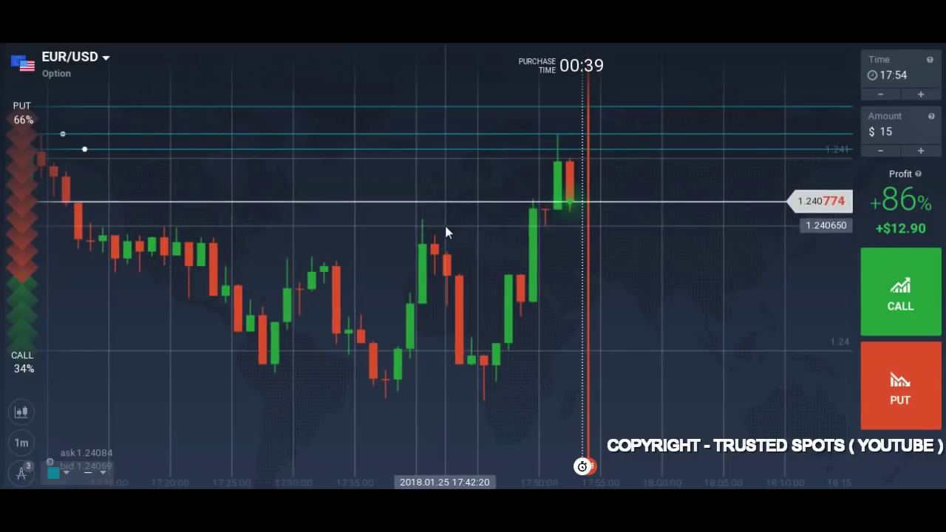
left_click_drag(369, 311, 438, 313)
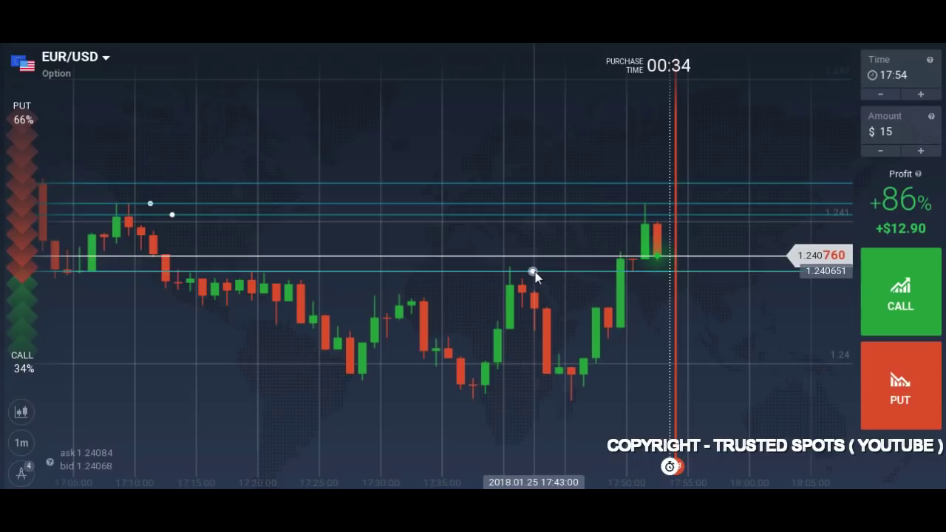
left_click(535, 270)
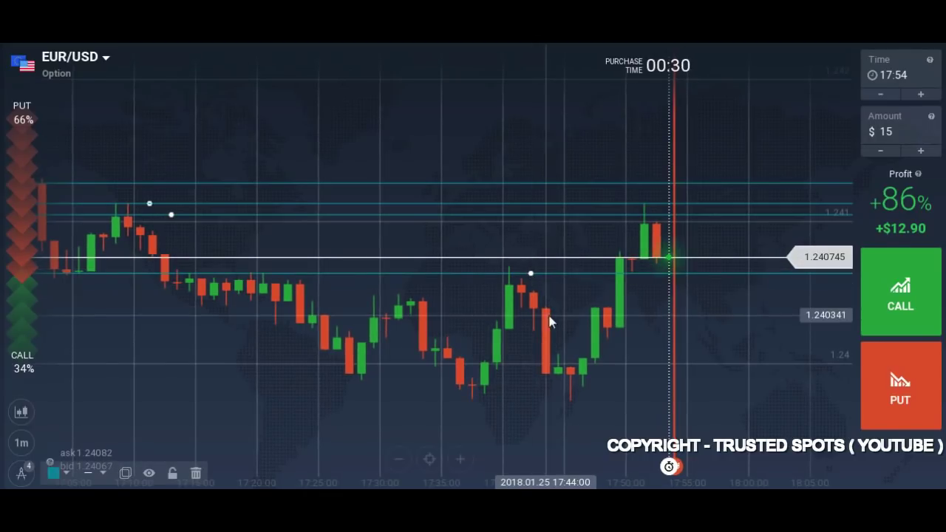
- Examine how the newest candle reacts above the 1.24064 level, compared with the preceding candles
scroll(586, 309, "up", 5)
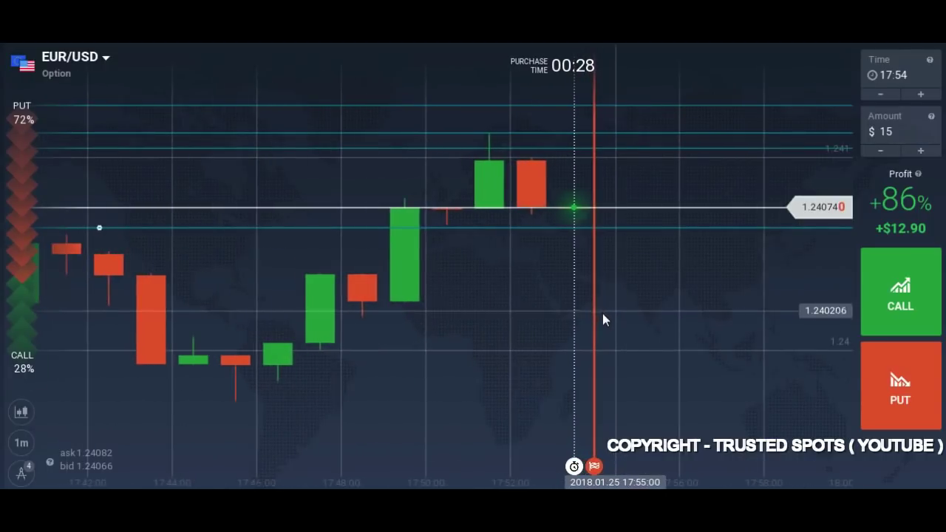
left_click_drag(460, 305, 306, 264)
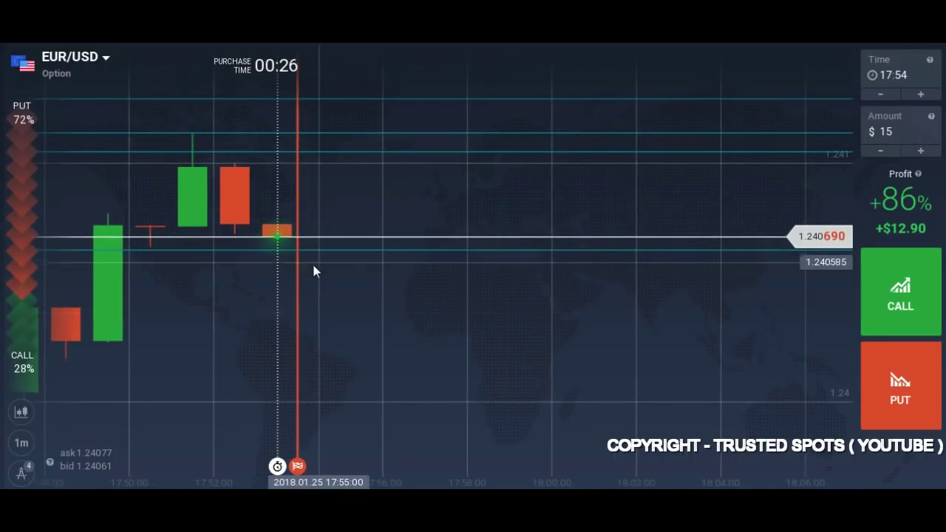
scroll(398, 313, "down", 4)
left_click_drag(264, 310, 463, 313)
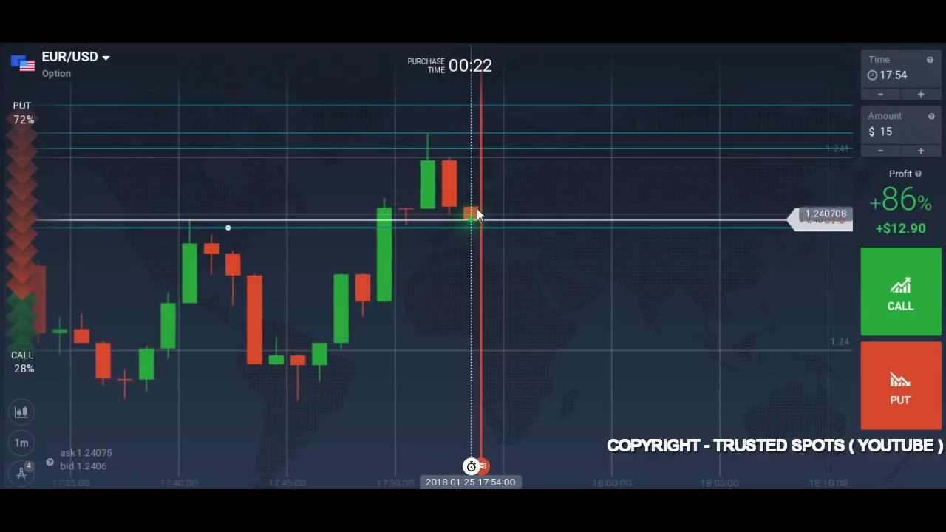
scroll(457, 255, "up", 3)
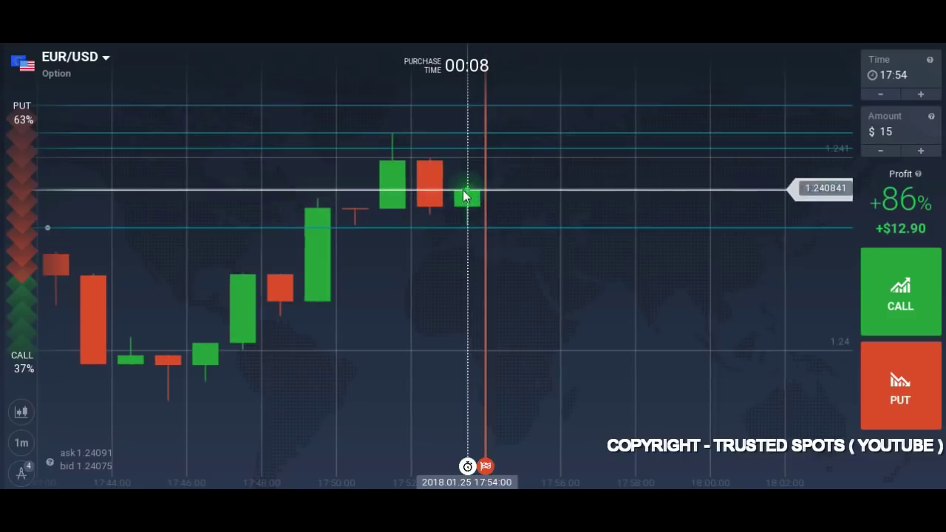
- Add a horizontal level at about 1.24060, along the consolidation candles near 17:15 and just below the 1.24064 level
scroll(408, 291, "down", 3)
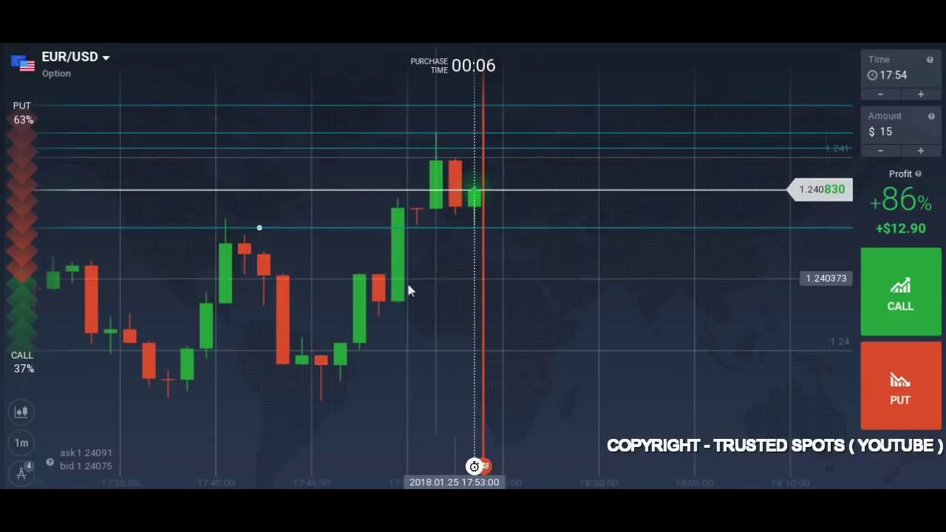
scroll(465, 282, "up", 3)
left_click_drag(469, 279, 156, 259)
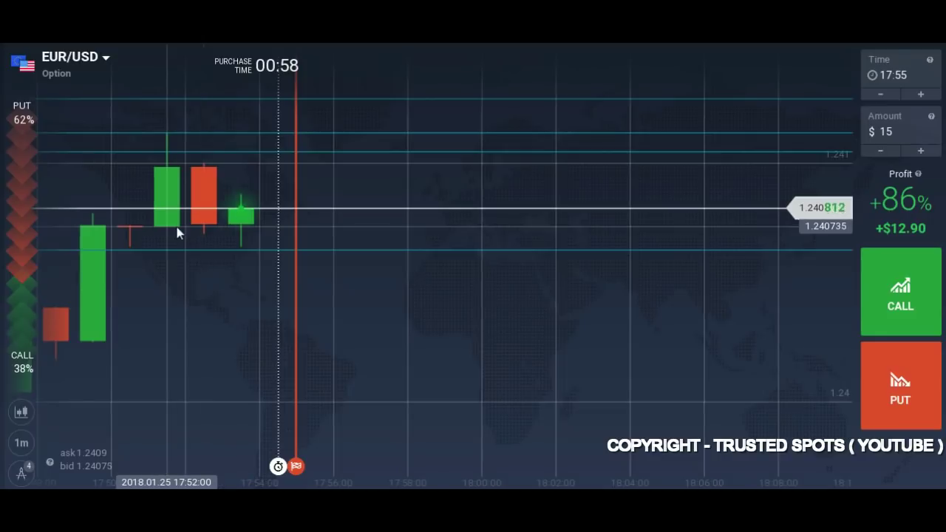
left_click_drag(260, 302, 463, 304)
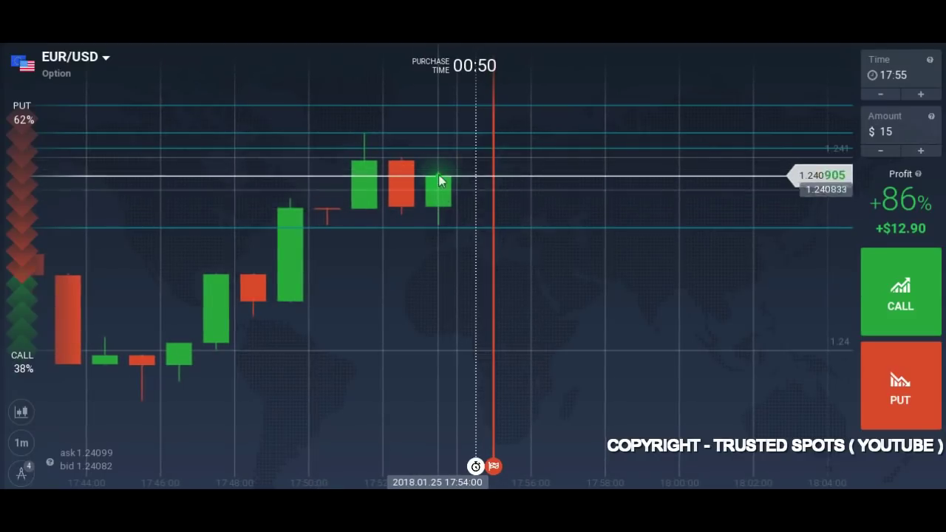
scroll(495, 281, "down", 3)
scroll(505, 278, "down", 3)
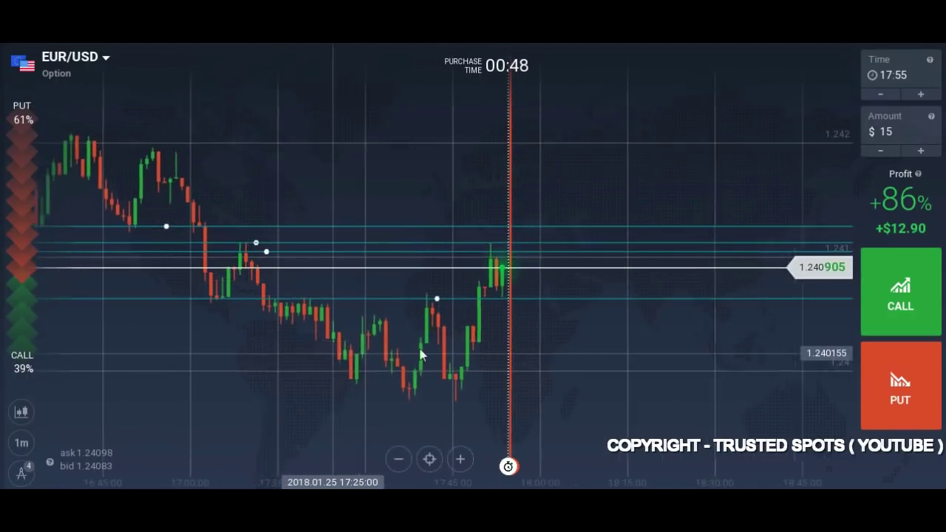
scroll(440, 353, "up", 5)
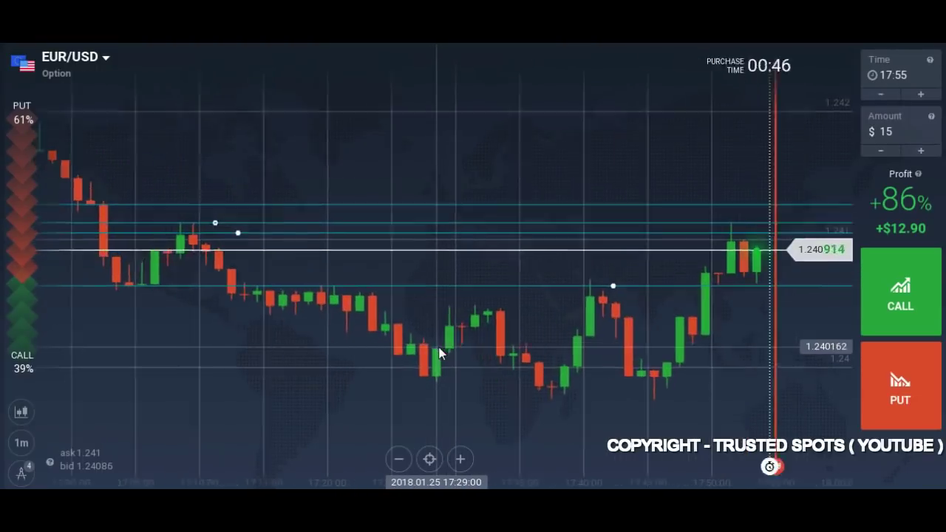
left_click(22, 473)
left_click(65, 468)
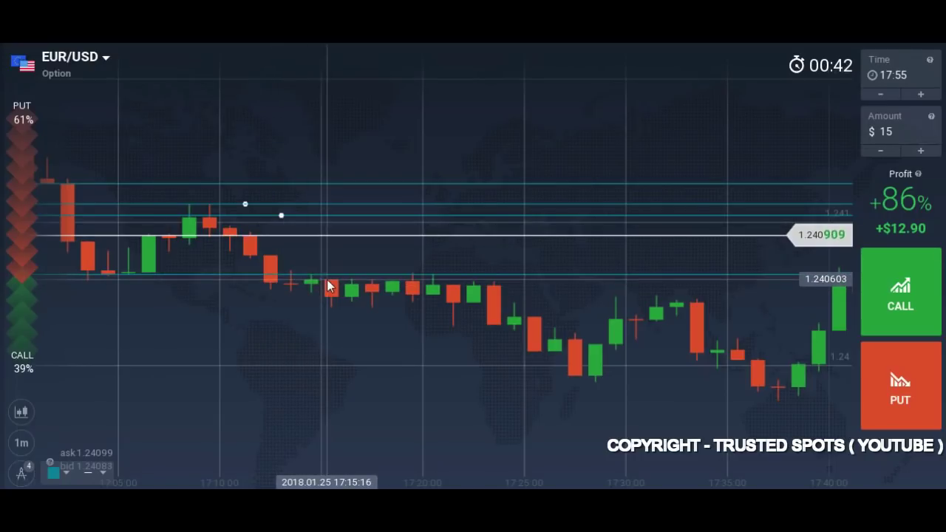
- Examine how the 17:54 candle and the one after it behave between the paired levels near 1.2406 and the levels above 1.241
scroll(540, 364, "down", 3)
scroll(554, 353, "up", 2)
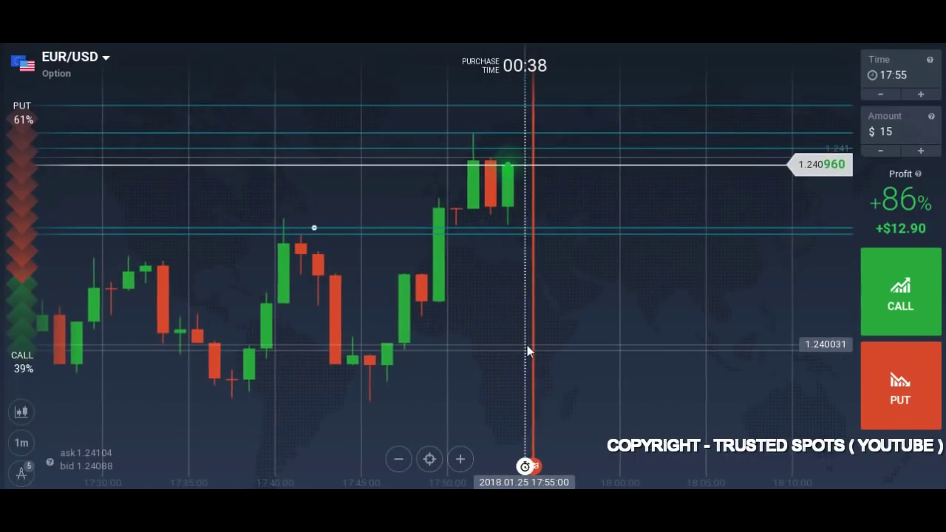
left_click_drag(538, 349, 484, 353)
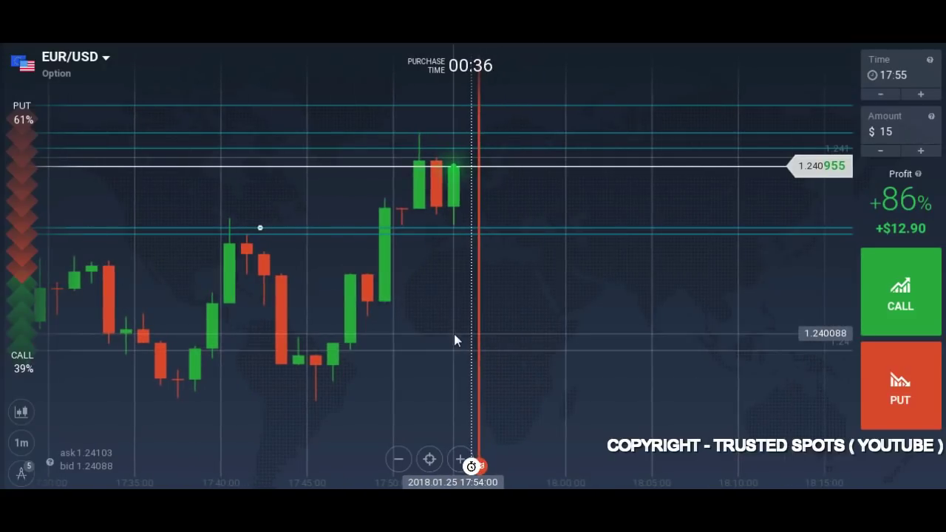
scroll(458, 336, "up", 3)
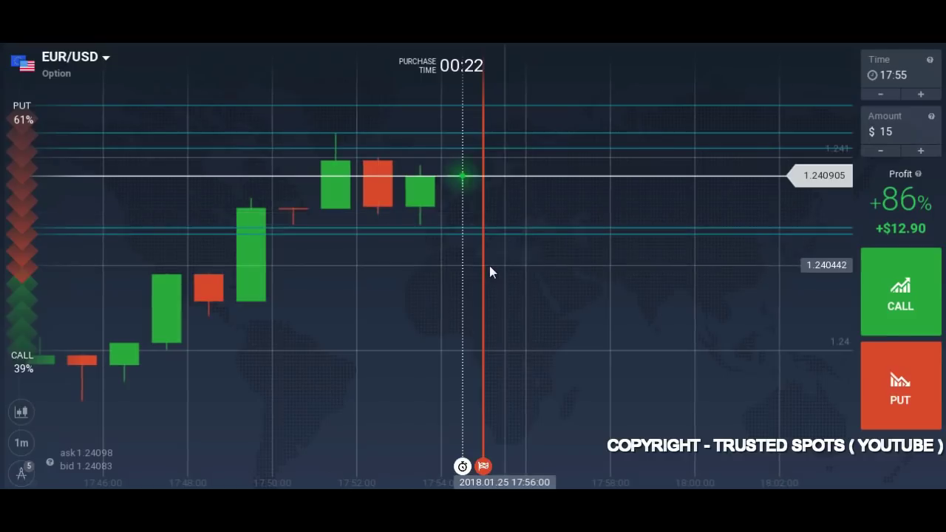
scroll(489, 271, "down", 2)
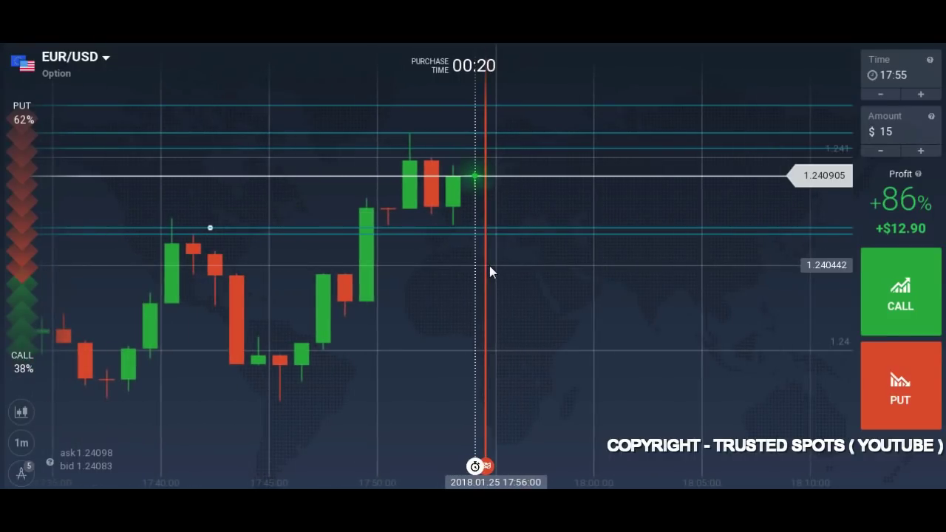
scroll(490, 266, "down", 2)
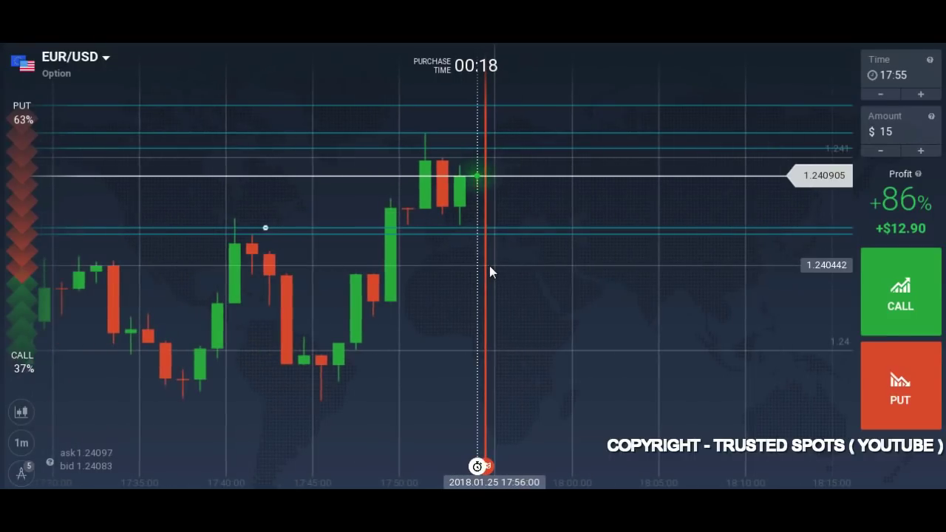
scroll(489, 272, "down", 3)
scroll(489, 272, "up", 4)
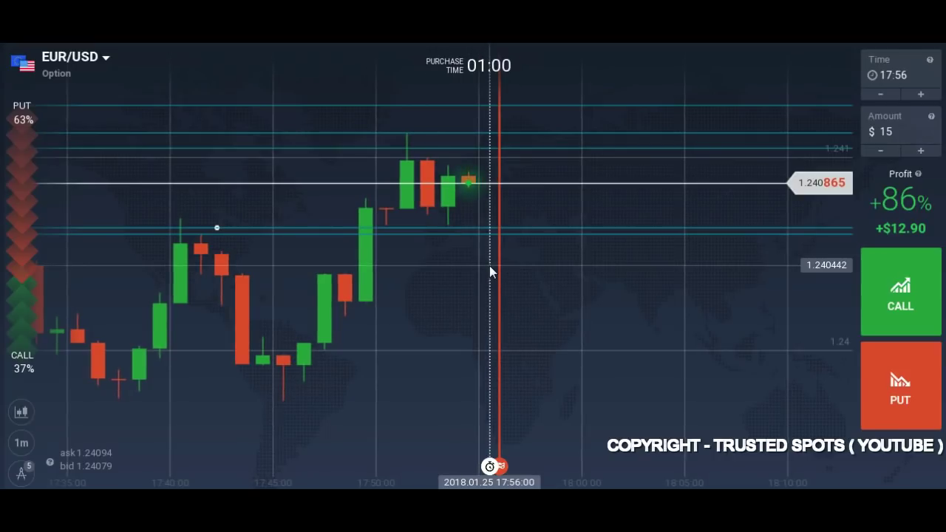
- Compare the 17:50 to 17:55 candles with price action since 16:30 around the five levels, in overview and close-up
scroll(489, 266, "down", 3)
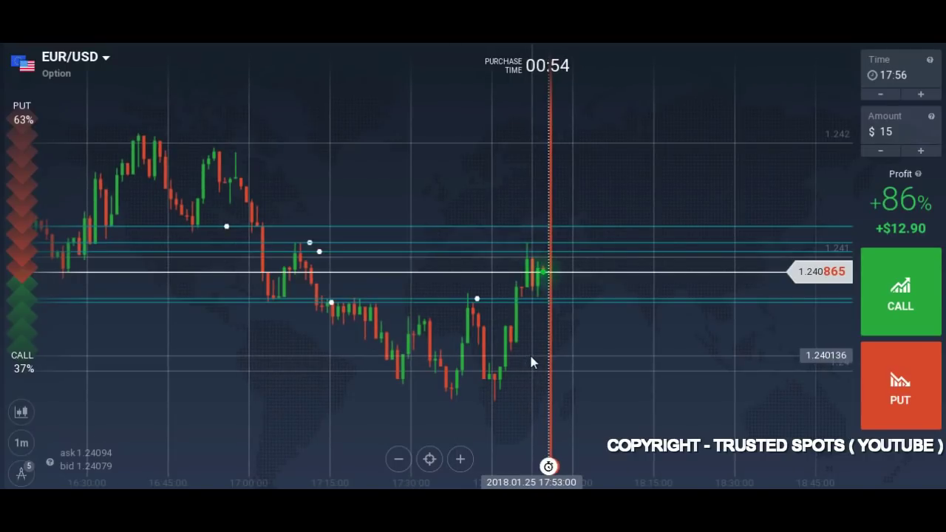
scroll(552, 362, "up", 5)
scroll(552, 363, "up", 1)
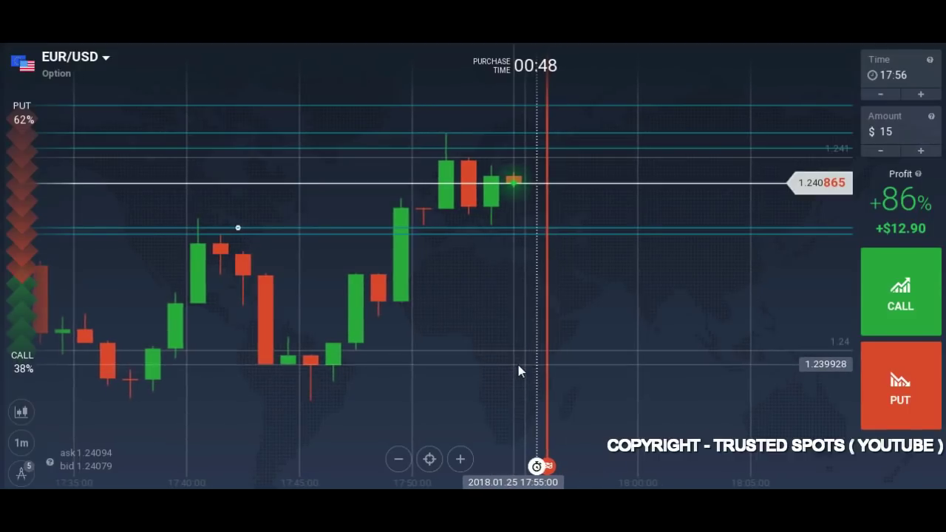
scroll(518, 365, "down", 5)
scroll(379, 352, "up", 2)
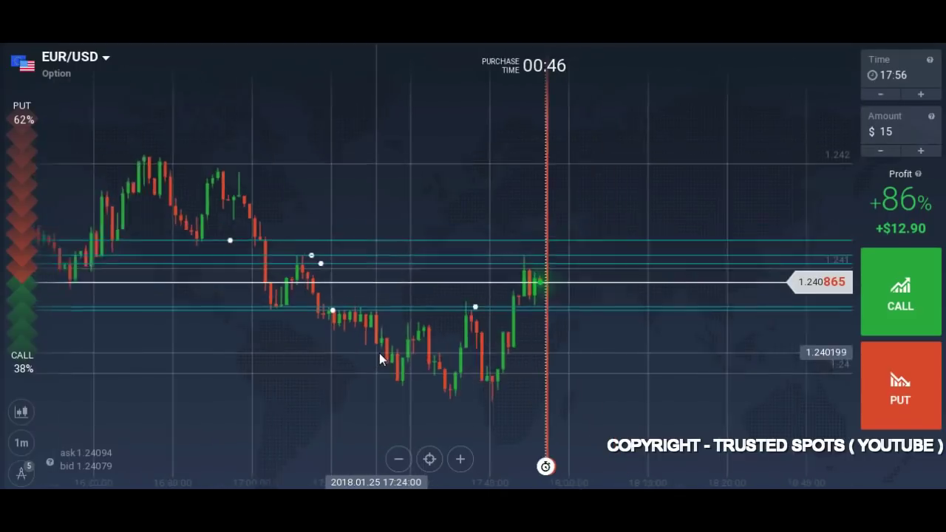
scroll(500, 358, "up", 2)
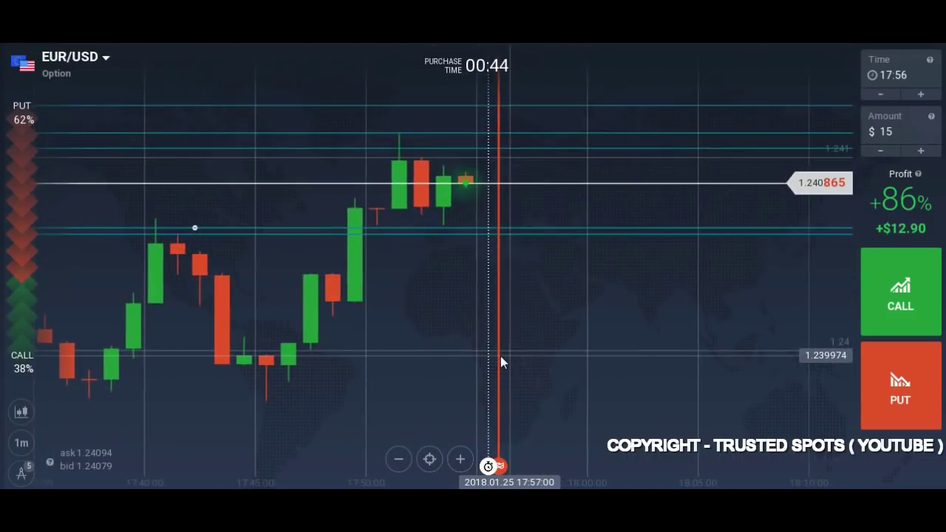
left_click_drag(500, 358, 444, 358)
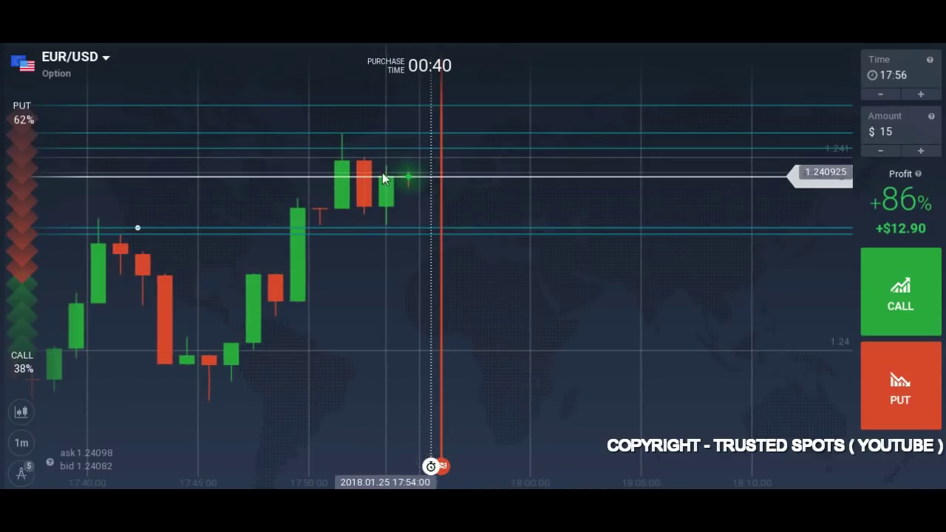
scroll(318, 293, "up", 2)
scroll(319, 293, "up", 2)
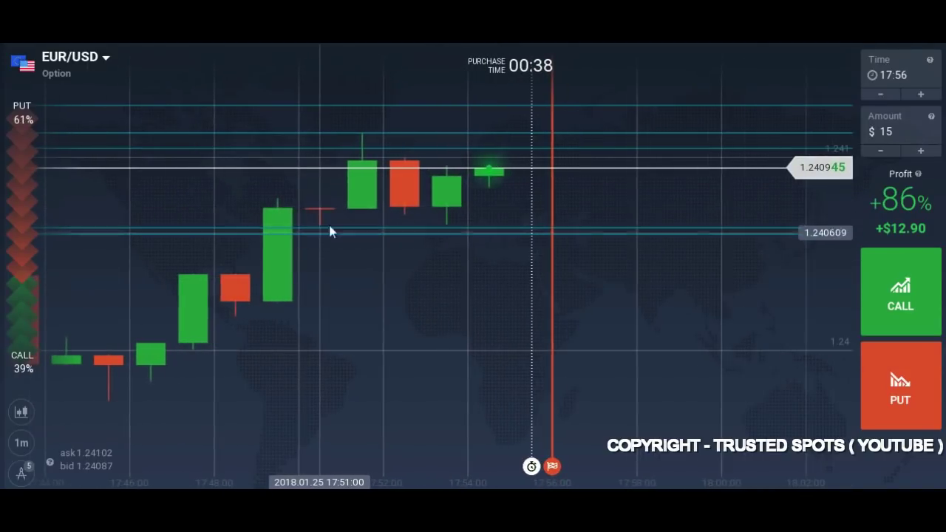
left_click_drag(327, 298, 395, 264)
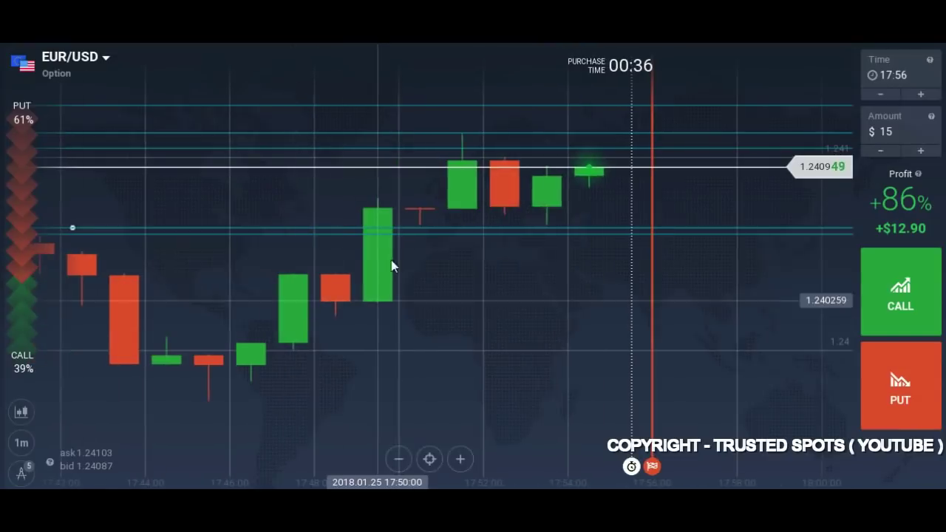
scroll(478, 337, "down", 2)
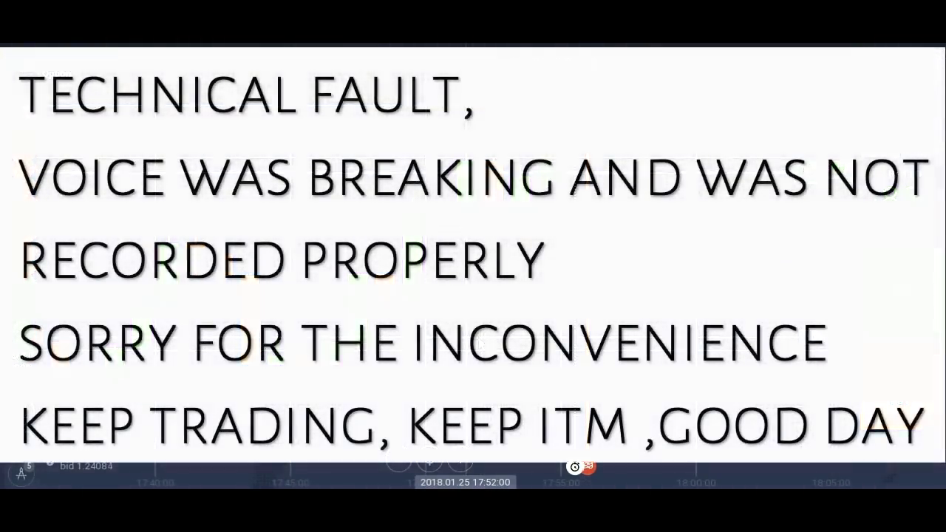
scroll(465, 337, "down", 2)
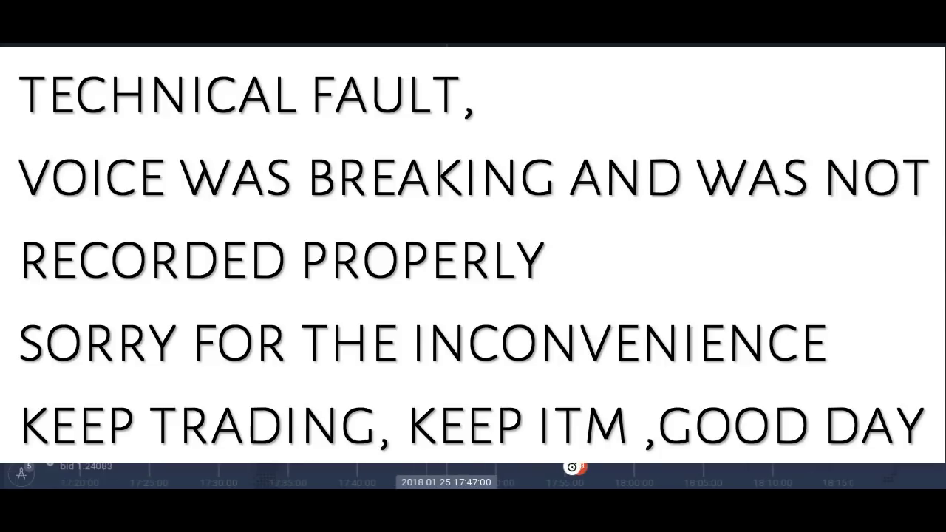
left_click_drag(207, 296, 318, 296)
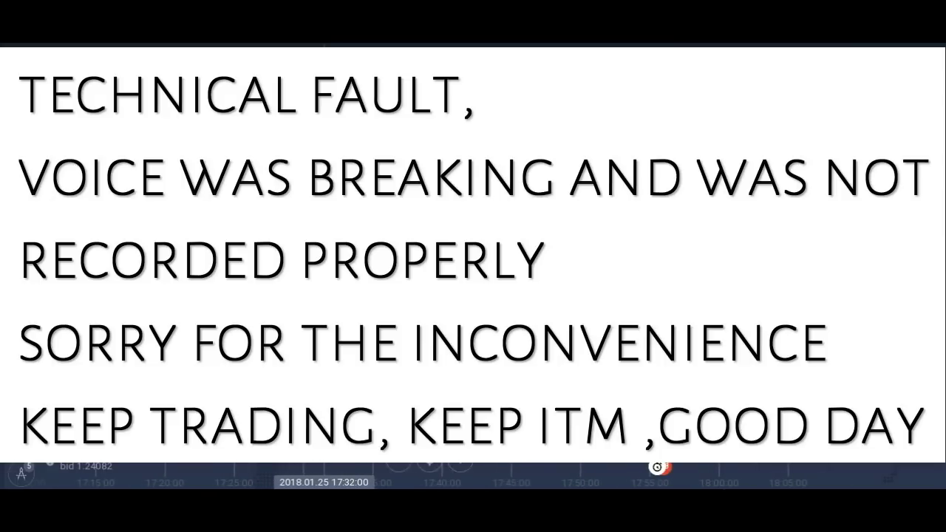